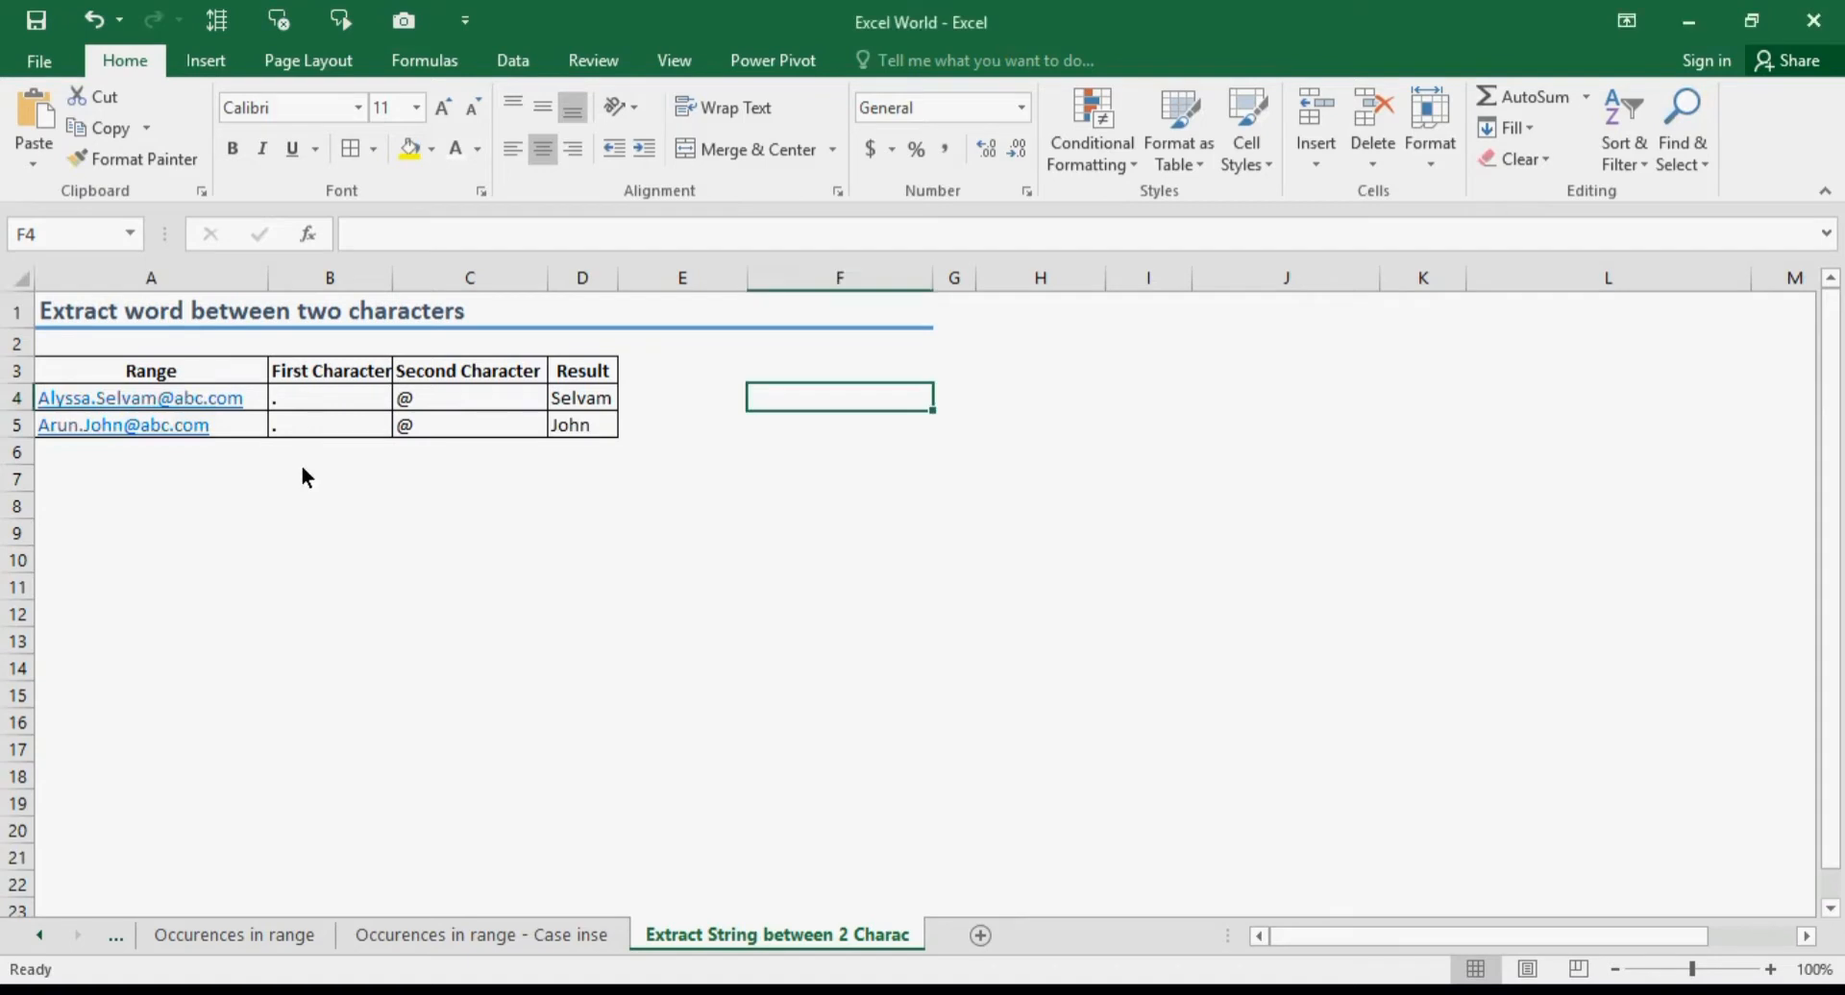
Step: Enter =FIND(C4,A4) in cell E8 to locate the second character within the first e-mail address
click(257, 398)
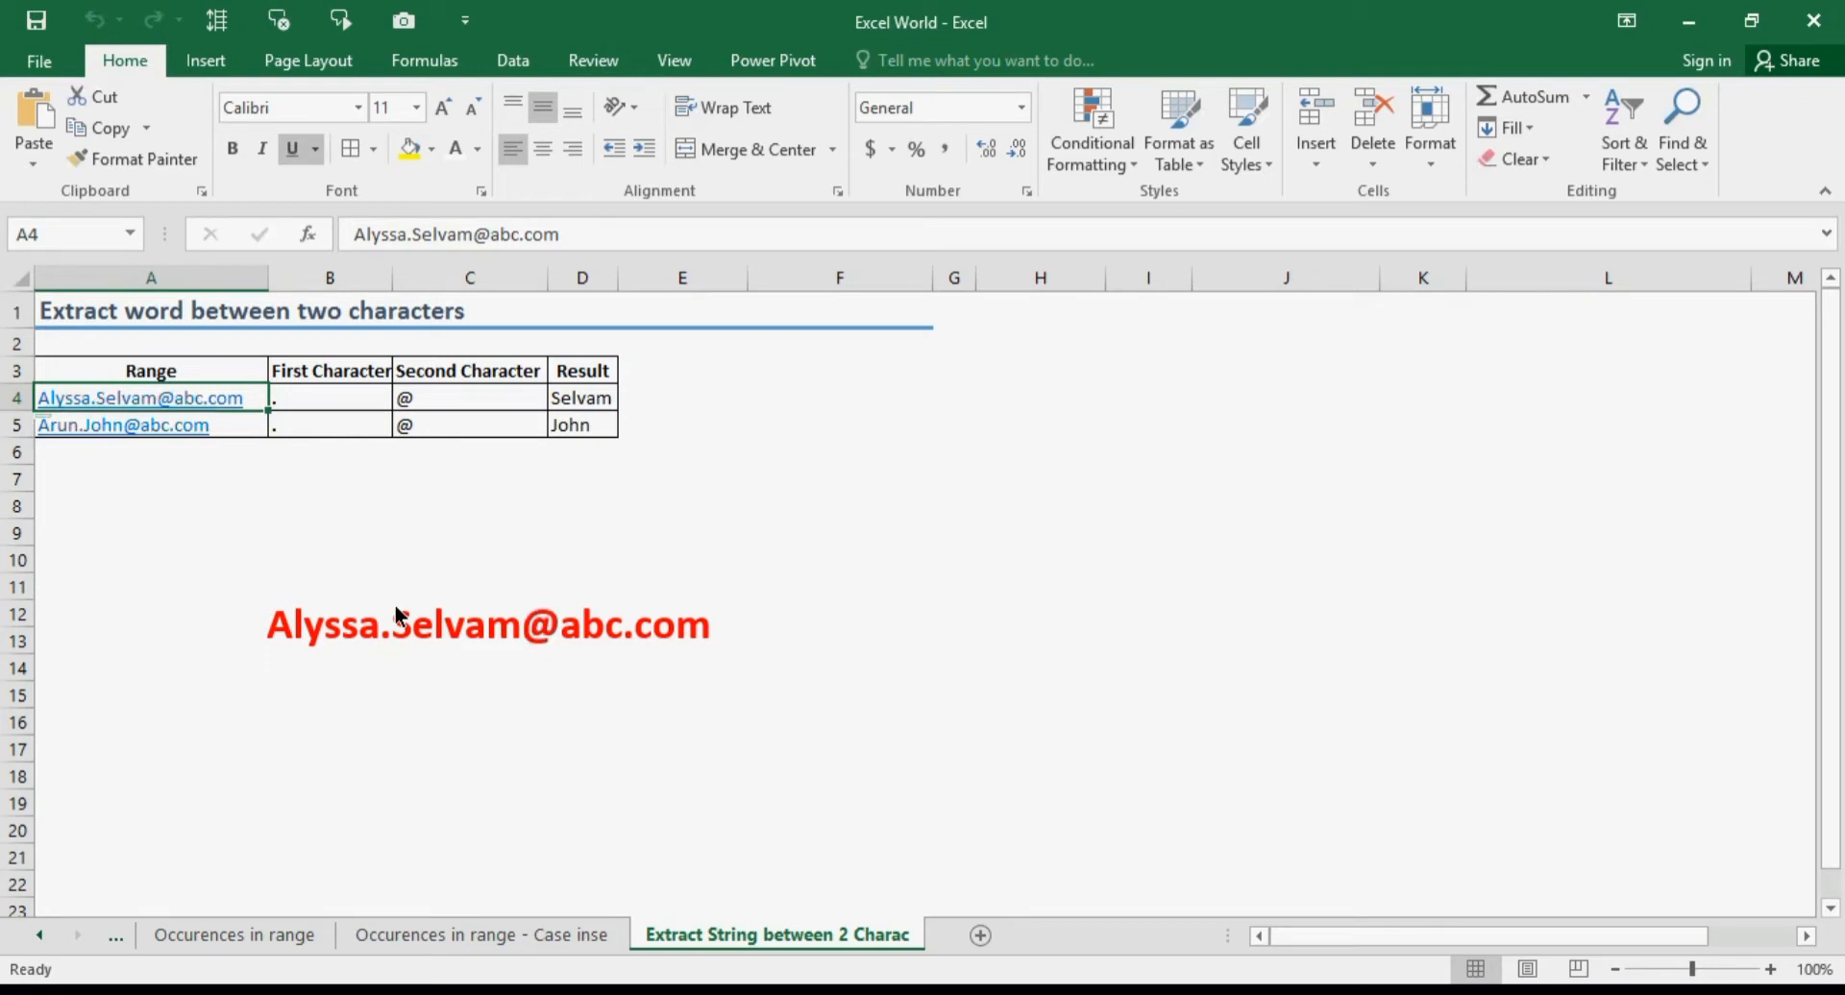
click(682, 505)
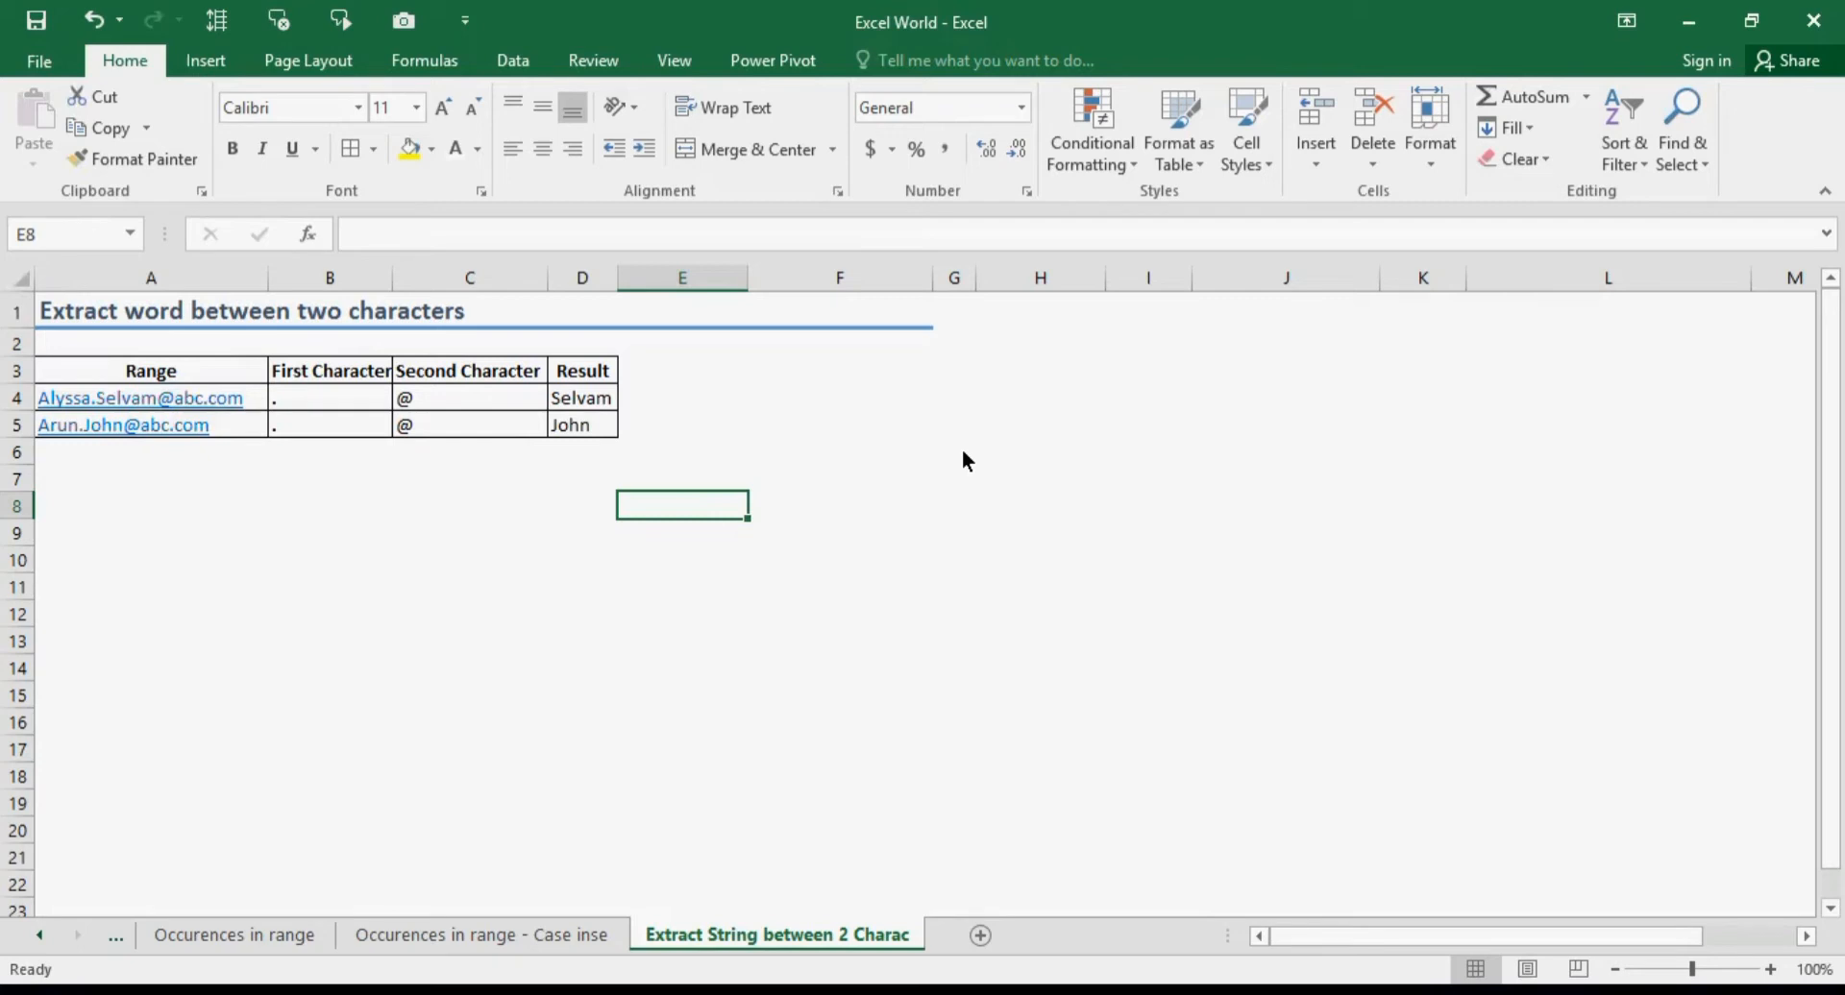
text(=find)
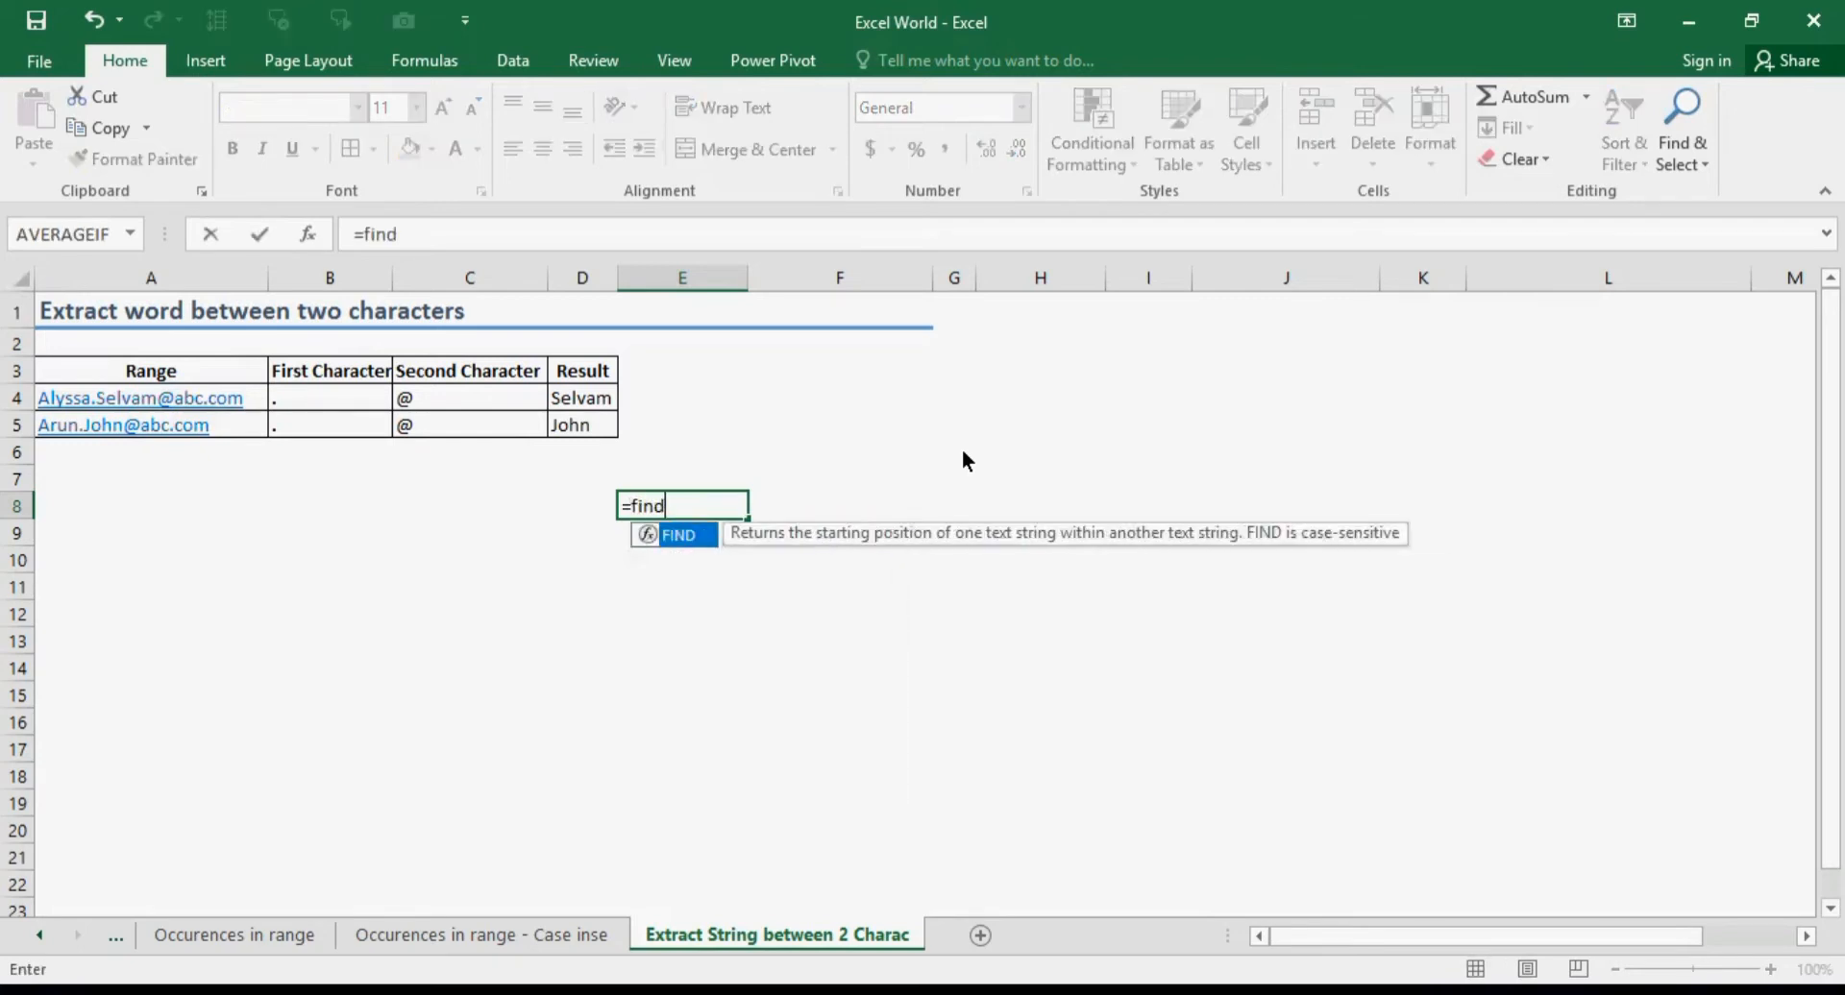
key(Tab)
click(443, 403)
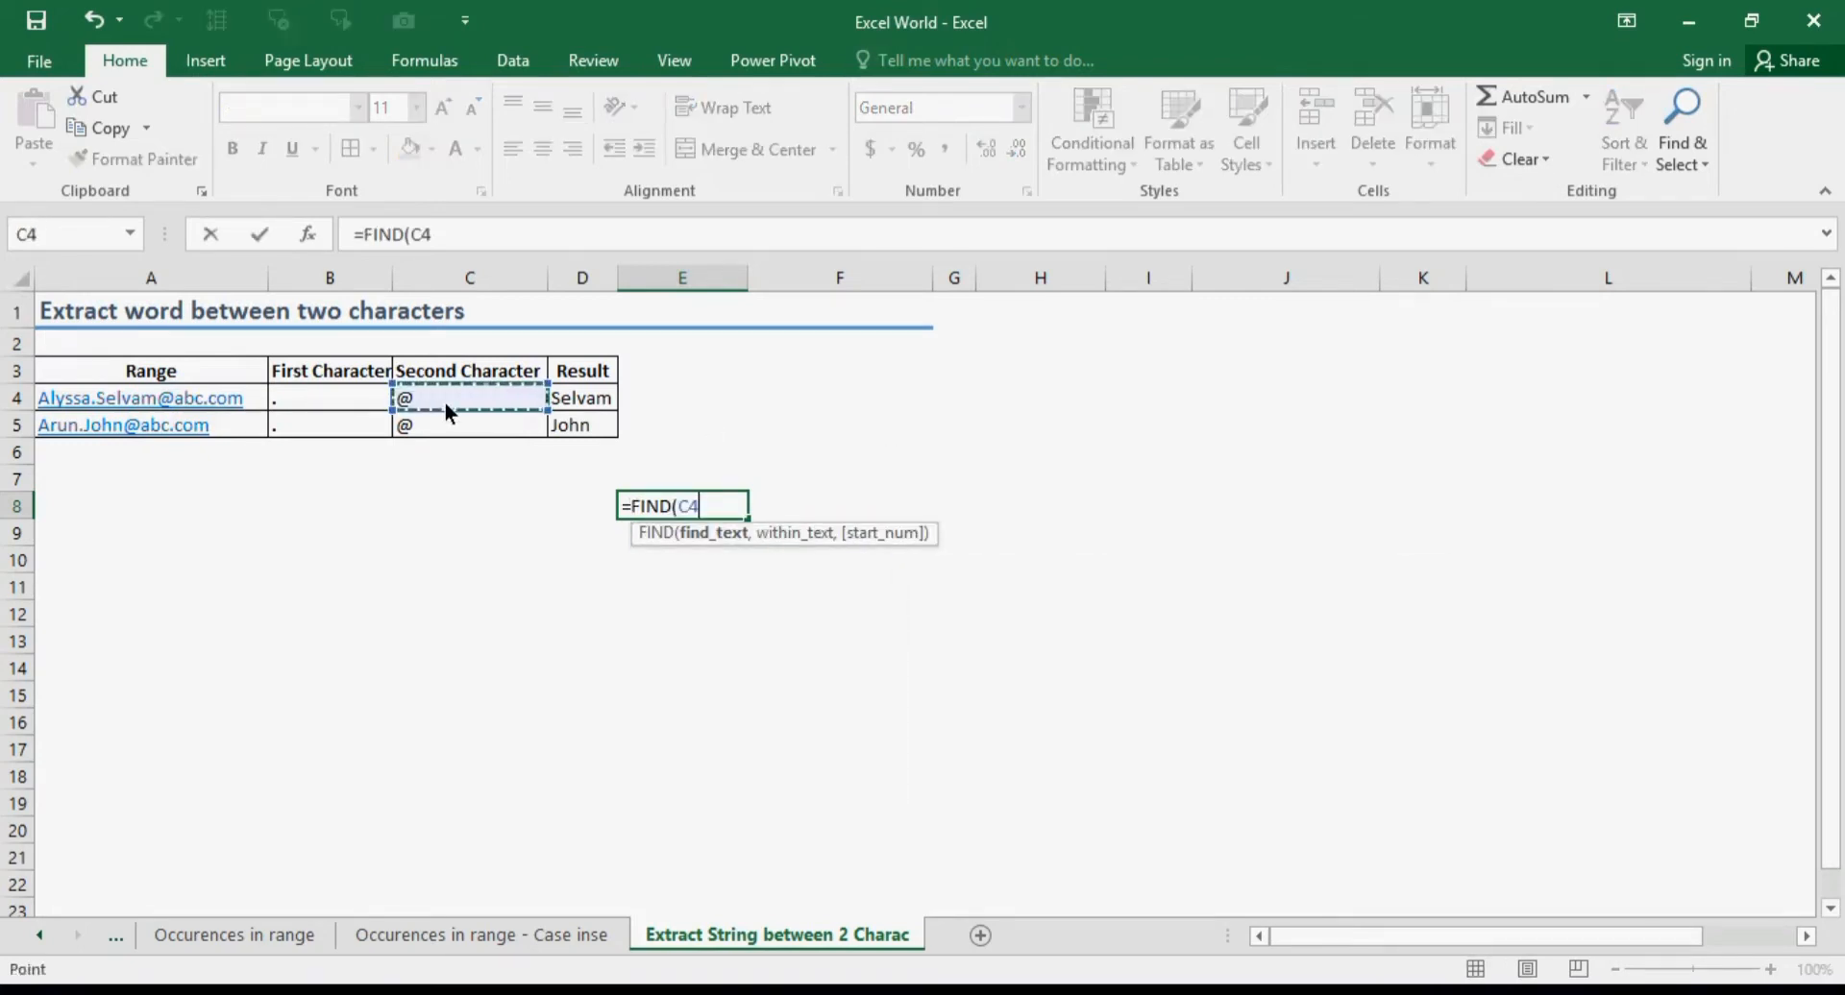
text(,)
click(183, 401)
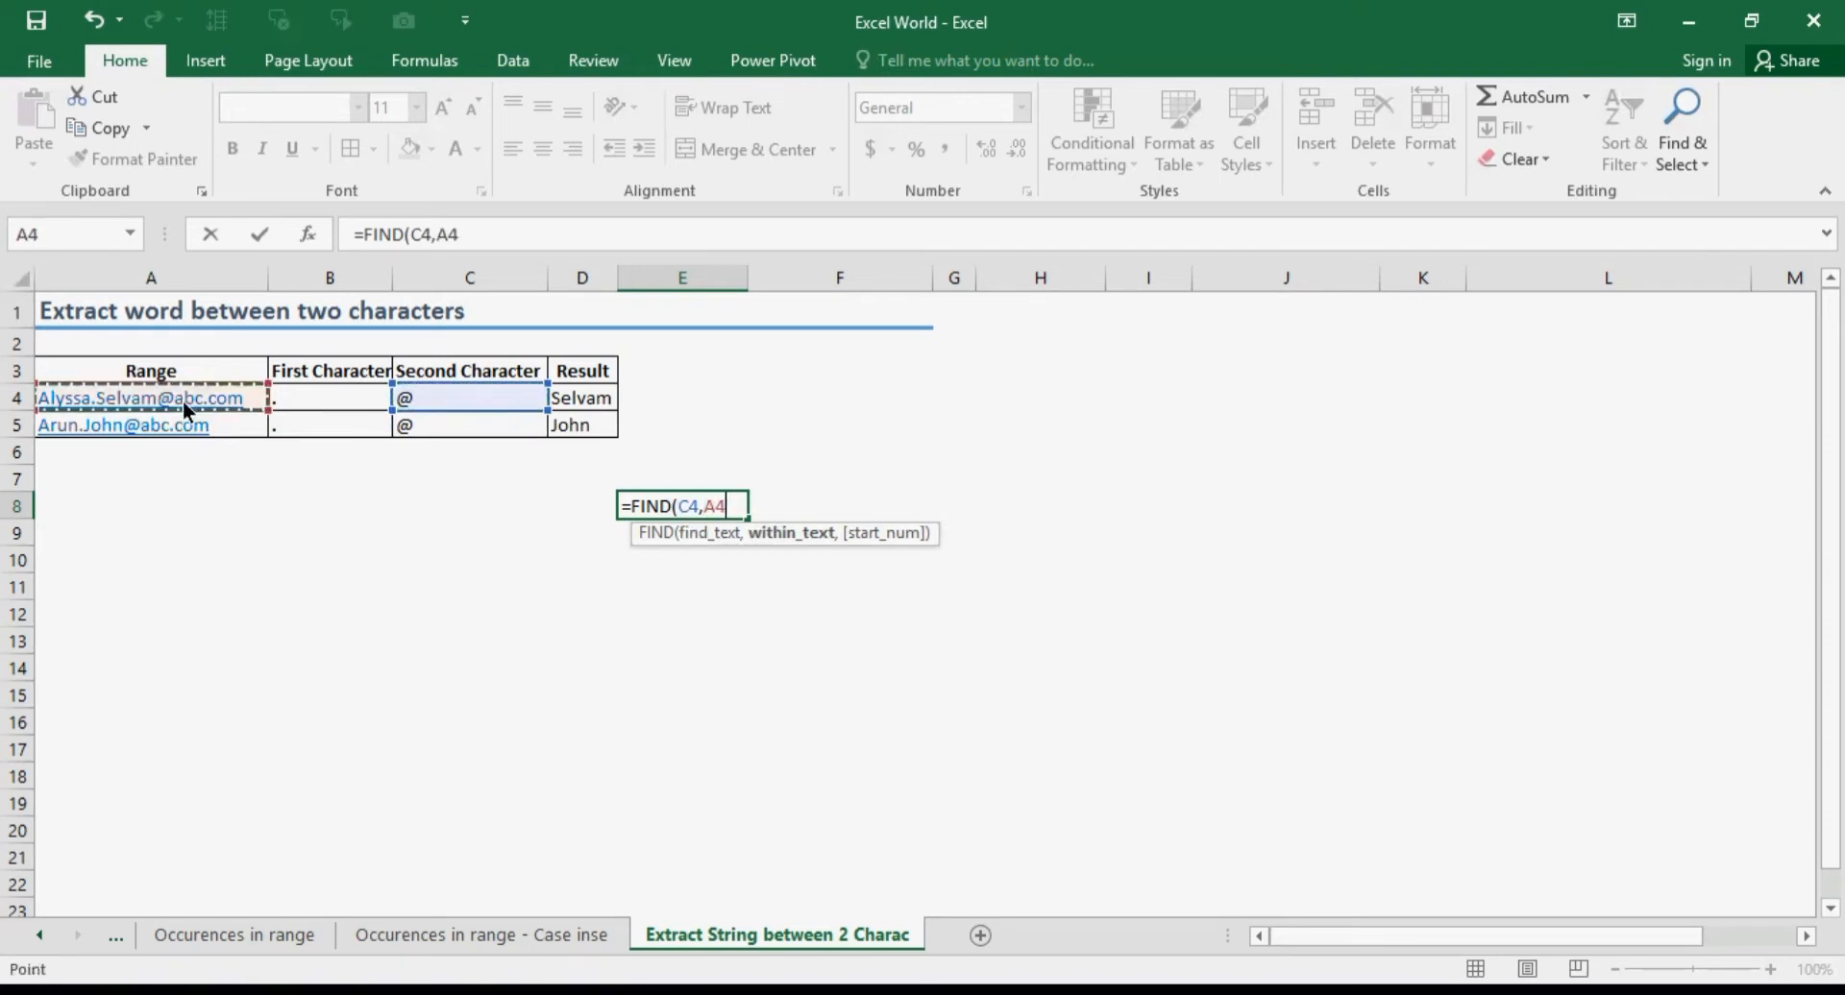
text())
key(Return)
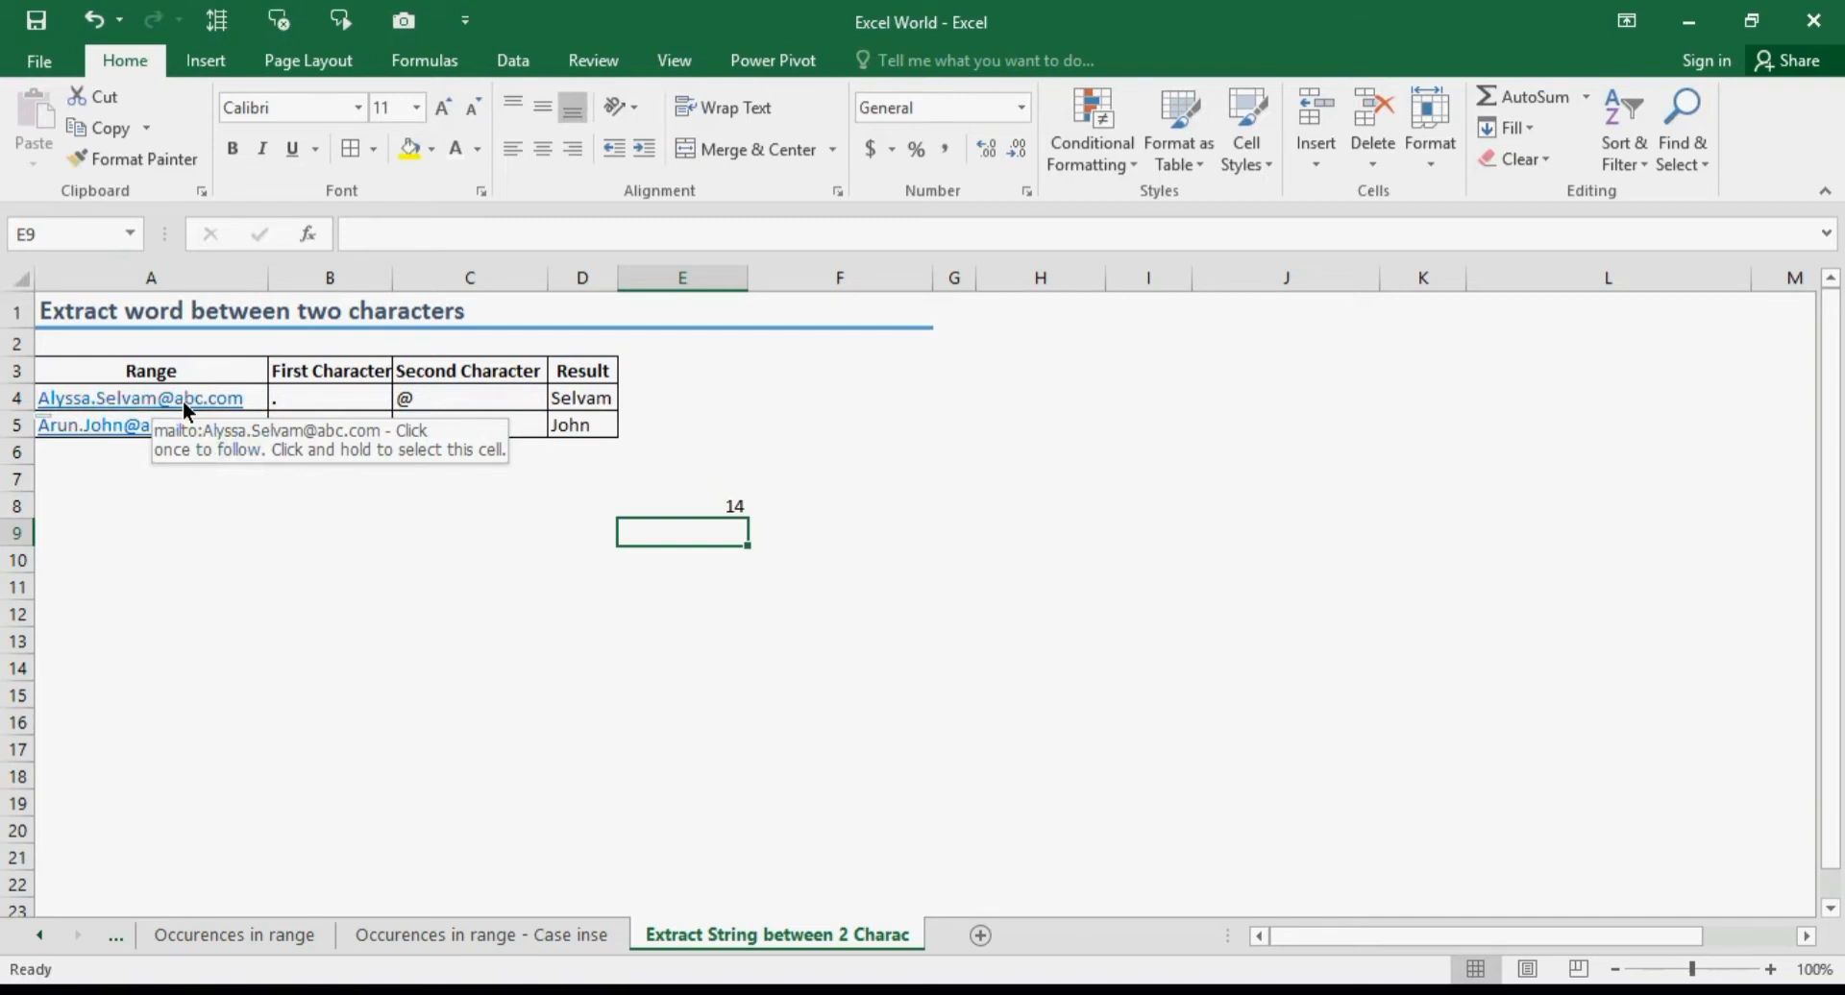
Step: Enter =LEFT(A4,E8) in cell E9 to extract the part of the first e-mail address up to the second character
text(=l)
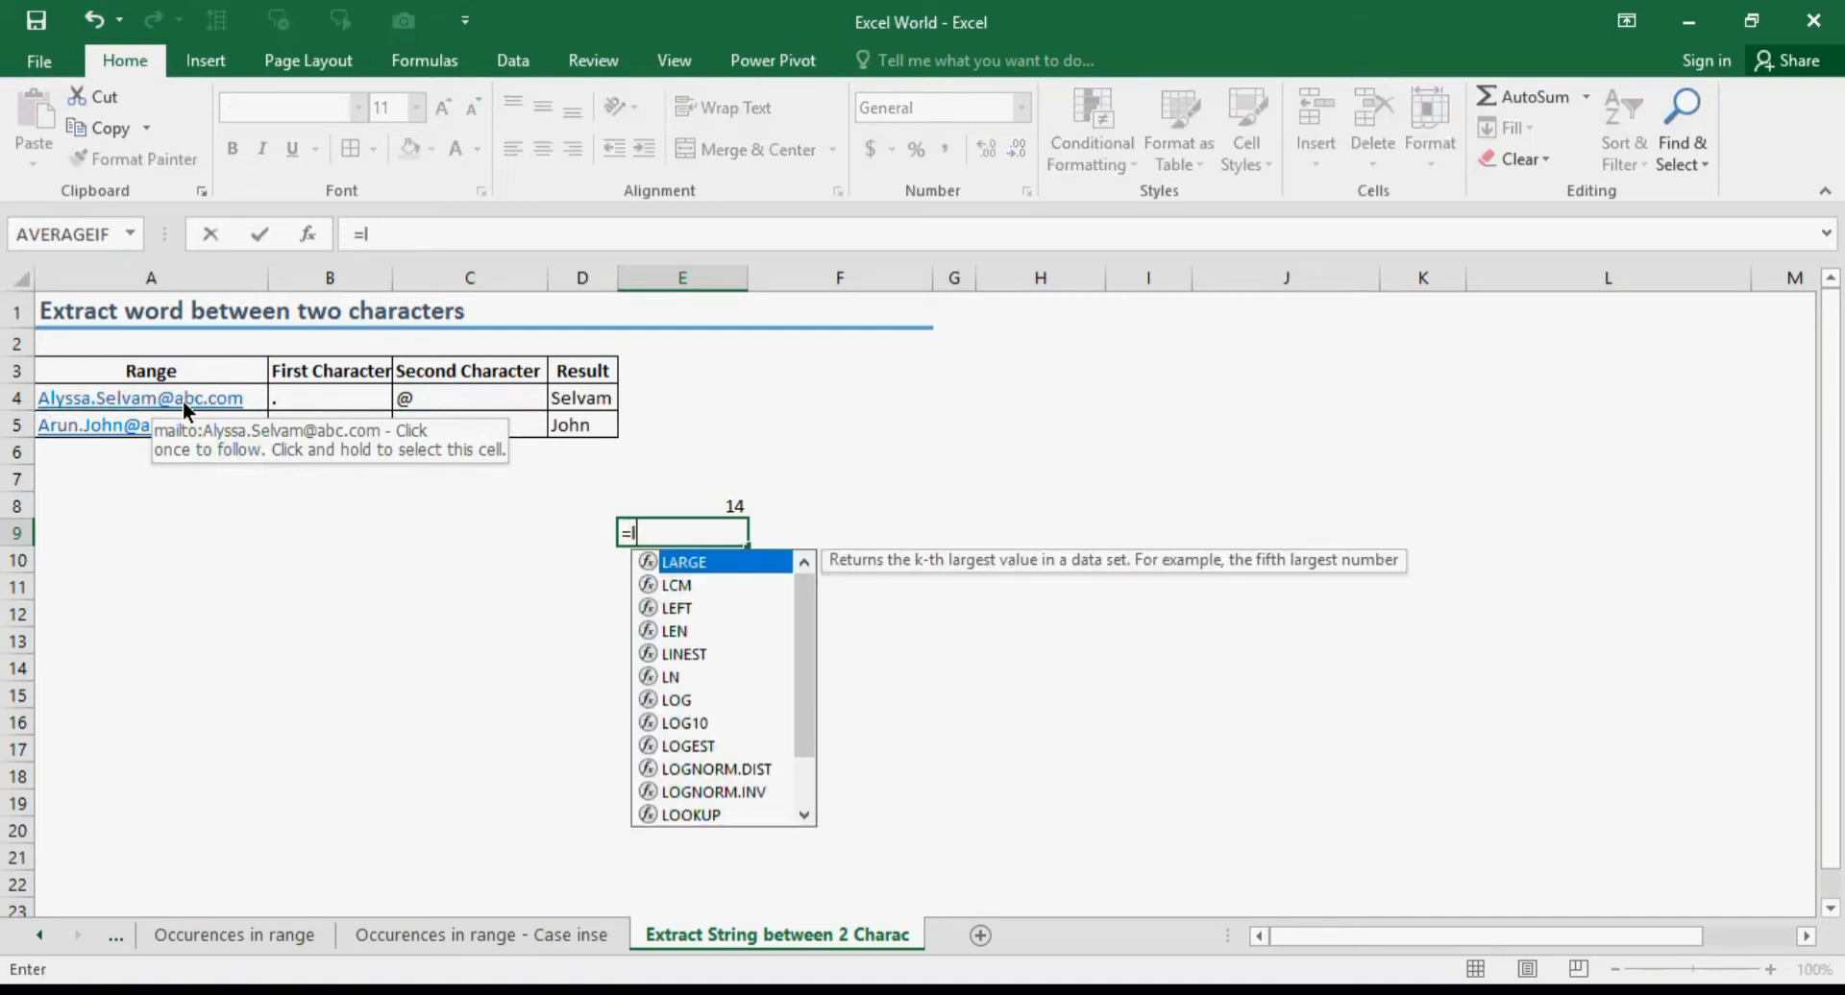
text(ef)
key(Tab)
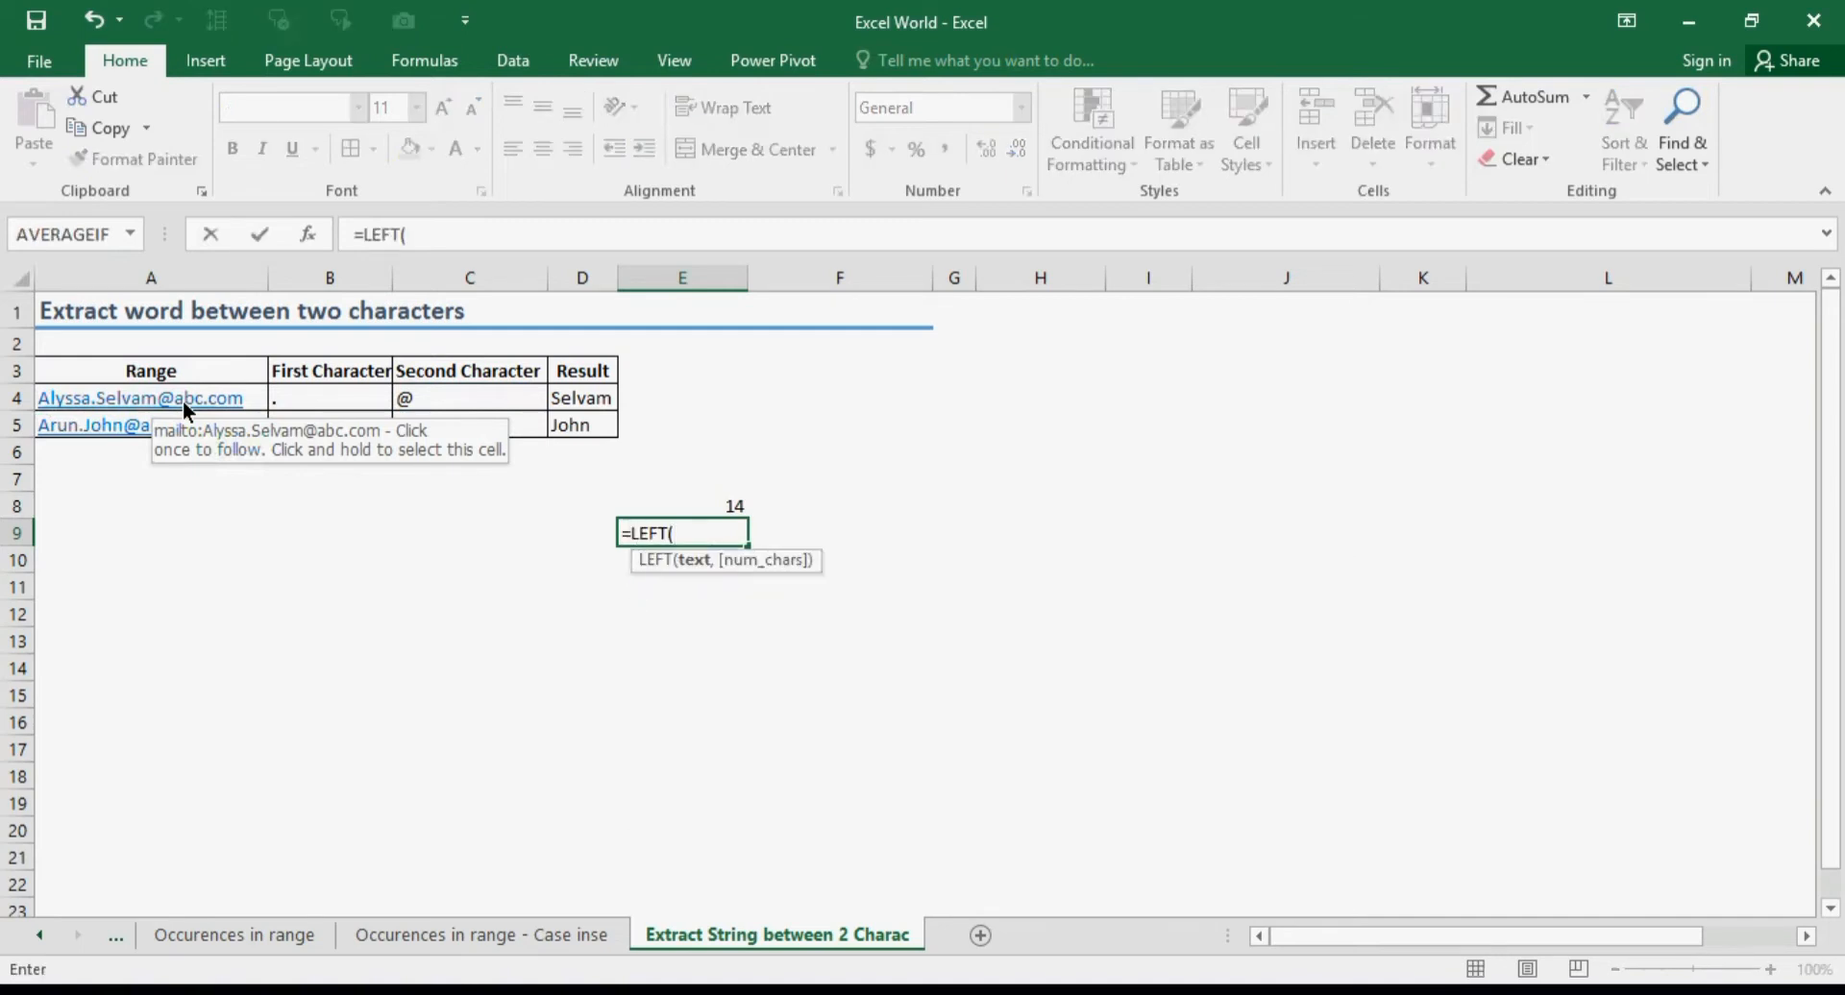
click(83, 400)
text(,)
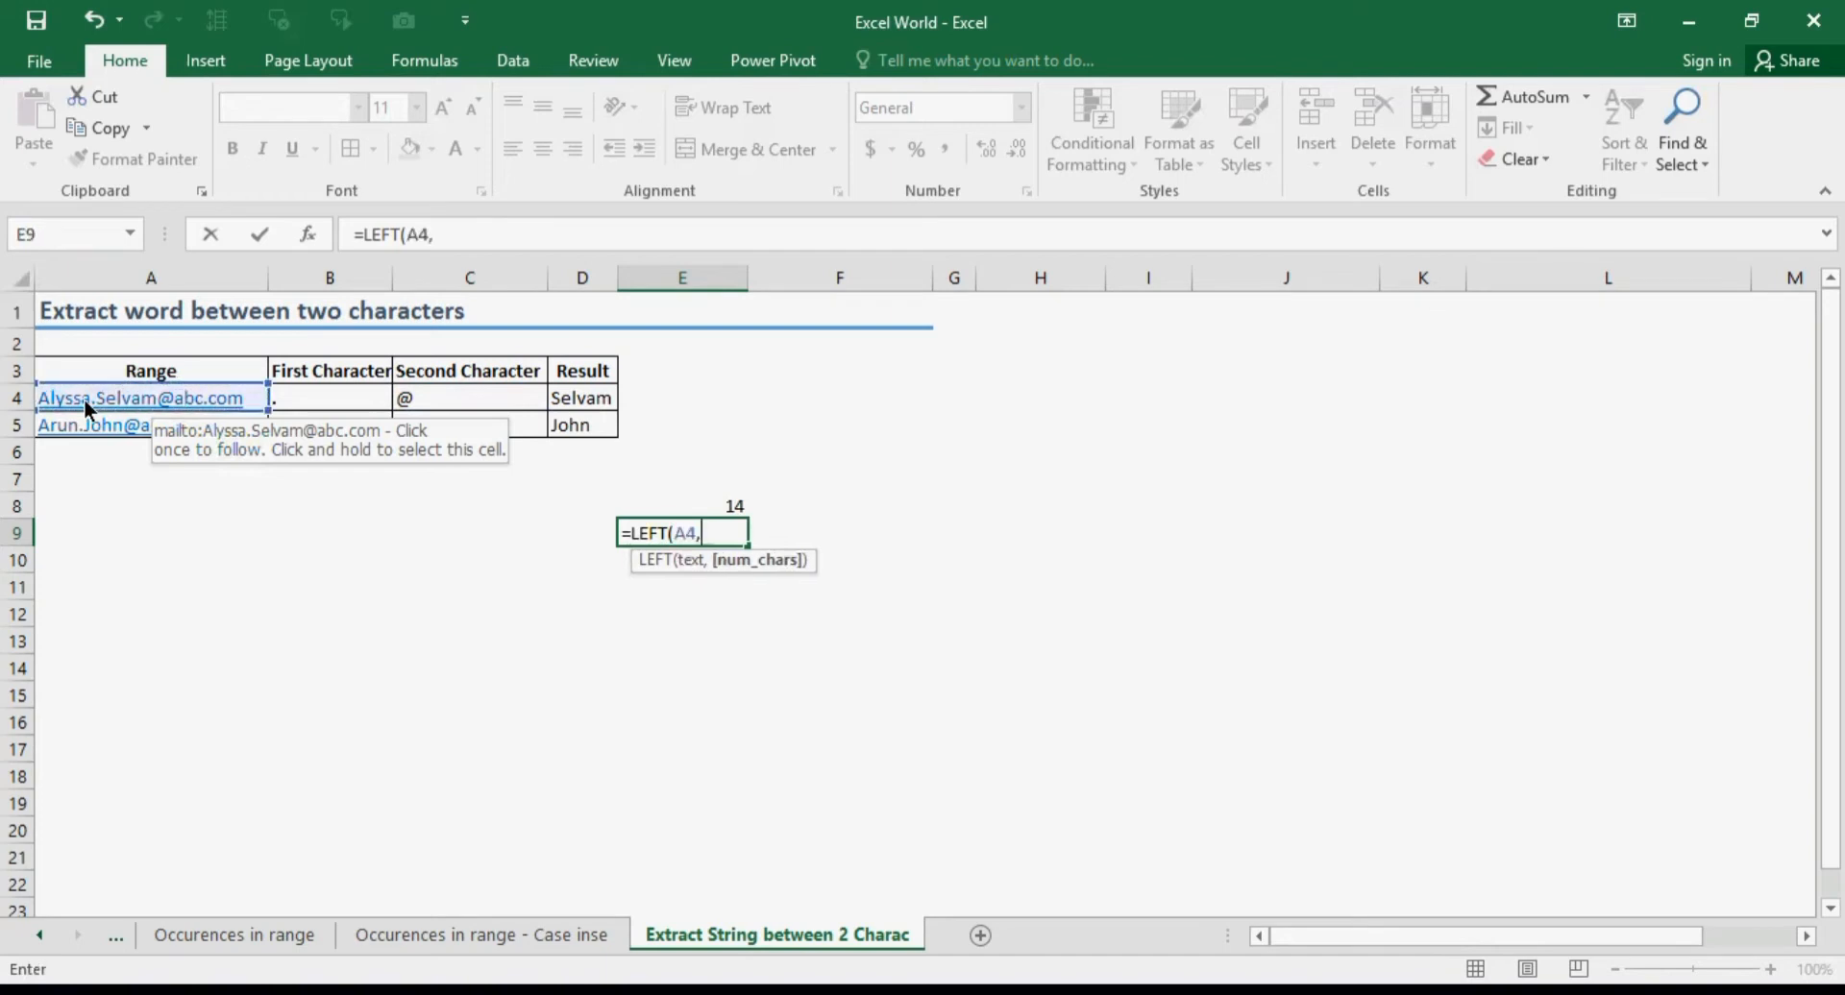
click(713, 511)
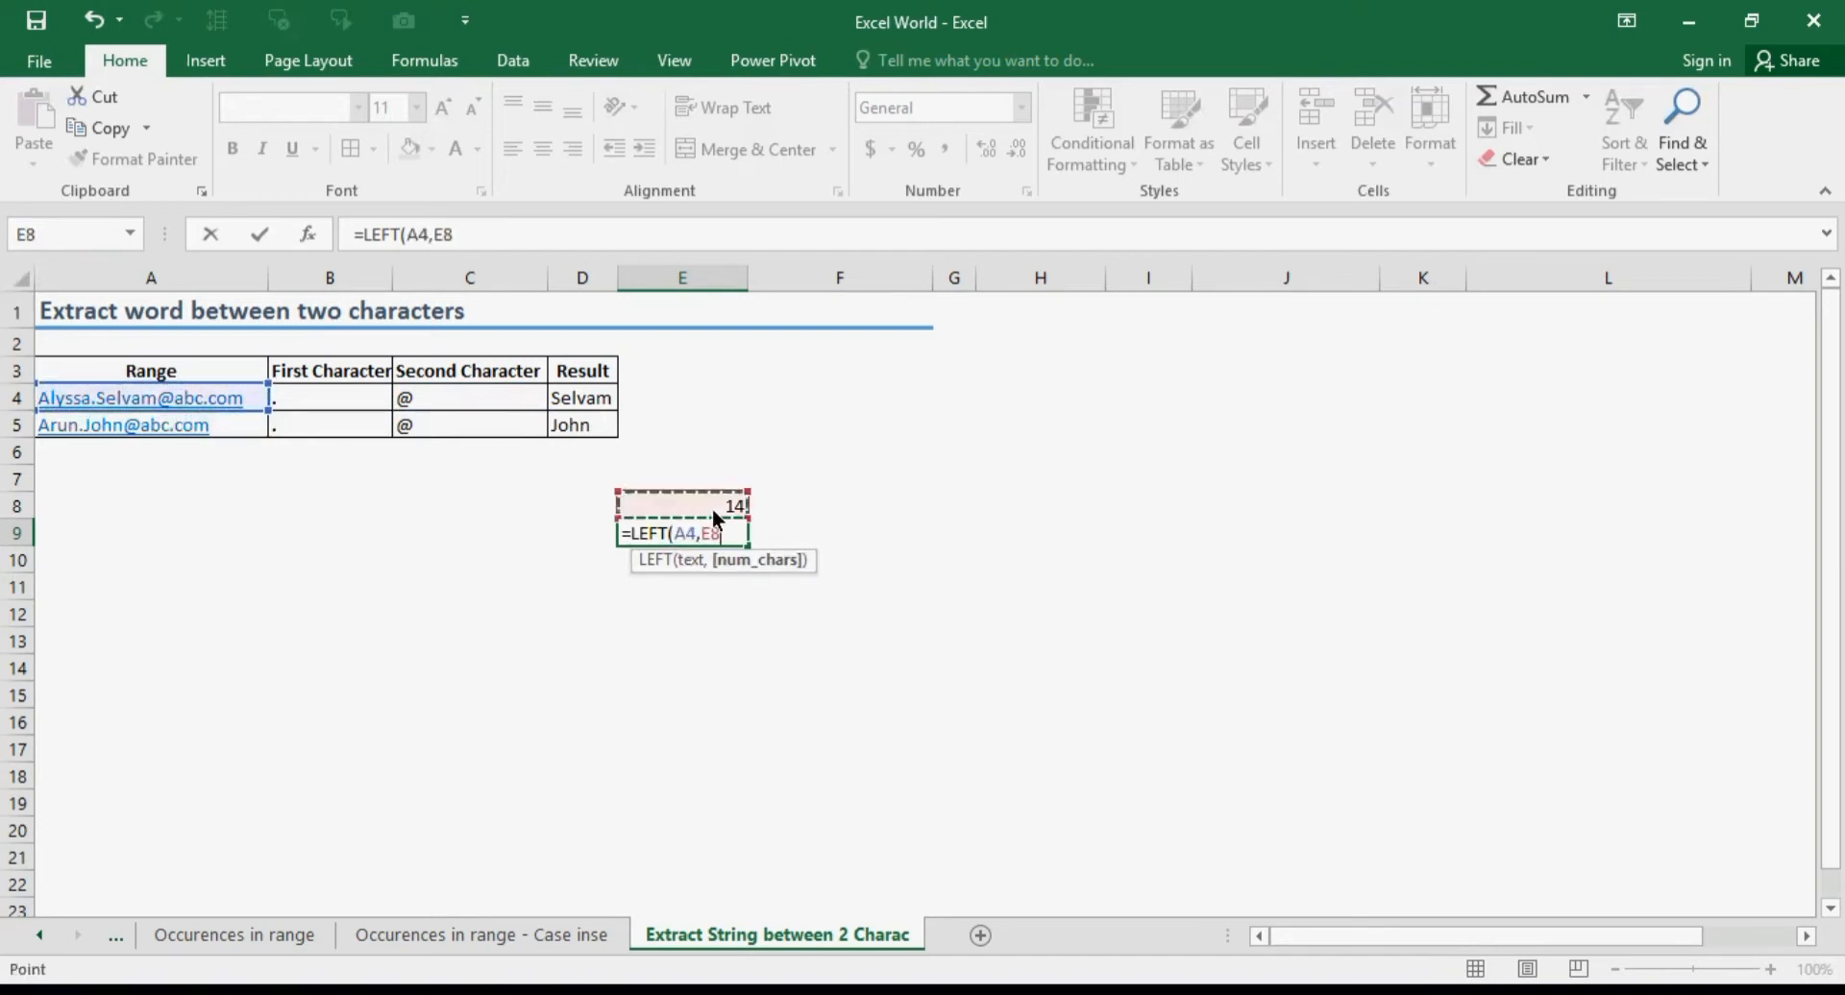
text())
key(Return)
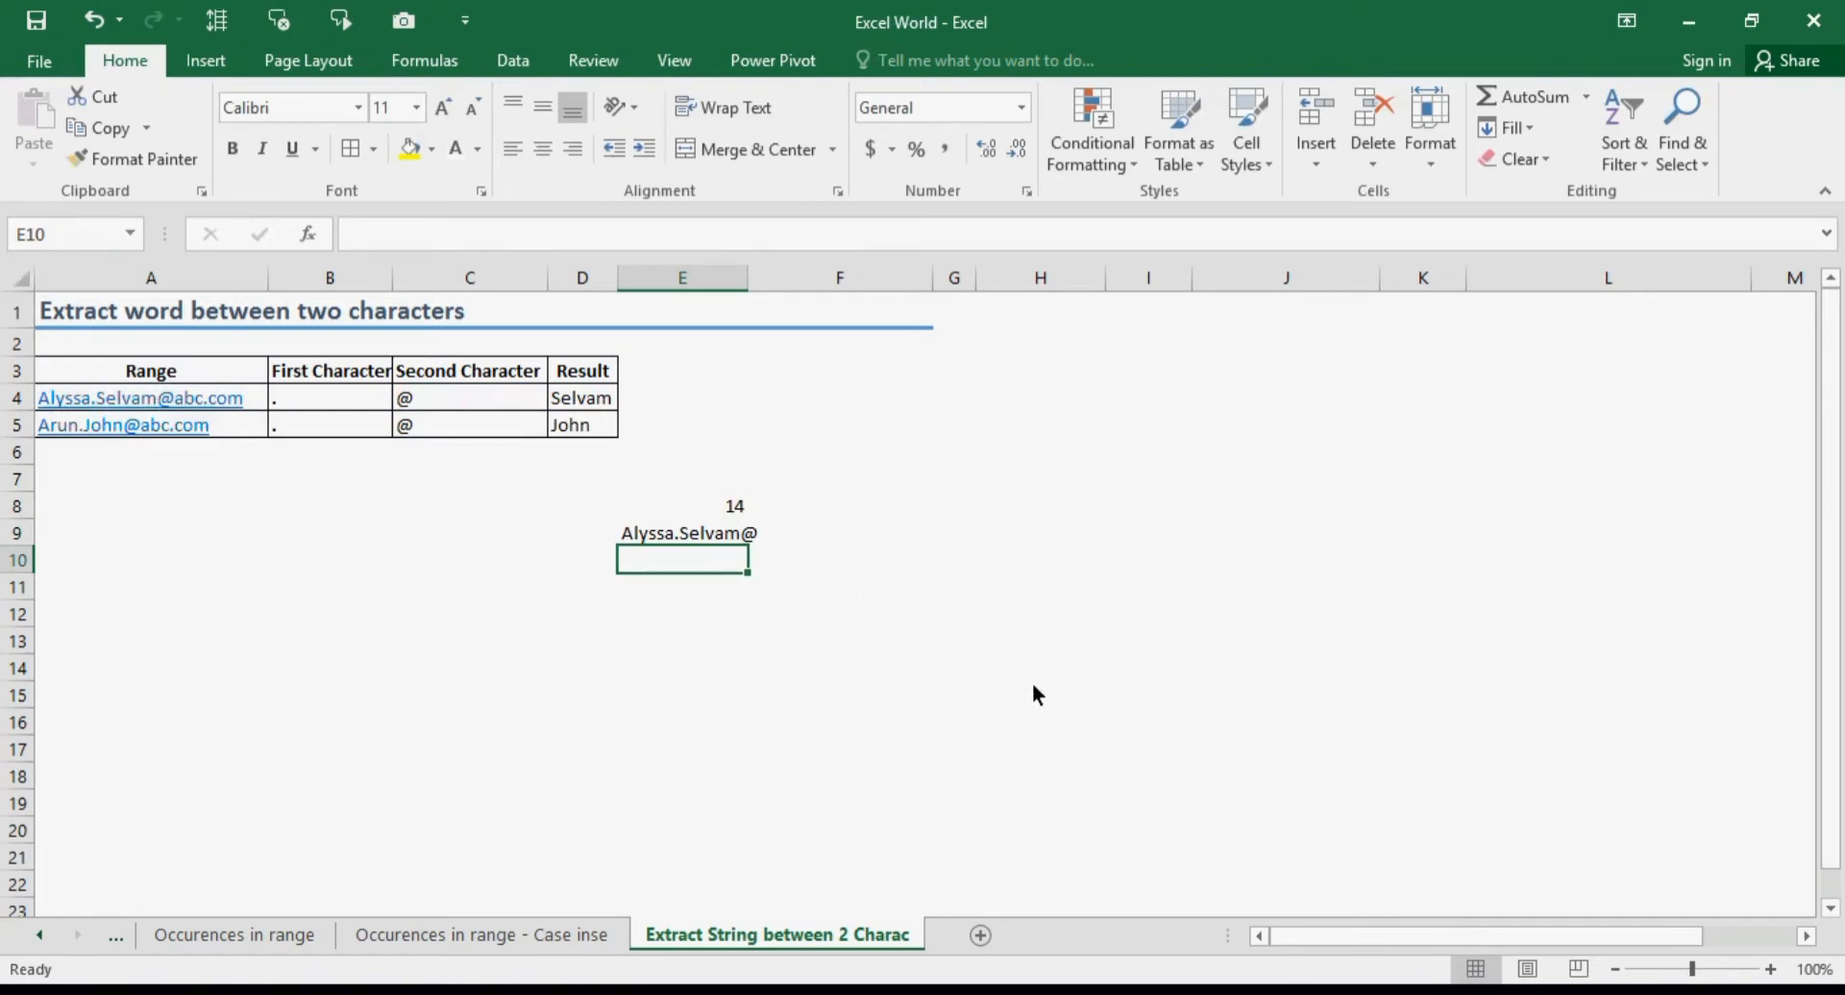
Step: Extend the formula in E8 to =FIND(C4,A4)-LEN(C4) so the second character is left out of the extracted text
click(717, 515)
click(599, 236)
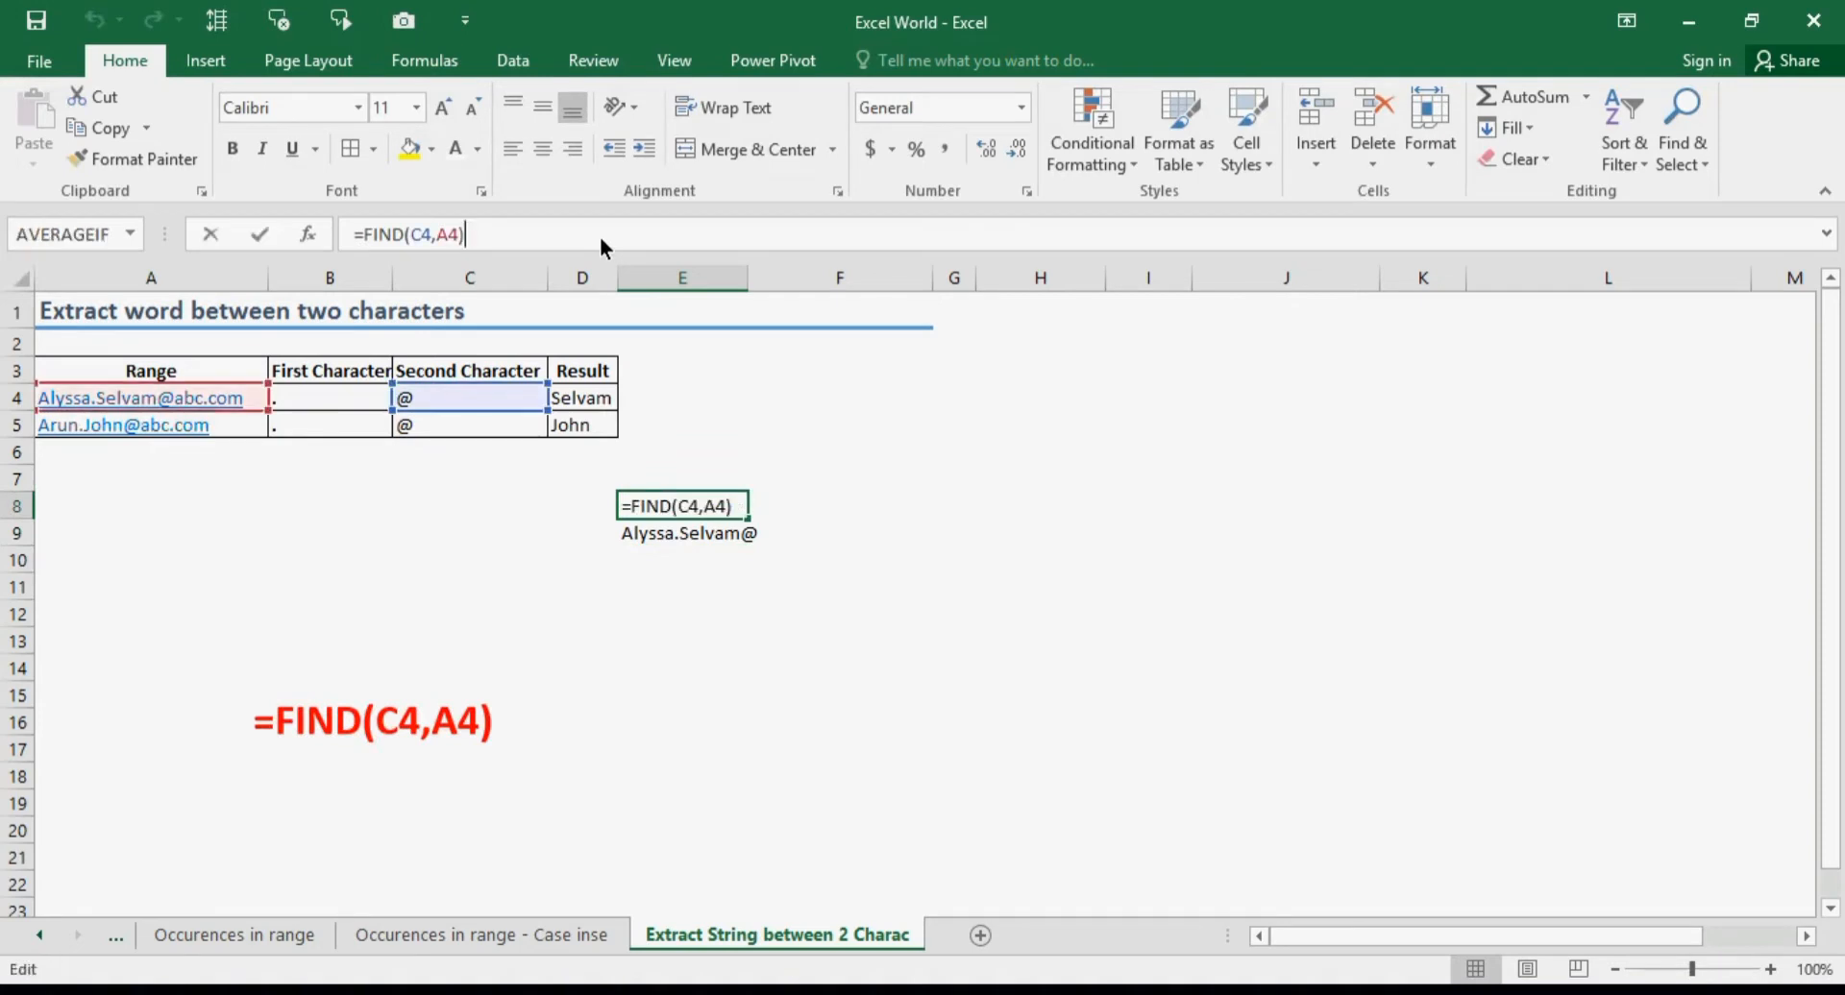
text(-)
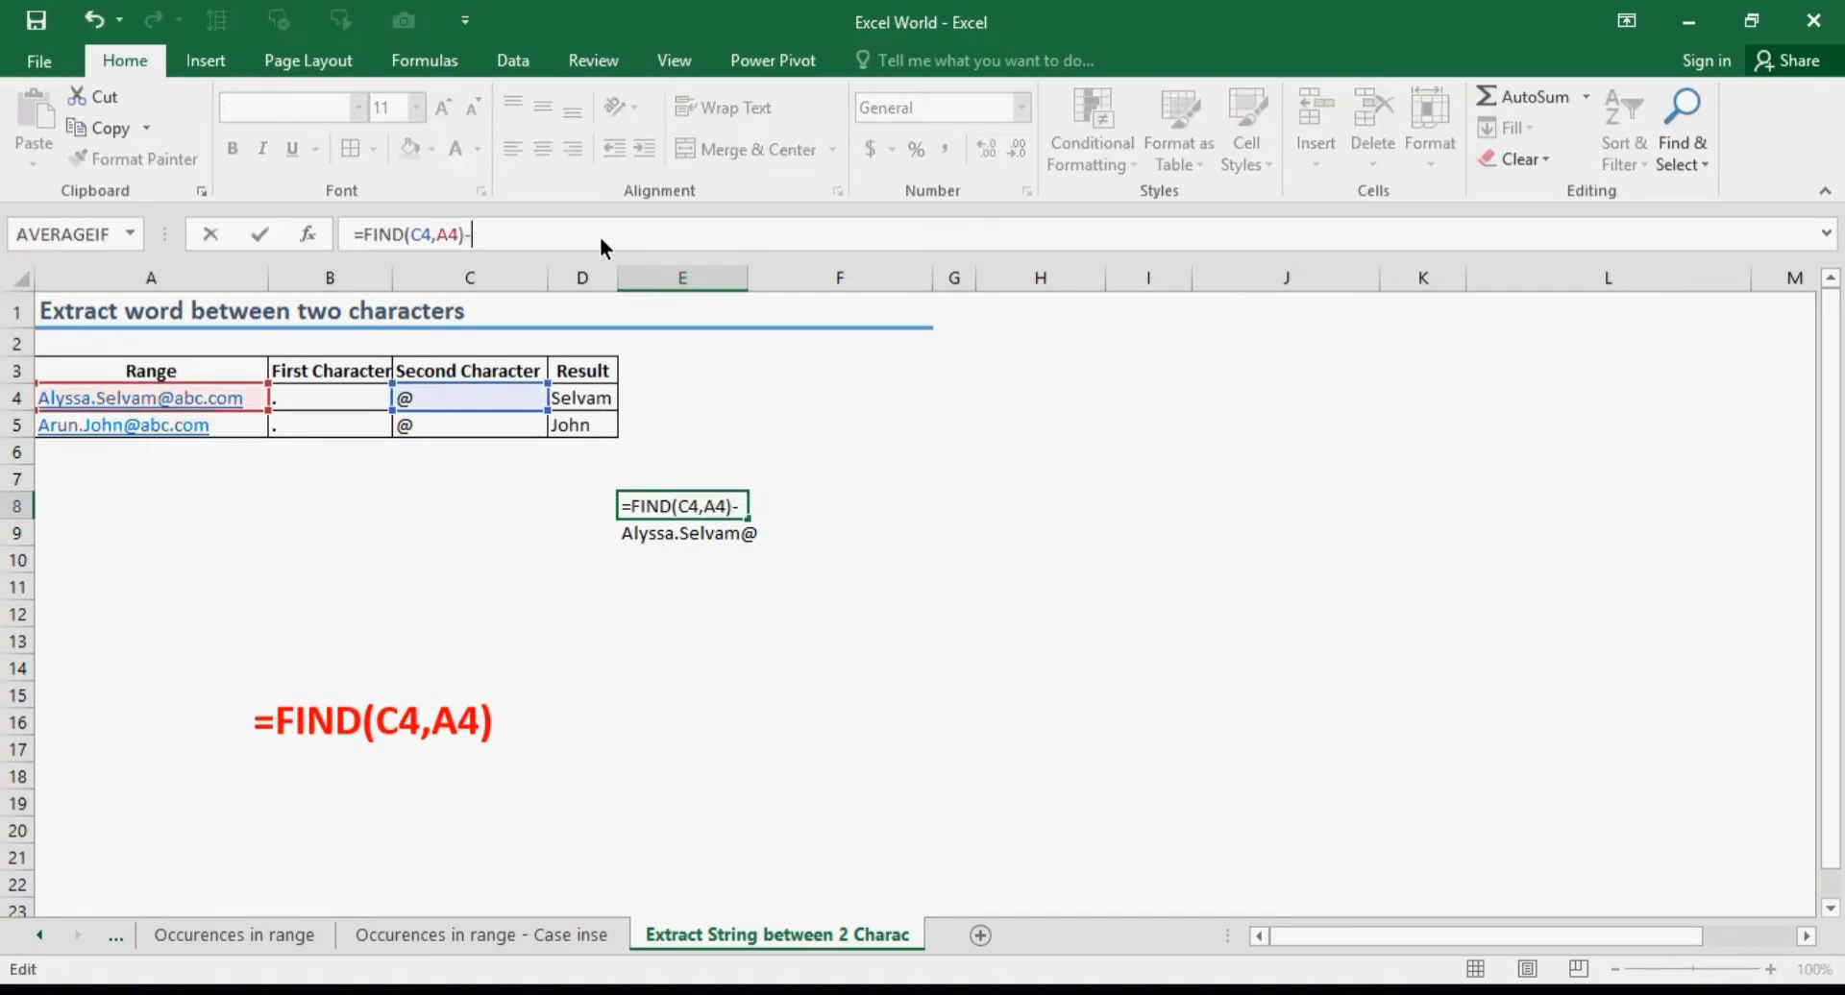
text(len)
key(Tab)
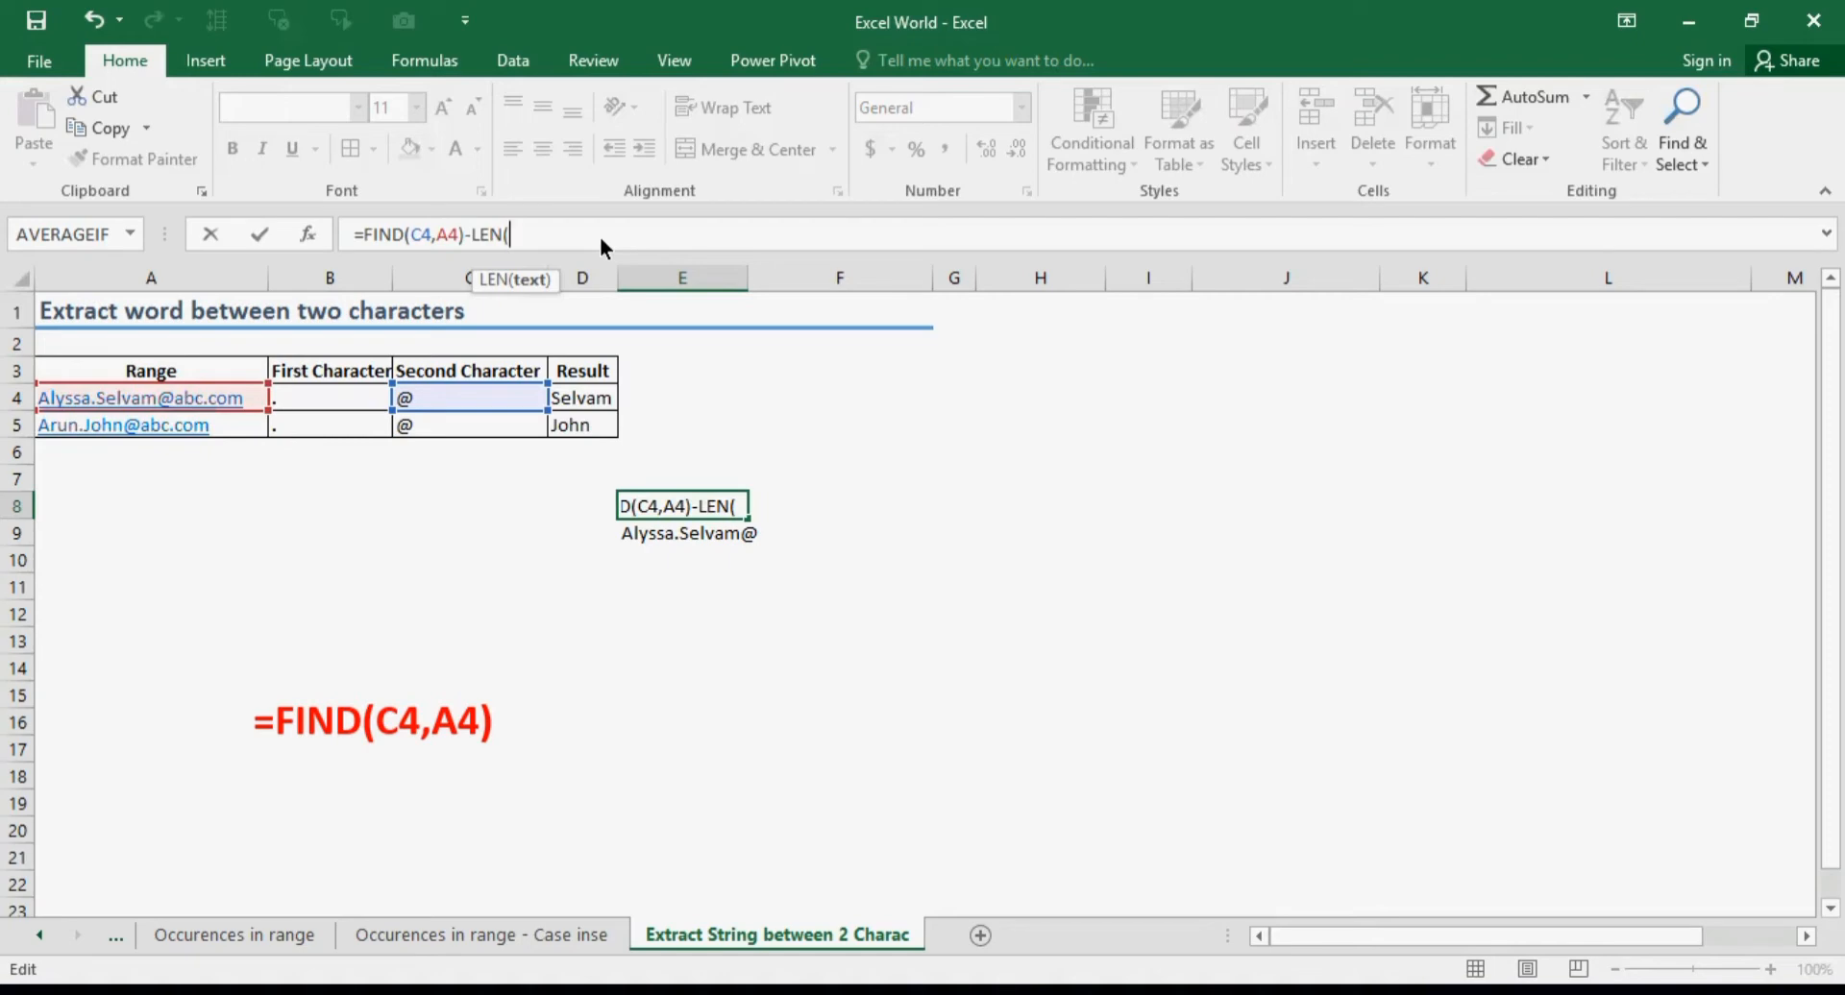
click(487, 396)
text())
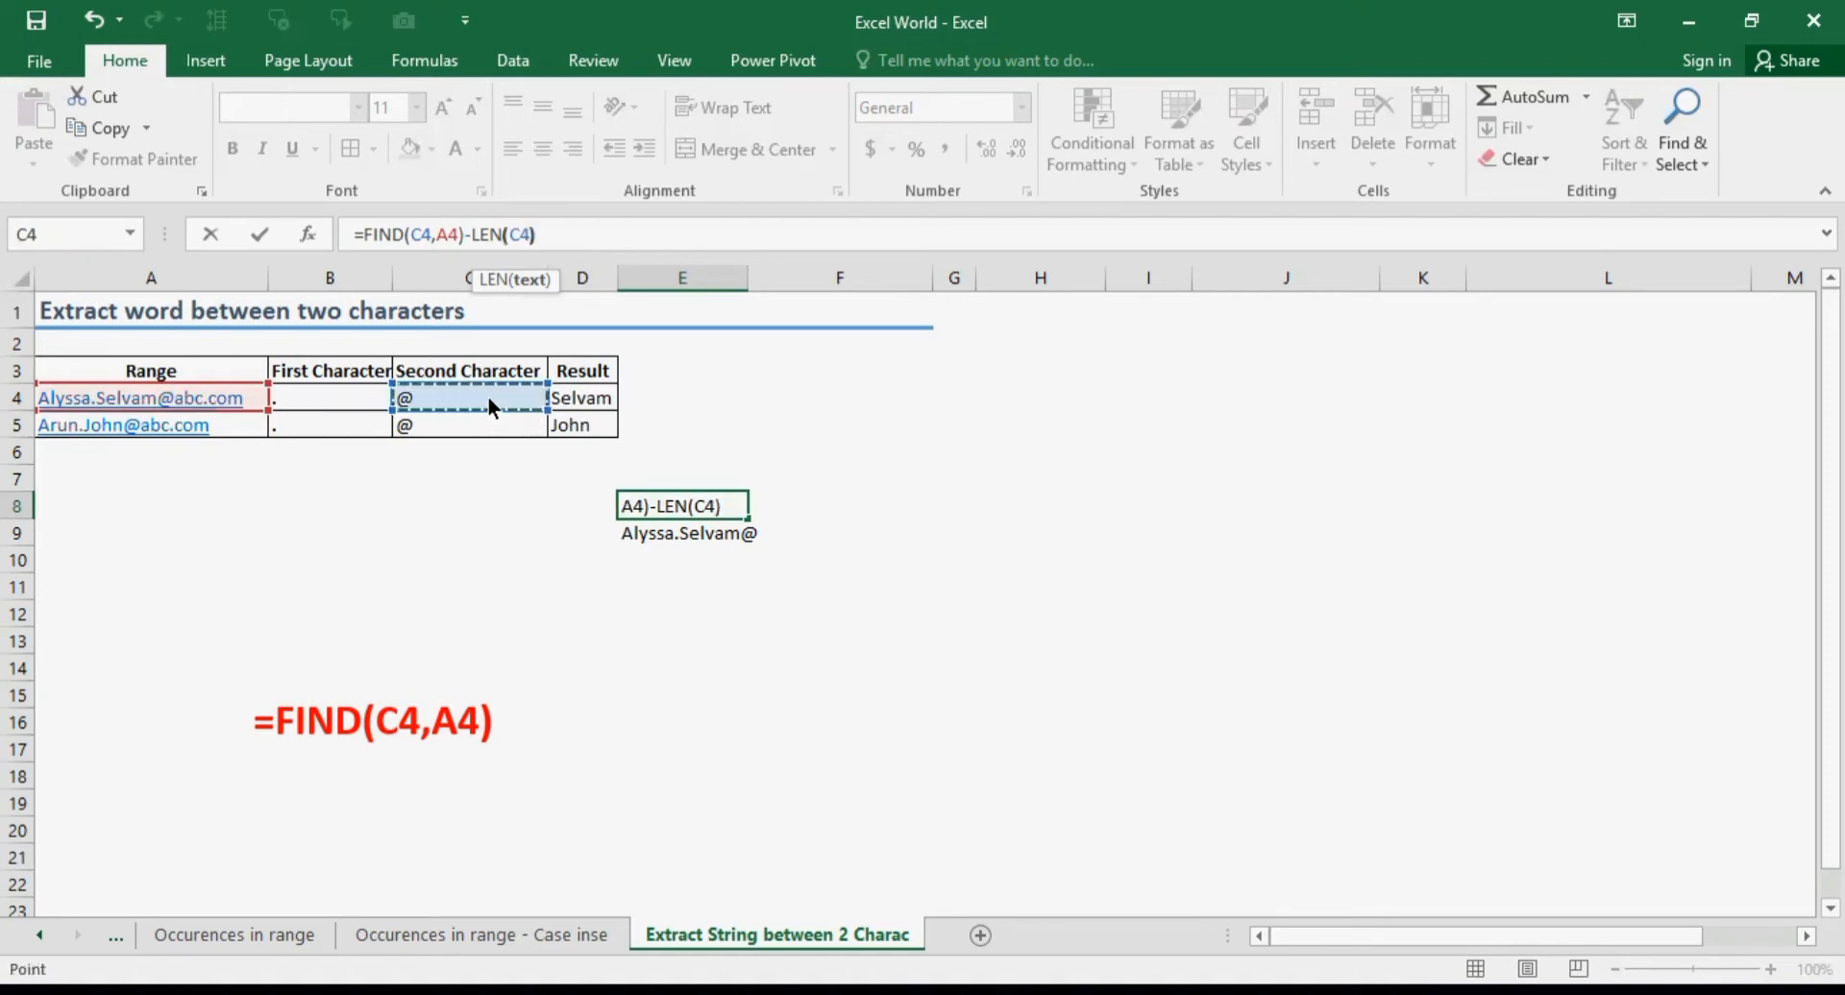
key(Return)
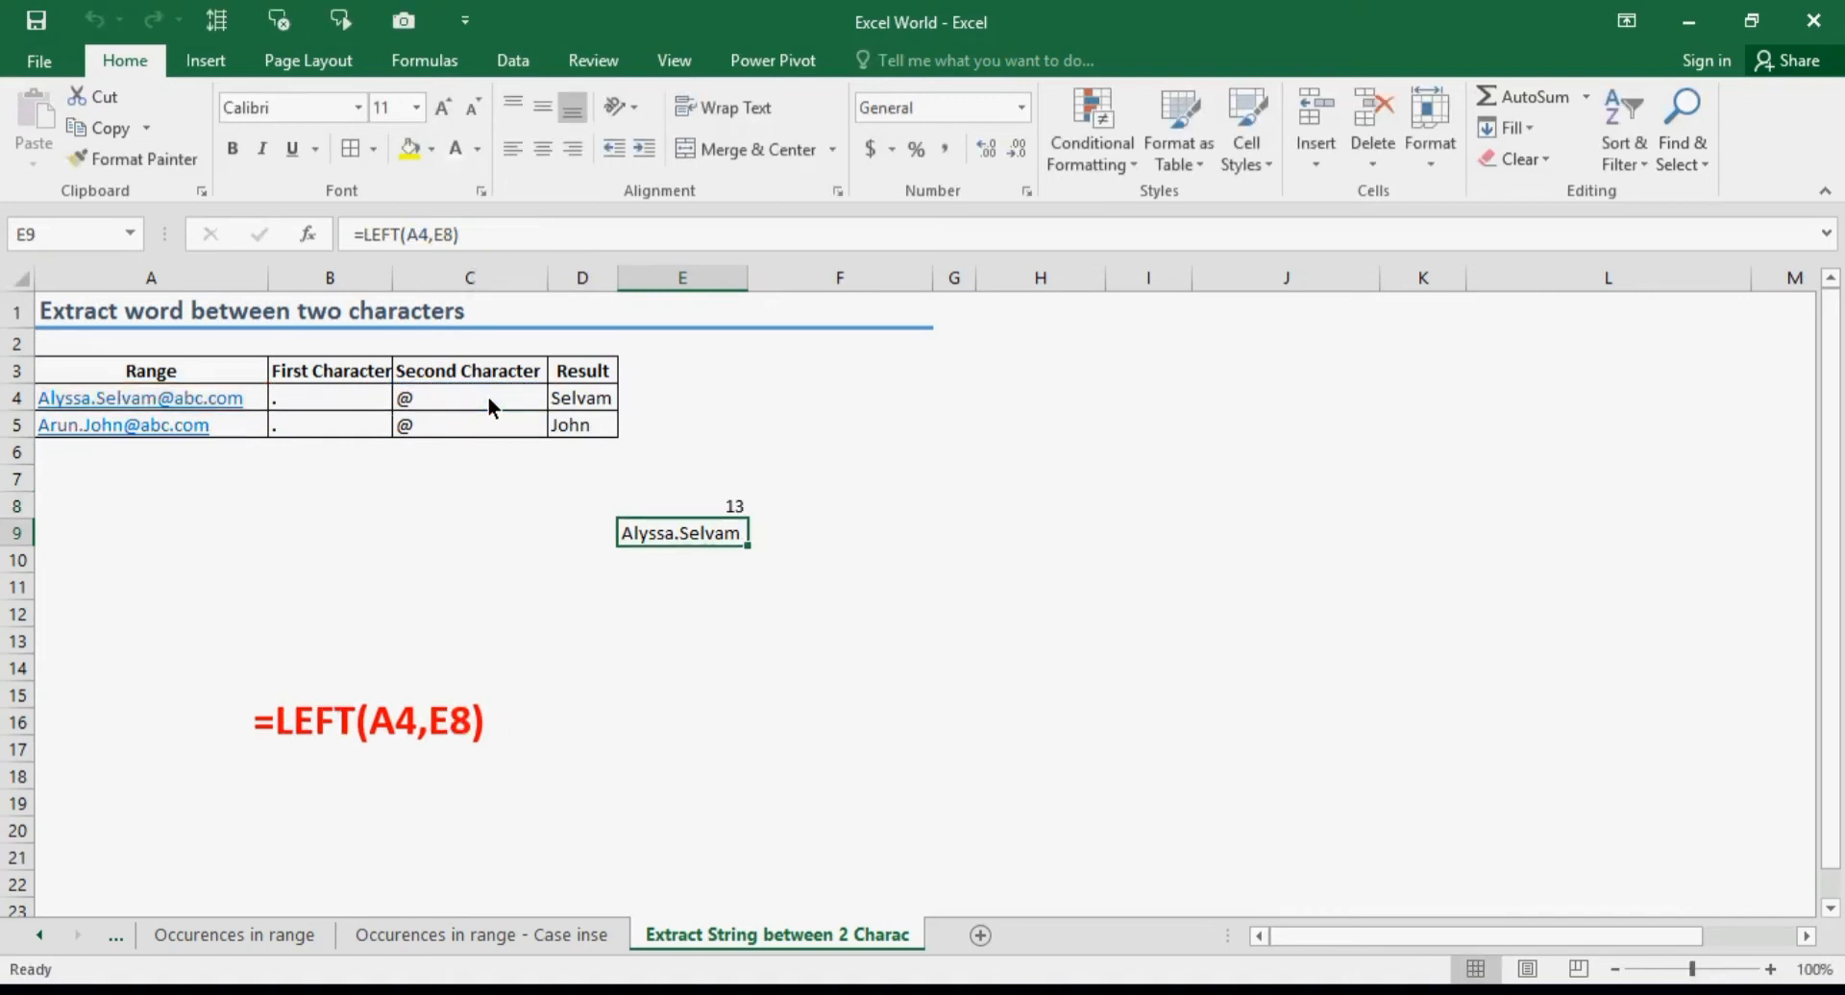
Step: Enter =FIND(B4,A4) in cell E10 to locate the first character within the first e-mail address
key(Return)
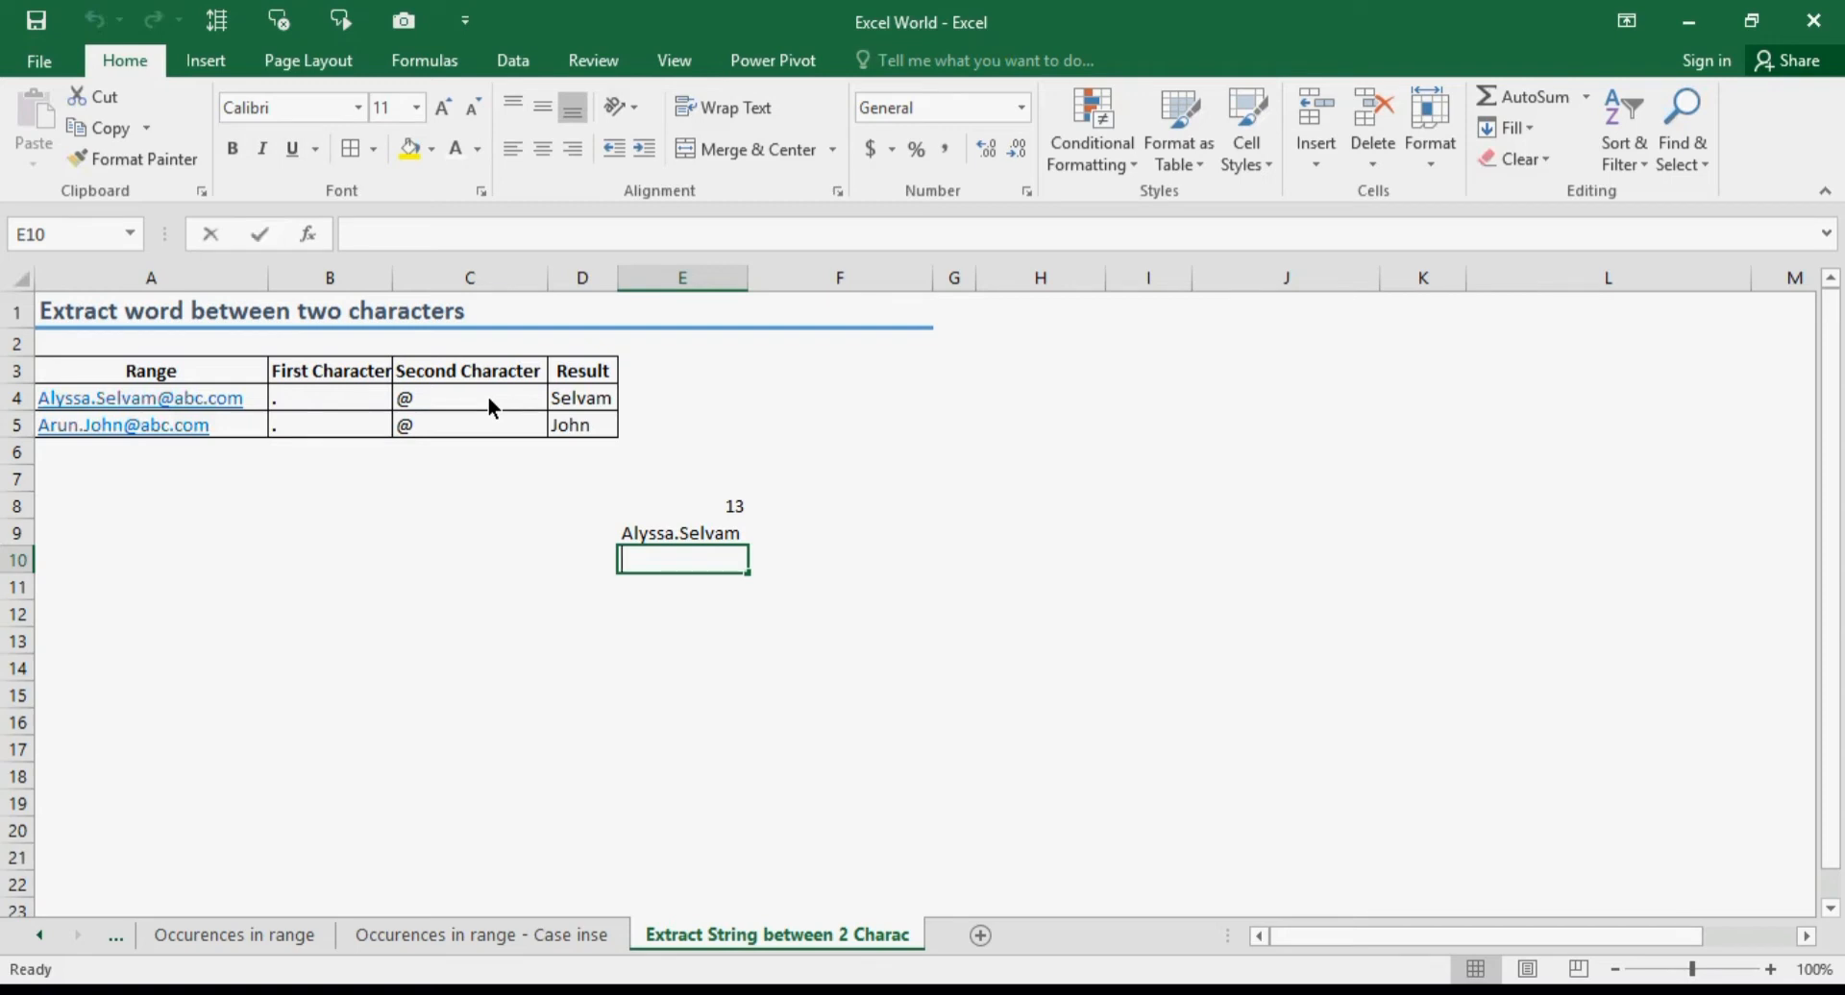
text(=find)
key(Tab)
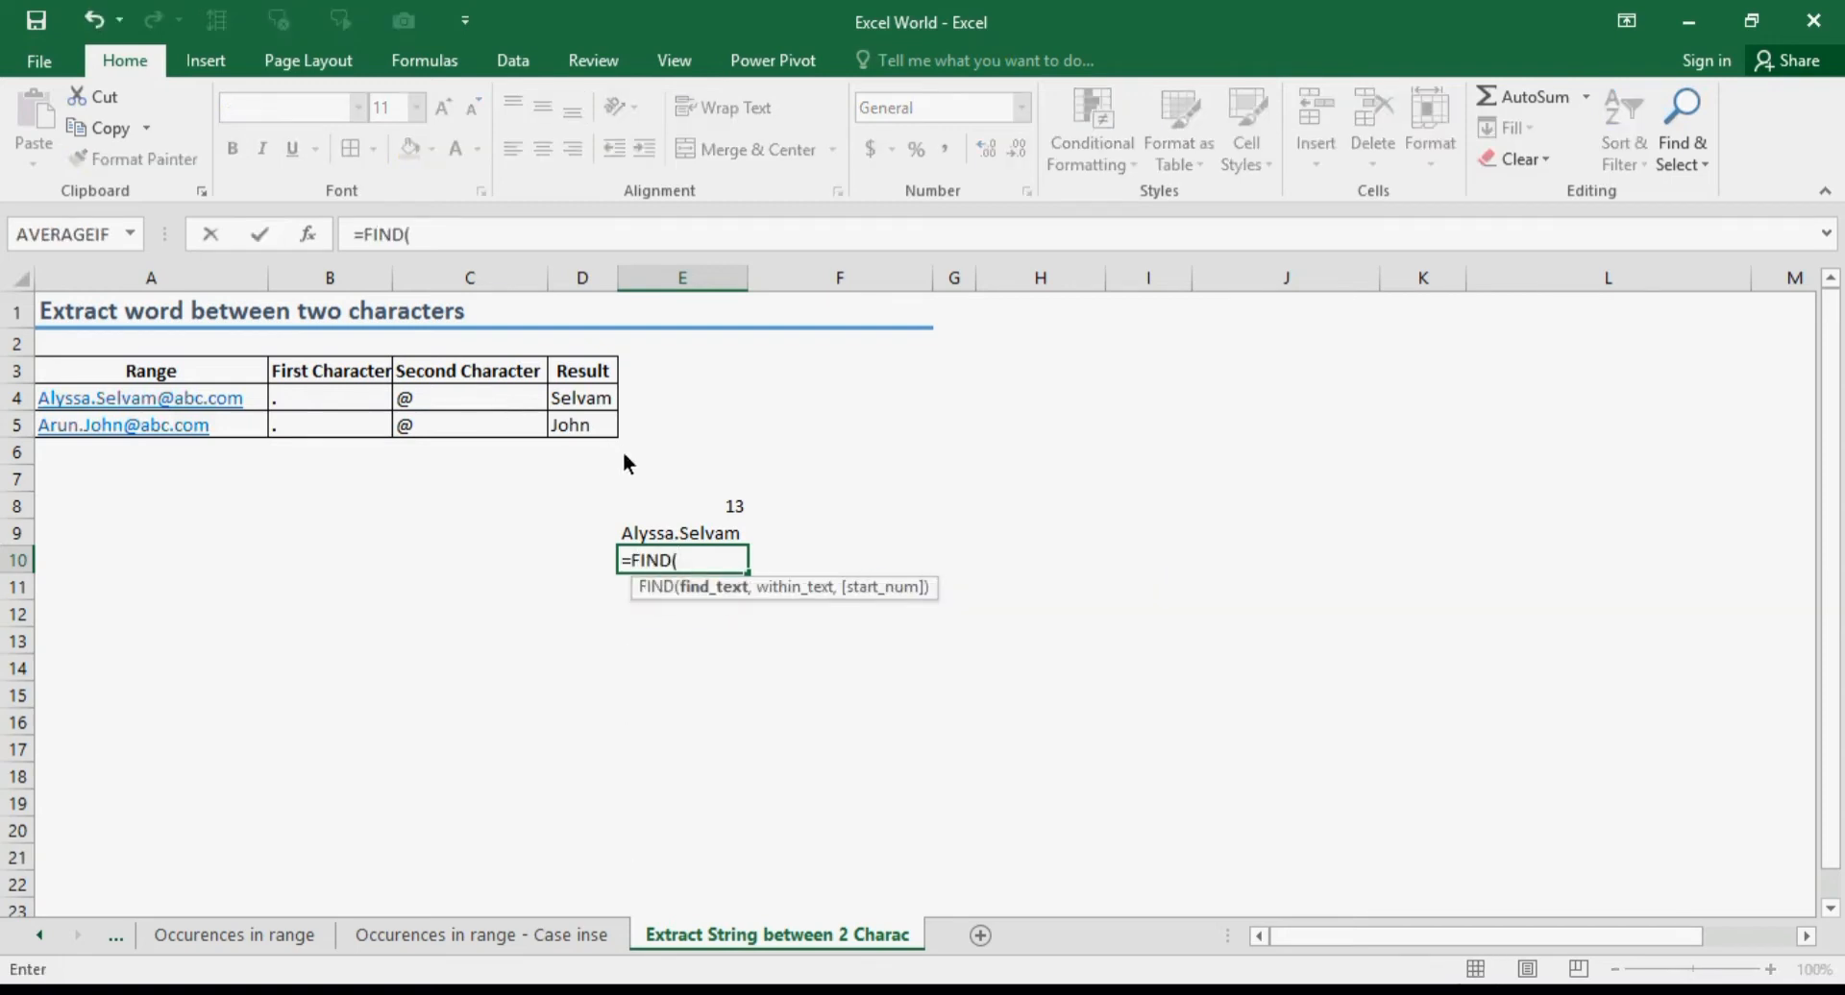
click(340, 400)
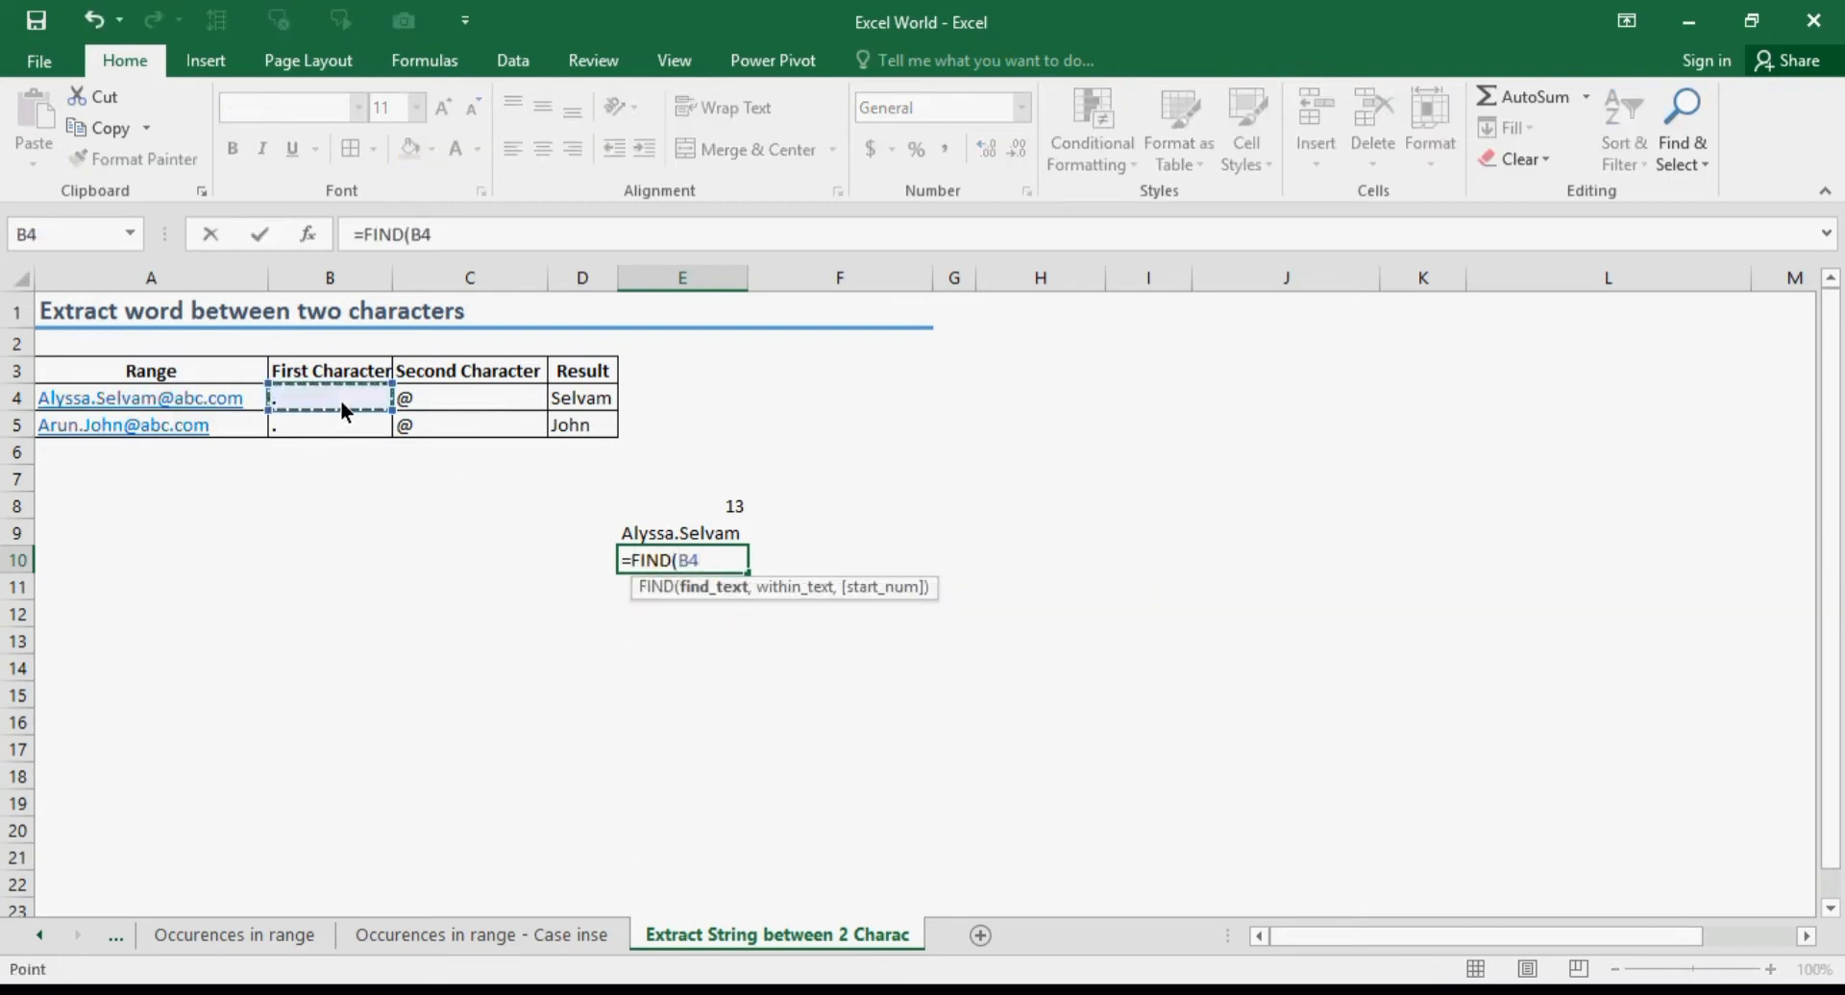
text(,)
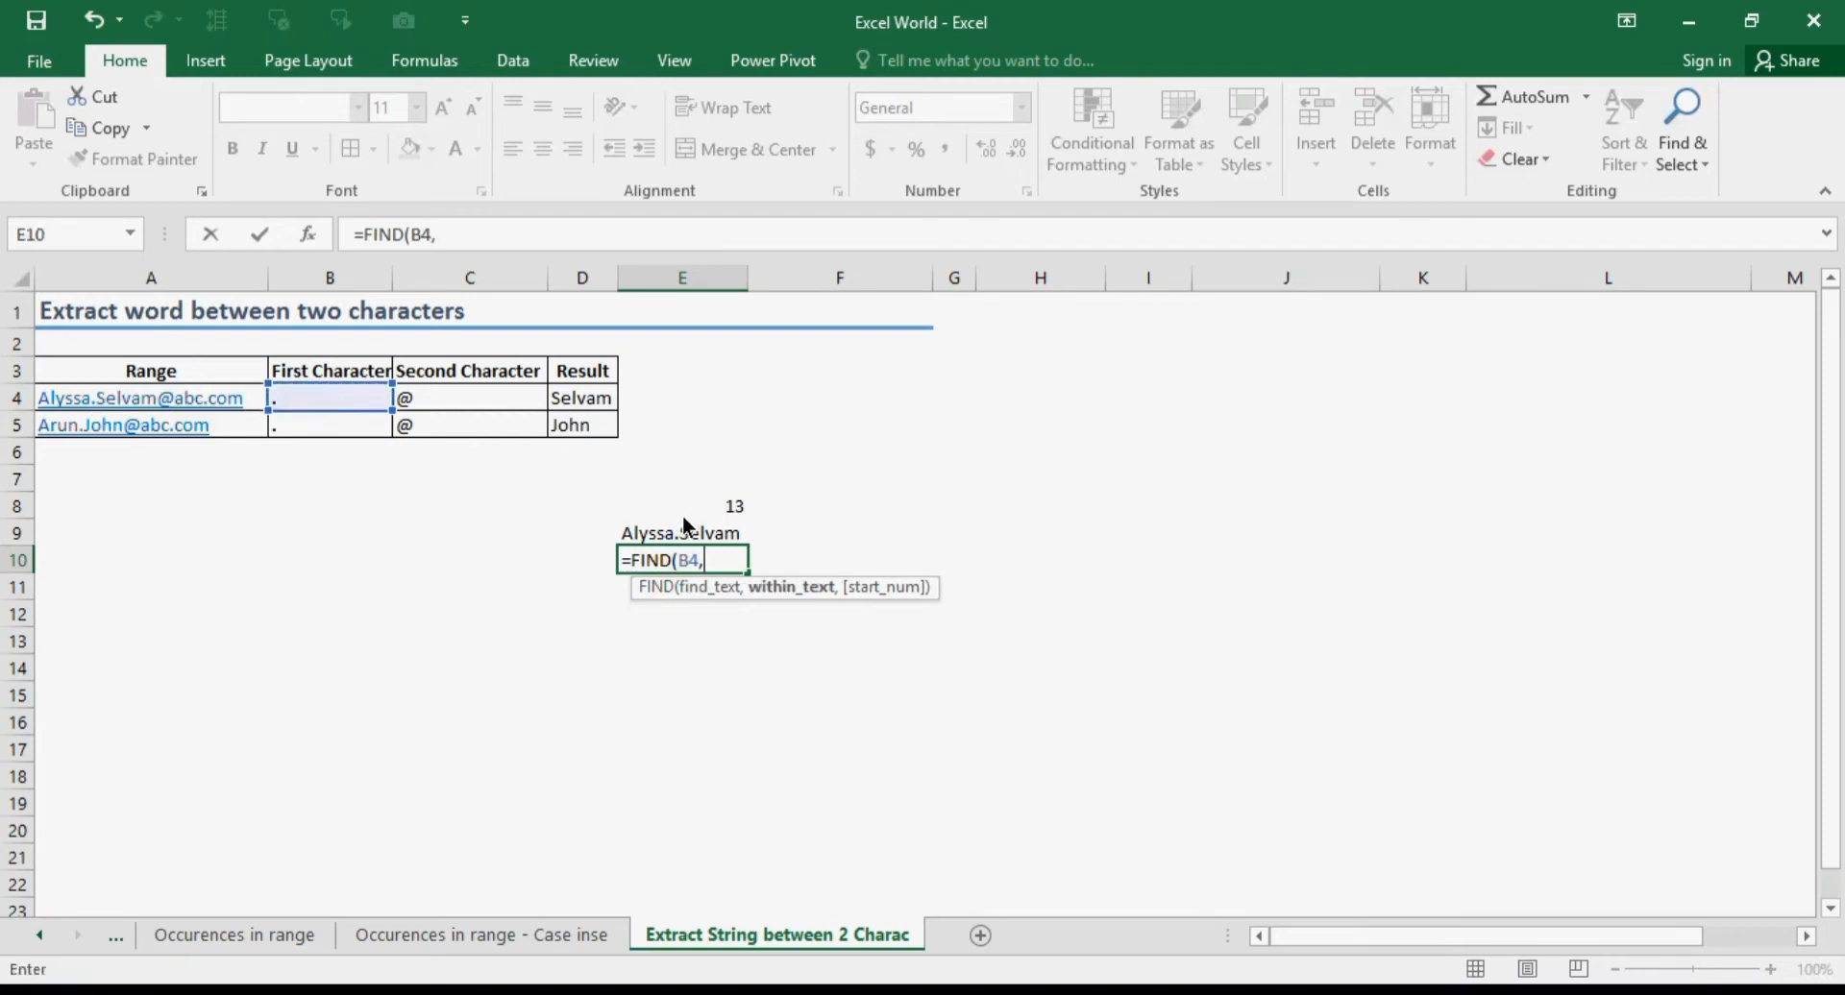
click(206, 404)
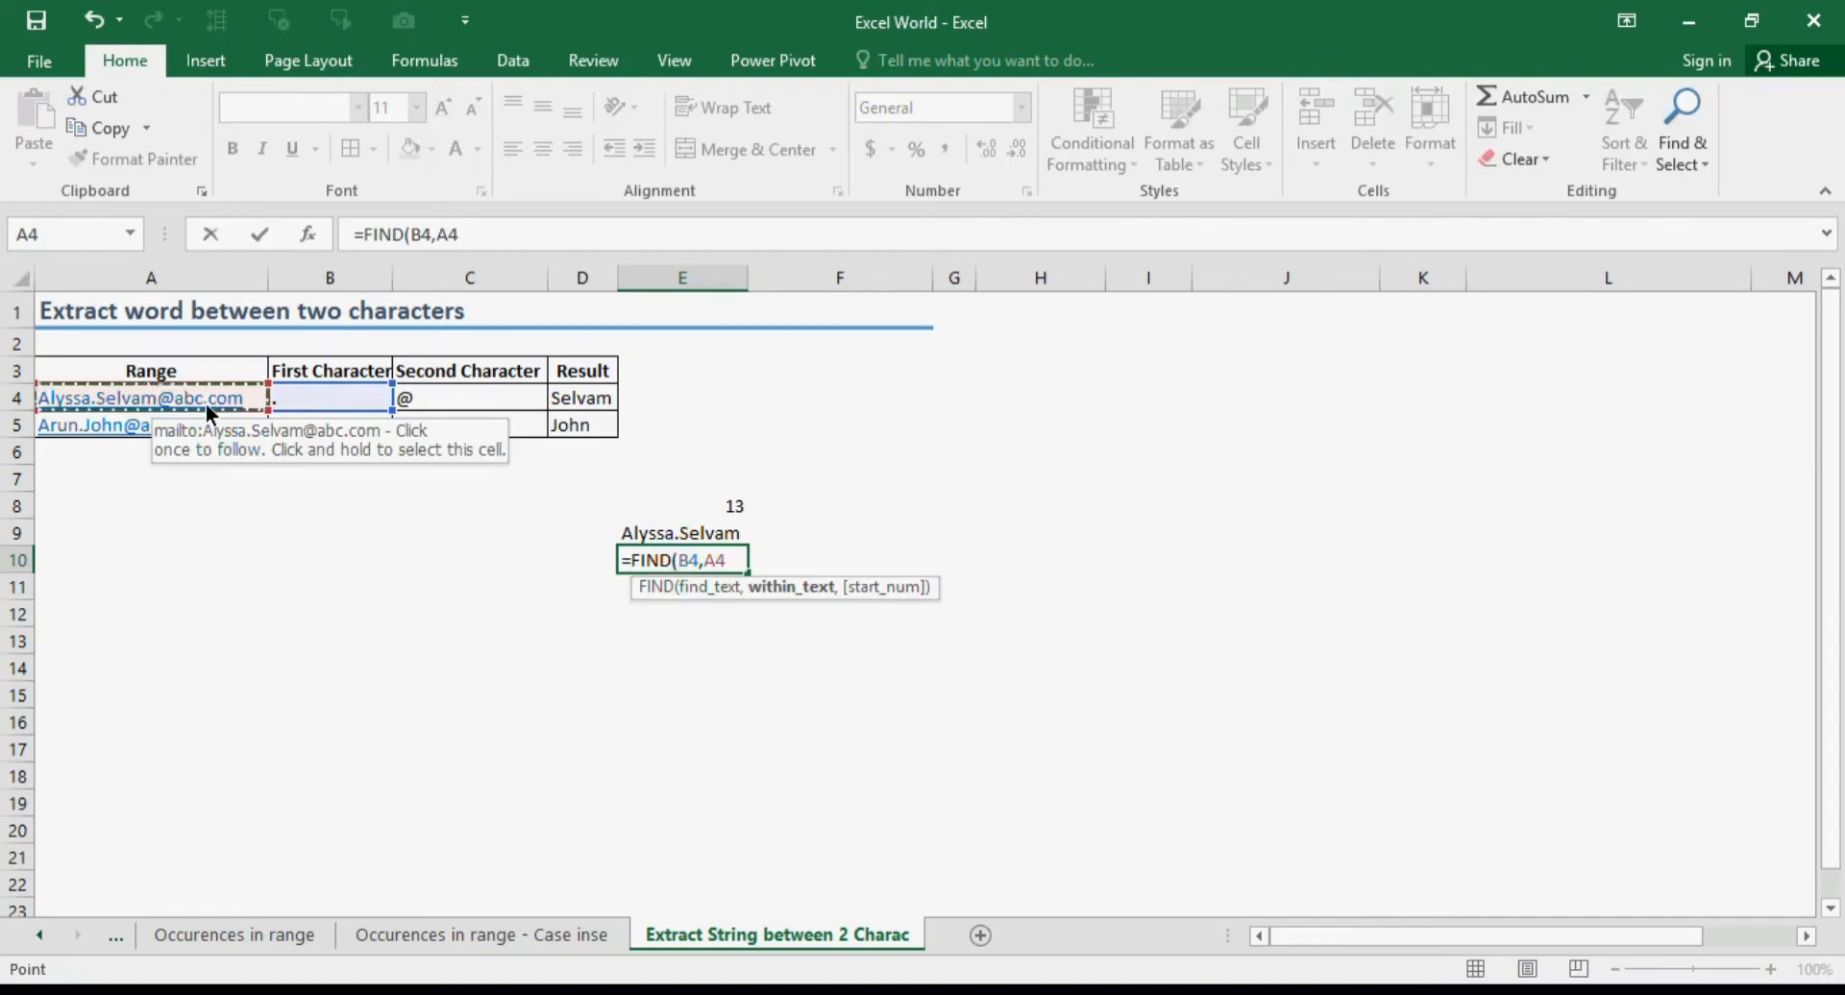
key(Return)
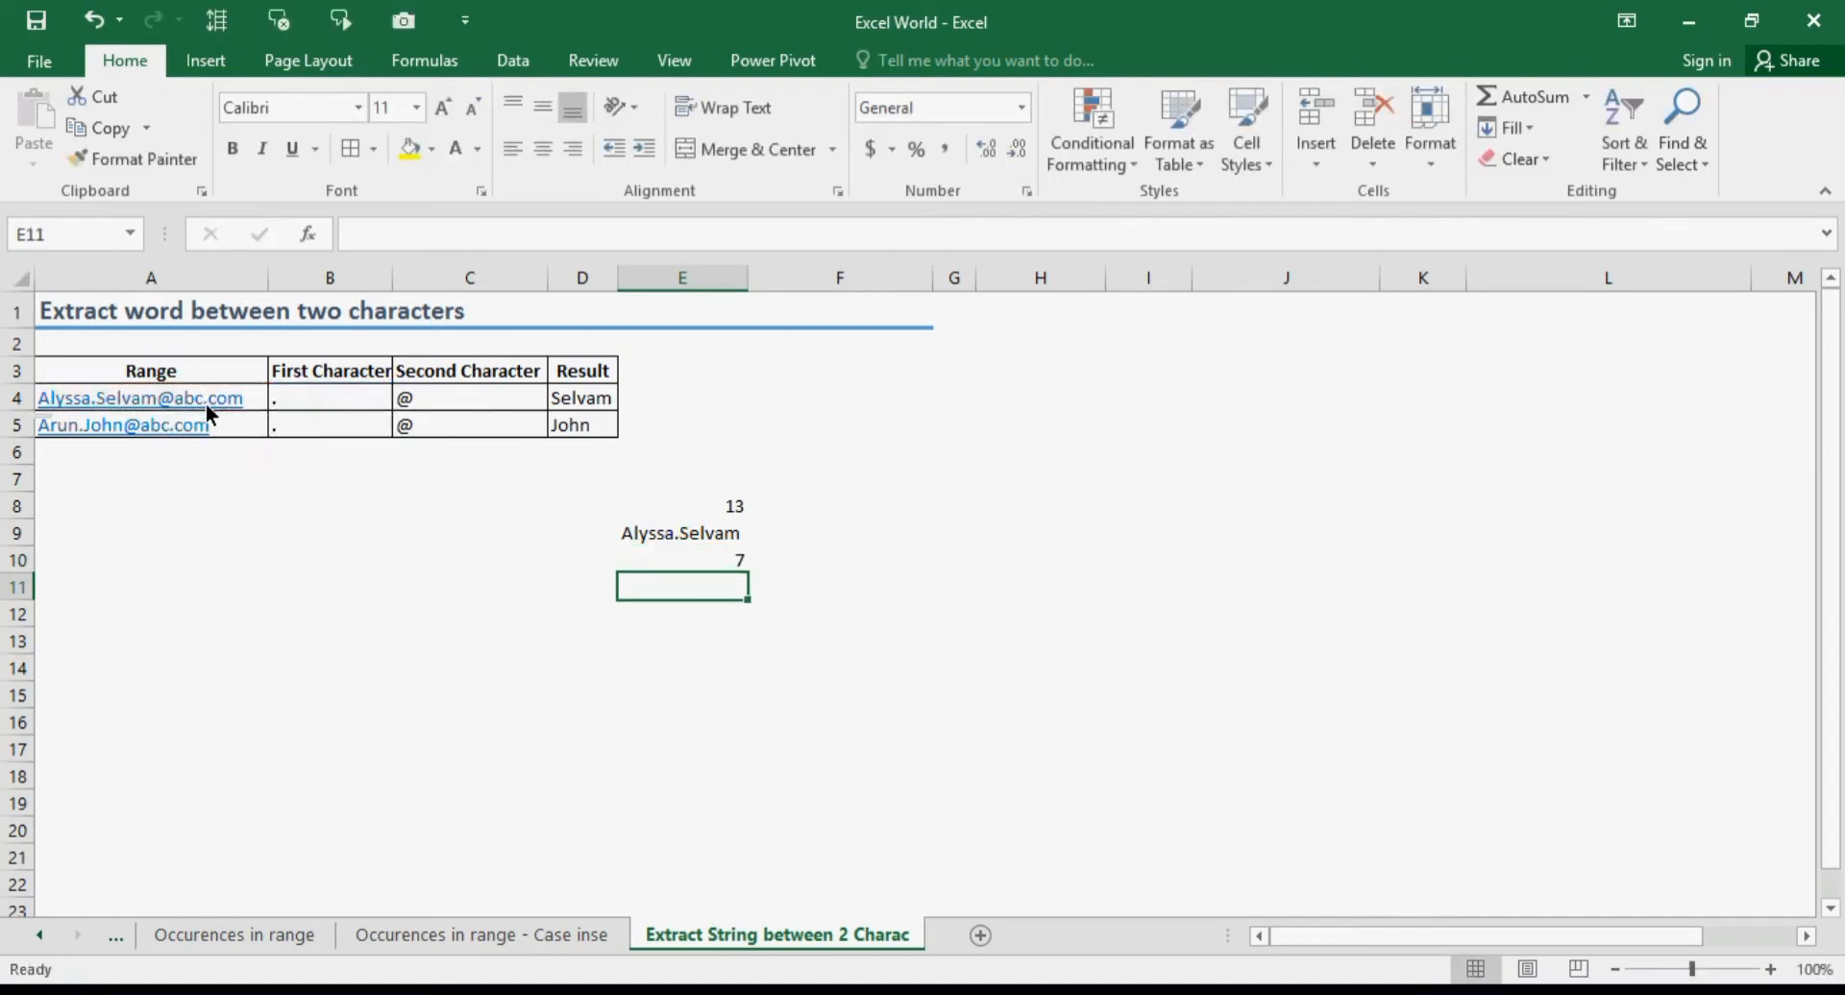
Step: Enter =MID(E9,E10,LEN(A4)) in cell E11 to extract the text starting at the first character's position
text(=mid)
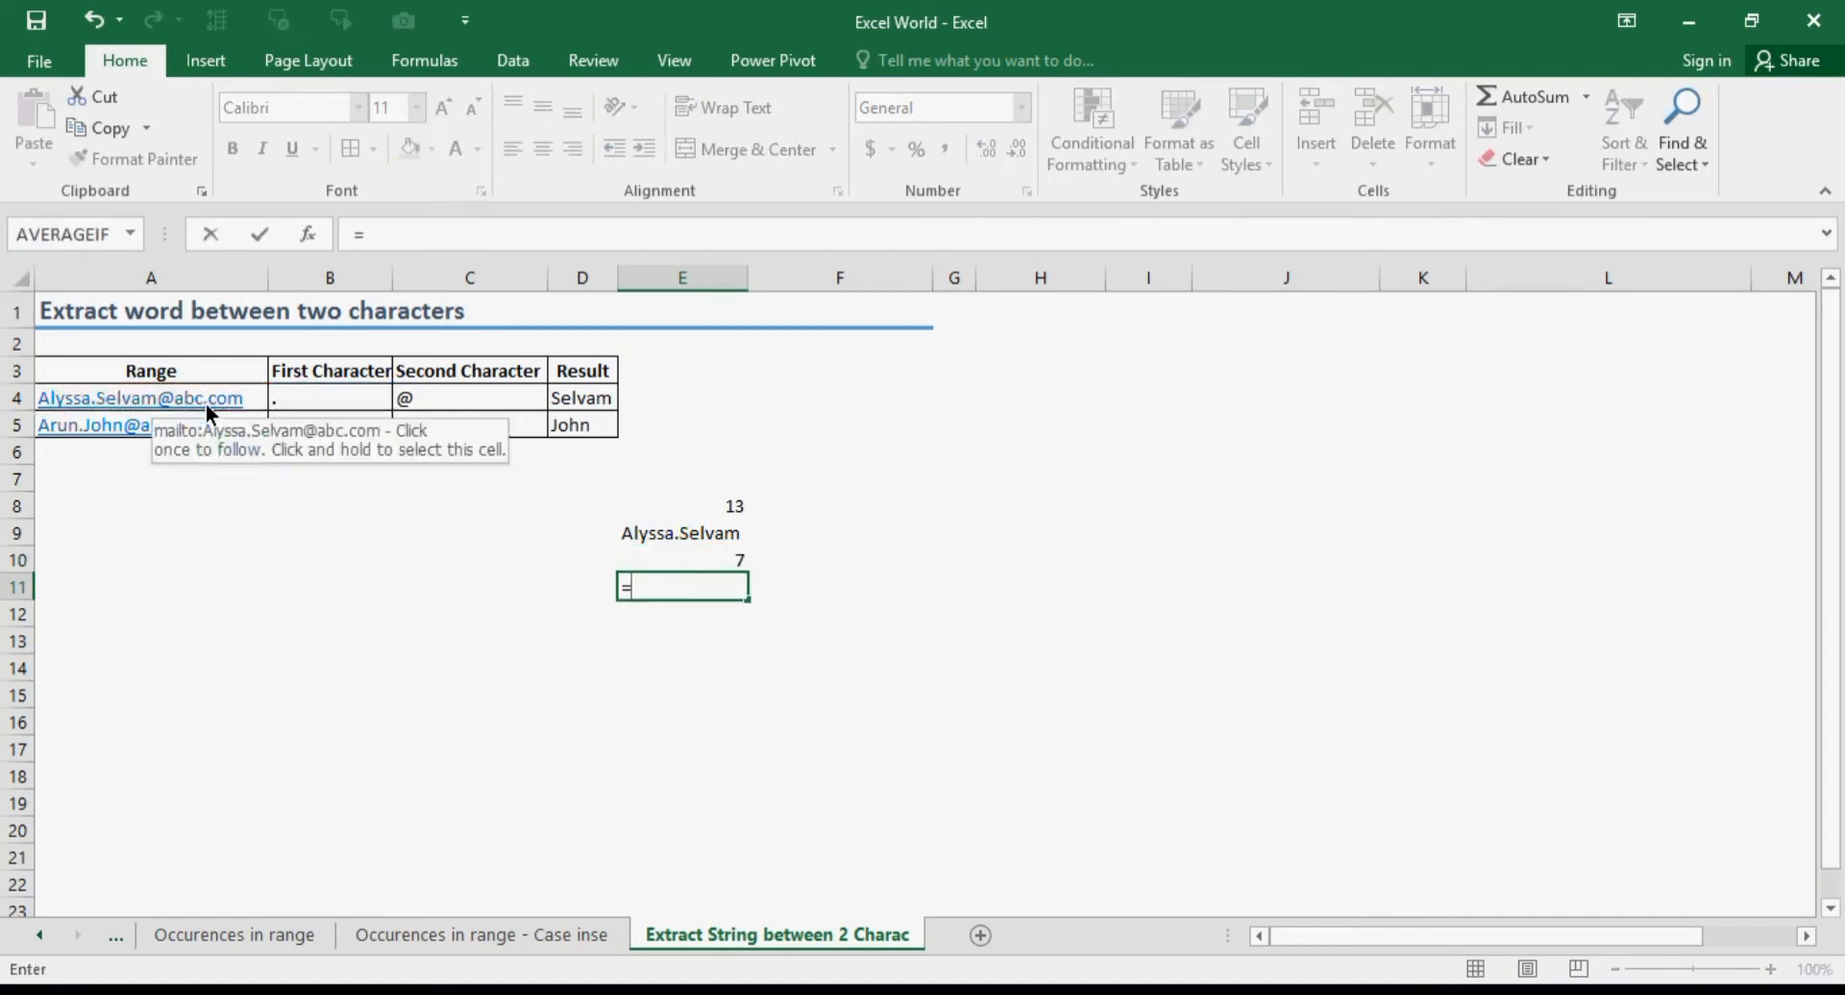
key(Tab)
key(Up)
key(Up)
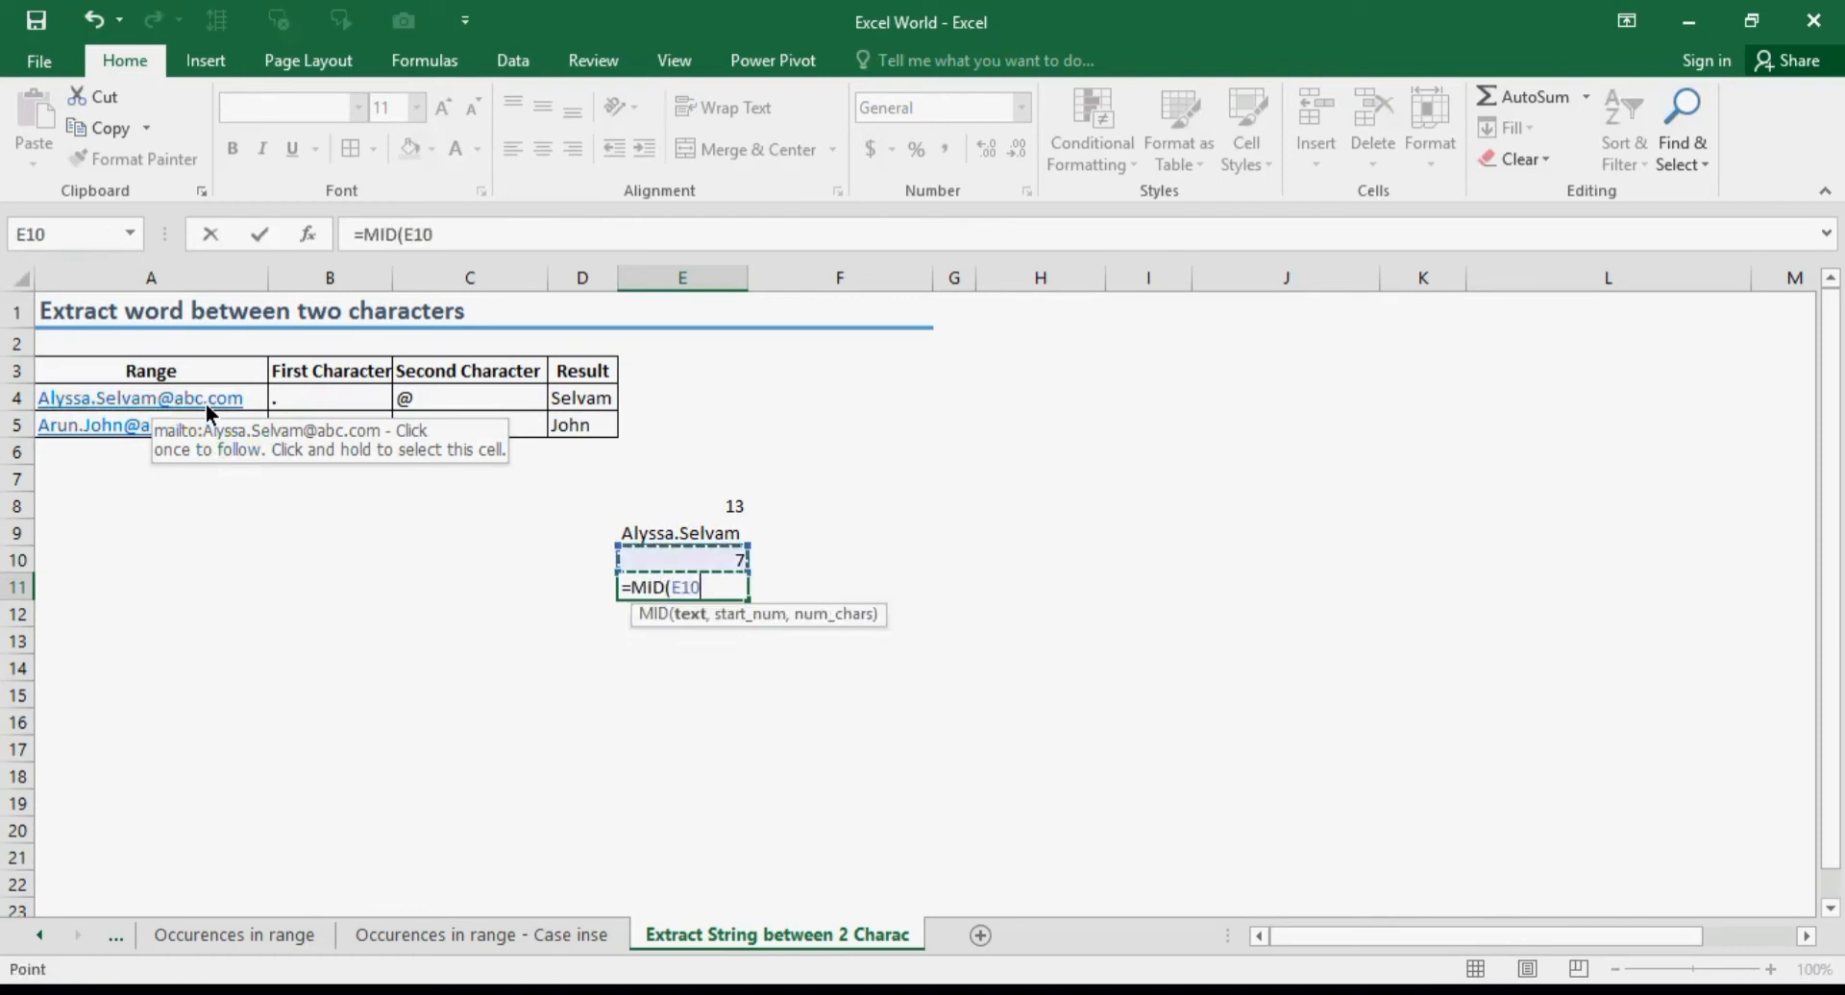
text(,)
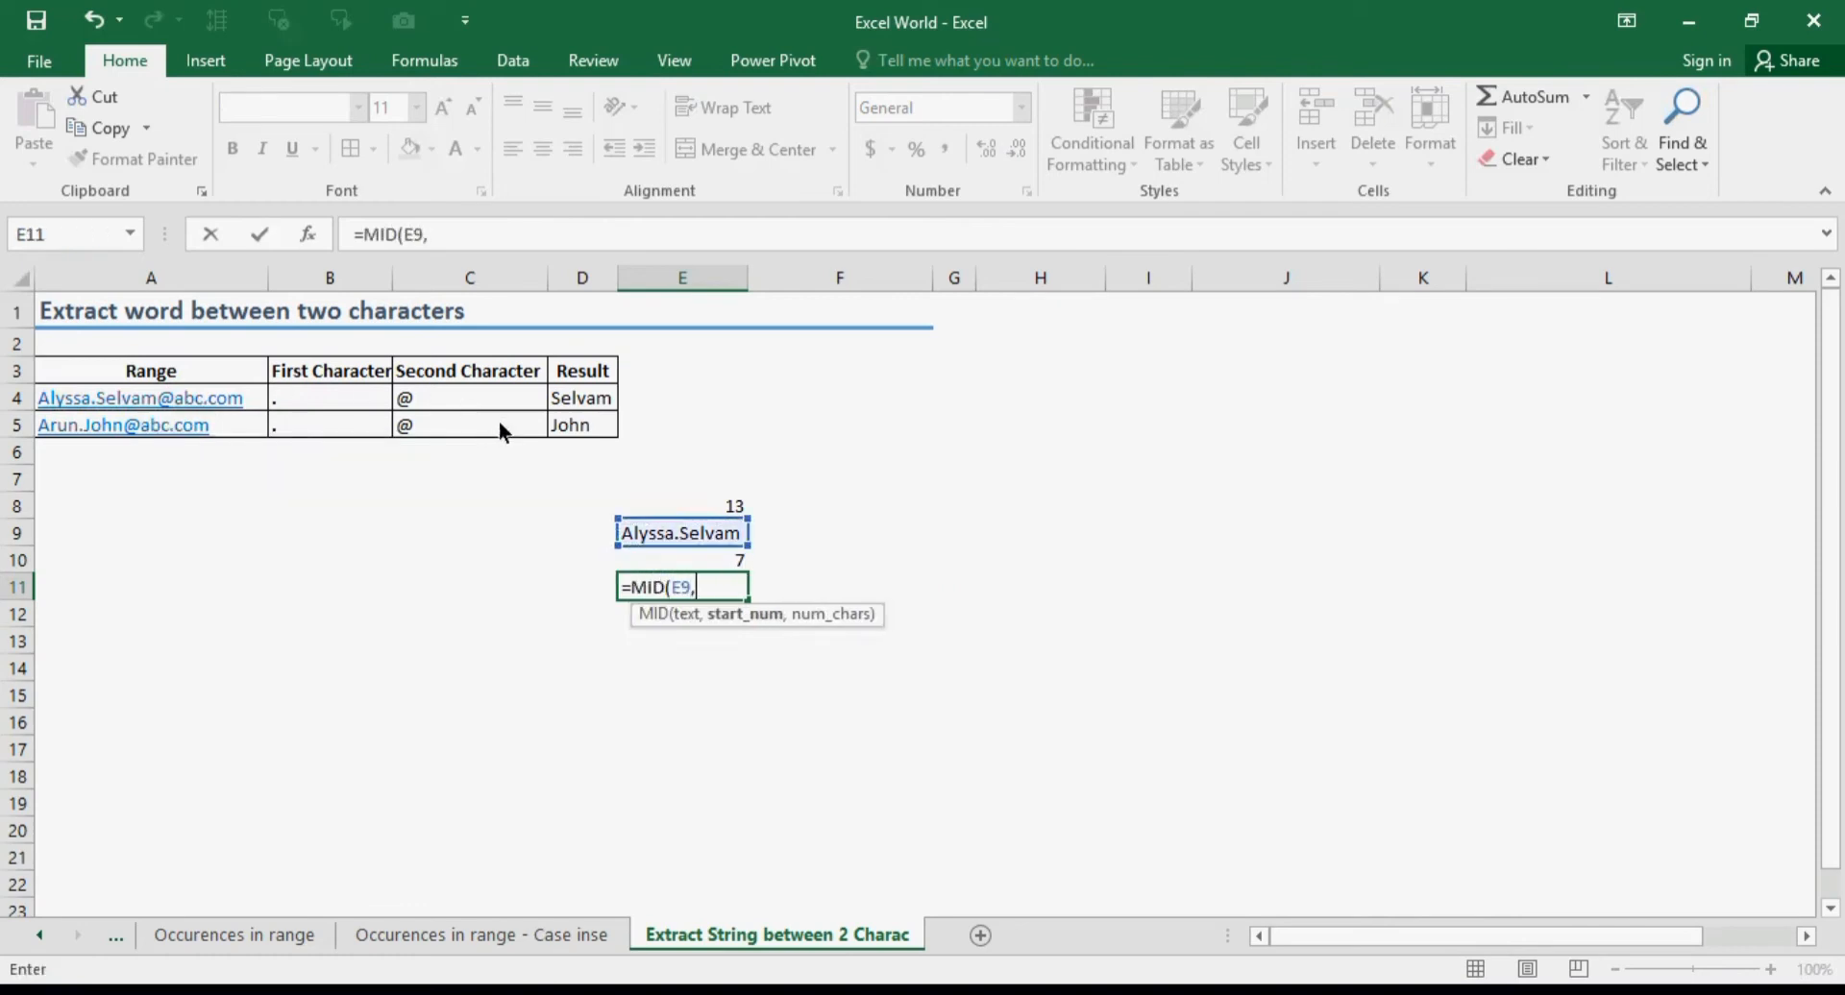
click(722, 561)
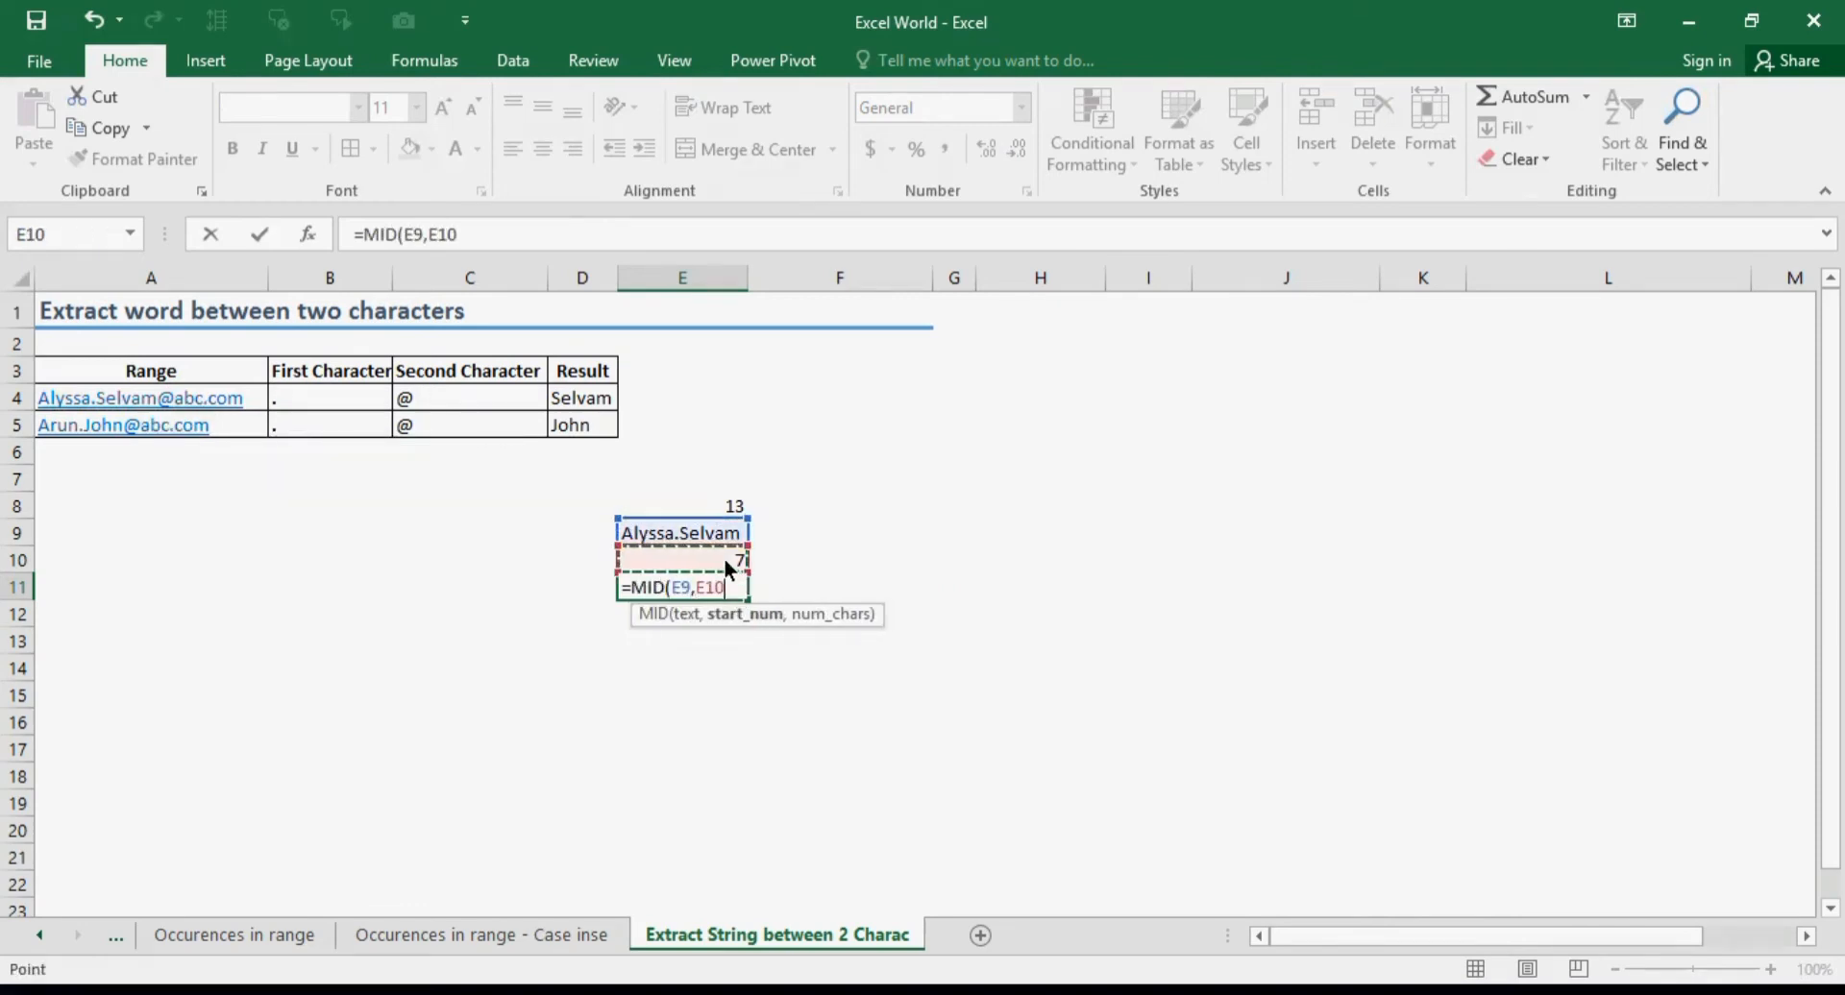
text(,len)
key(Tab)
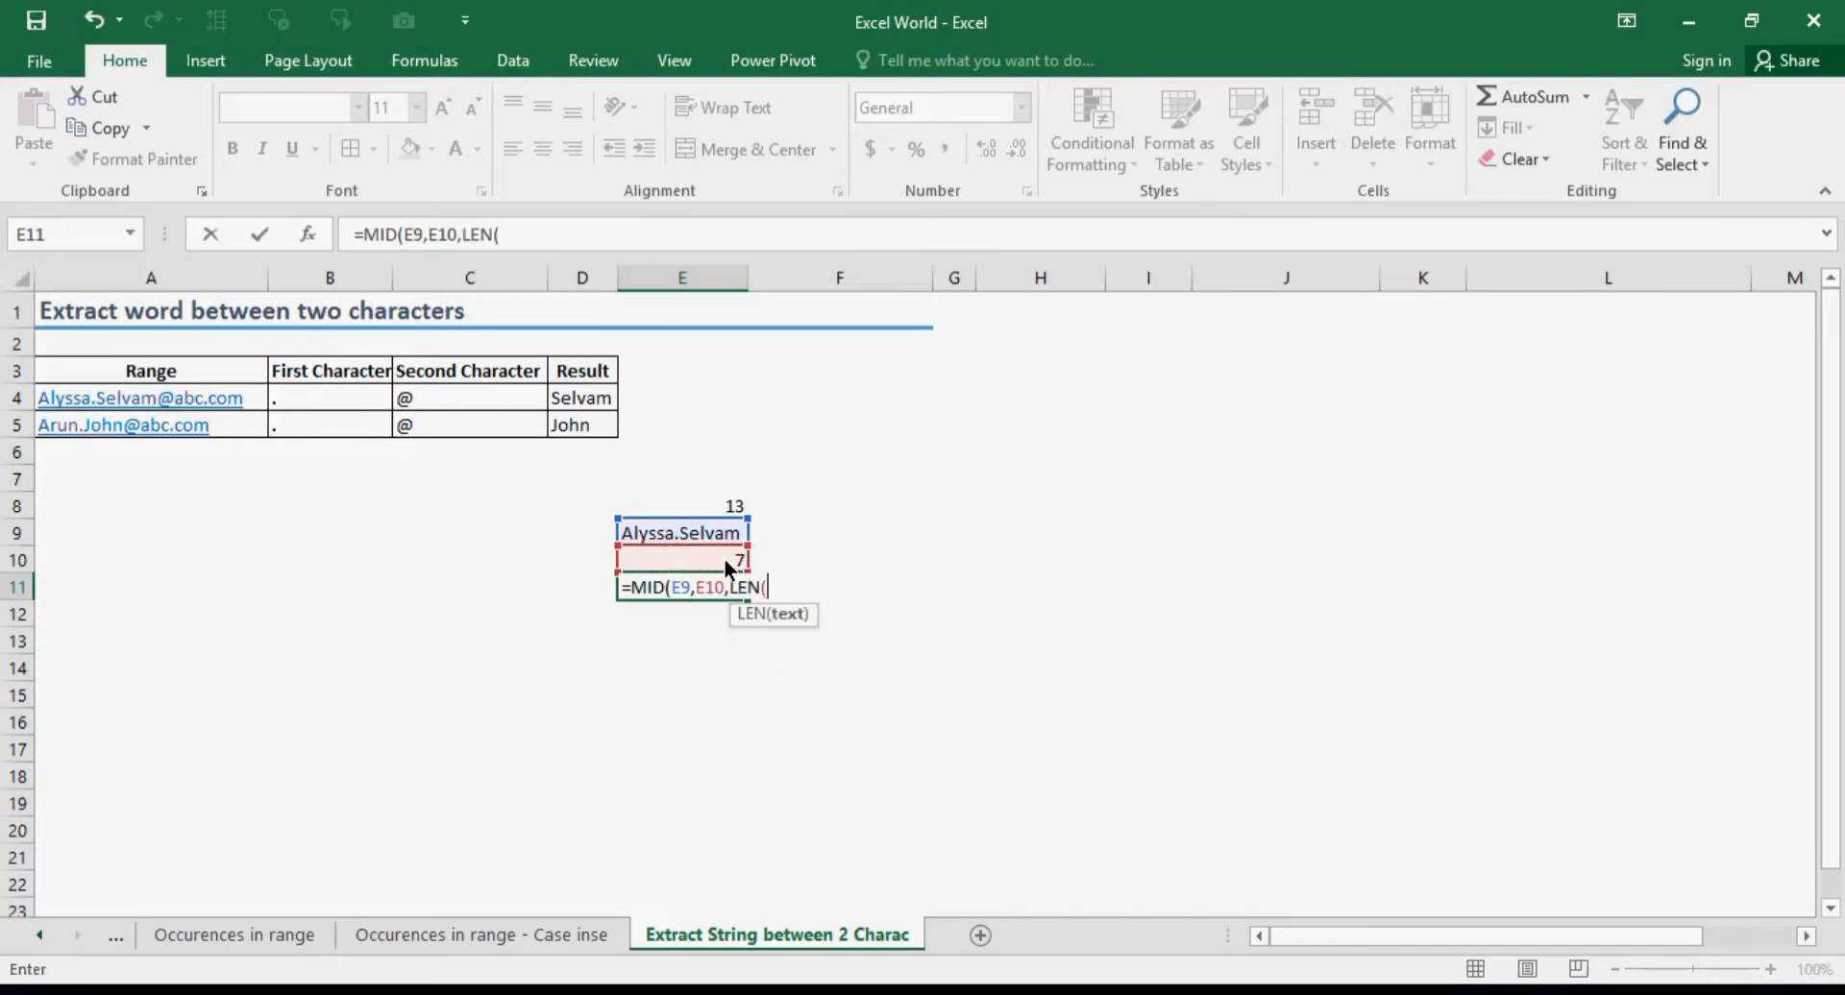
click(244, 402)
text())
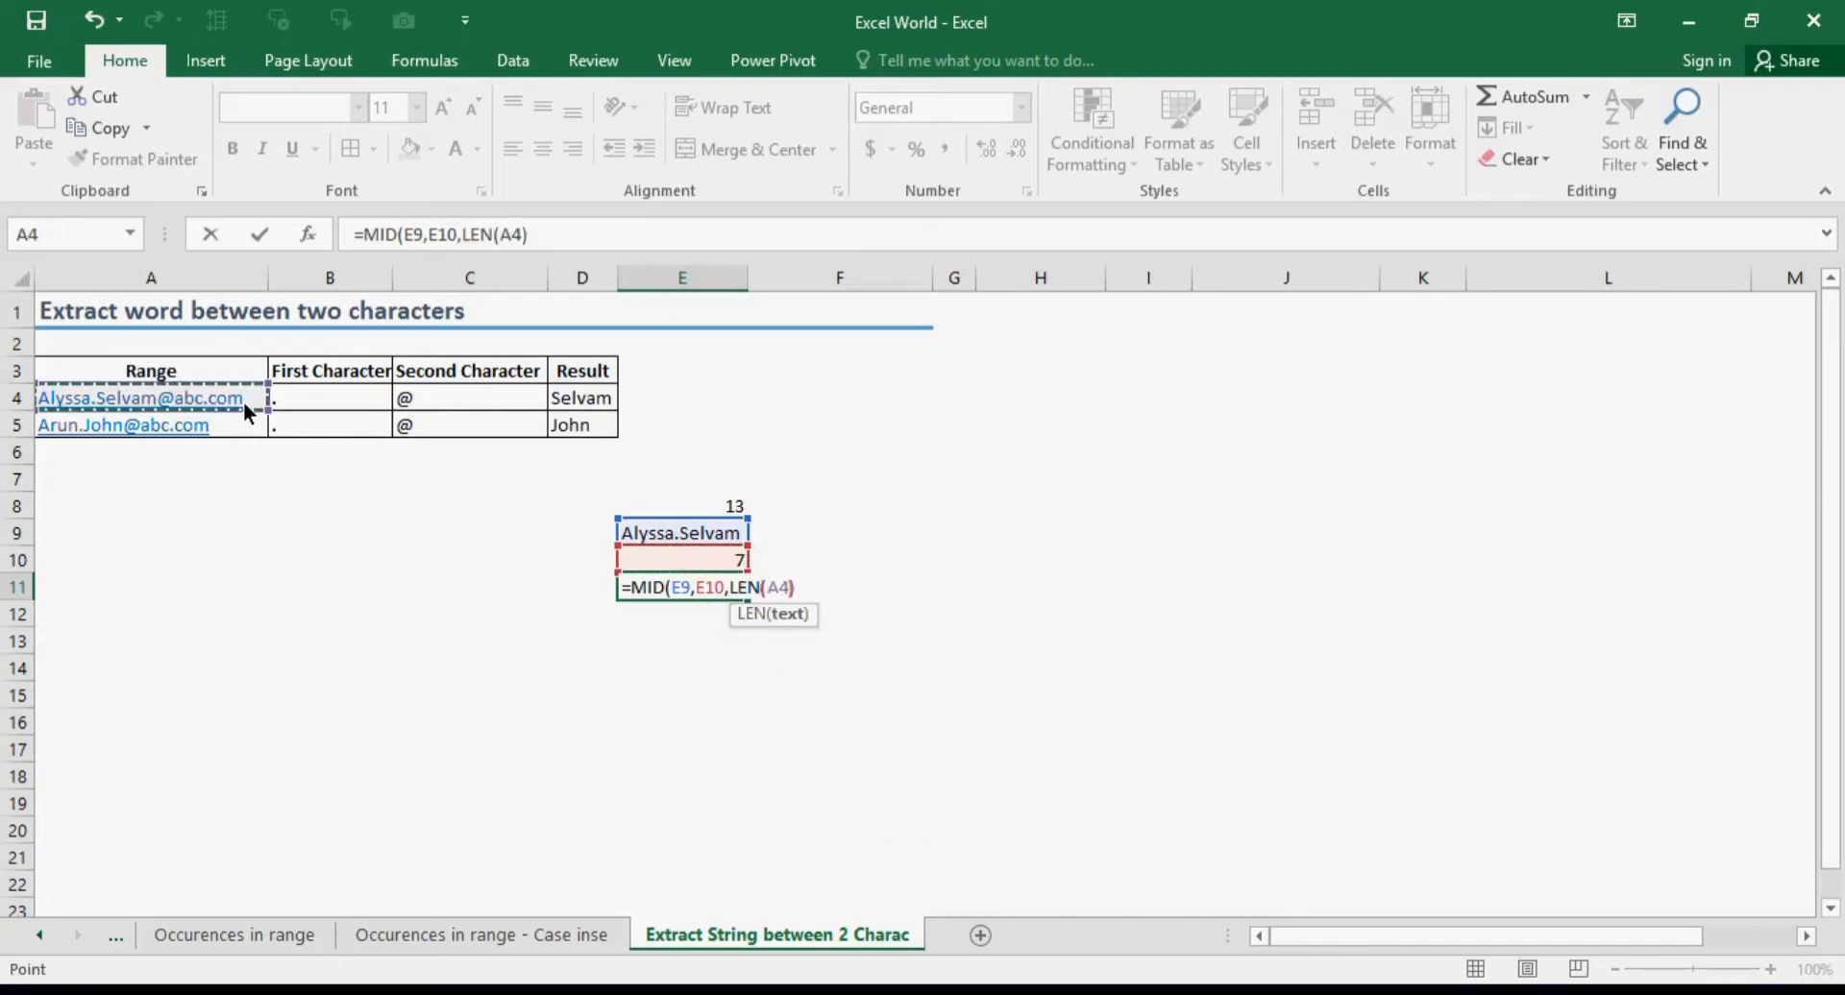
key(Return)
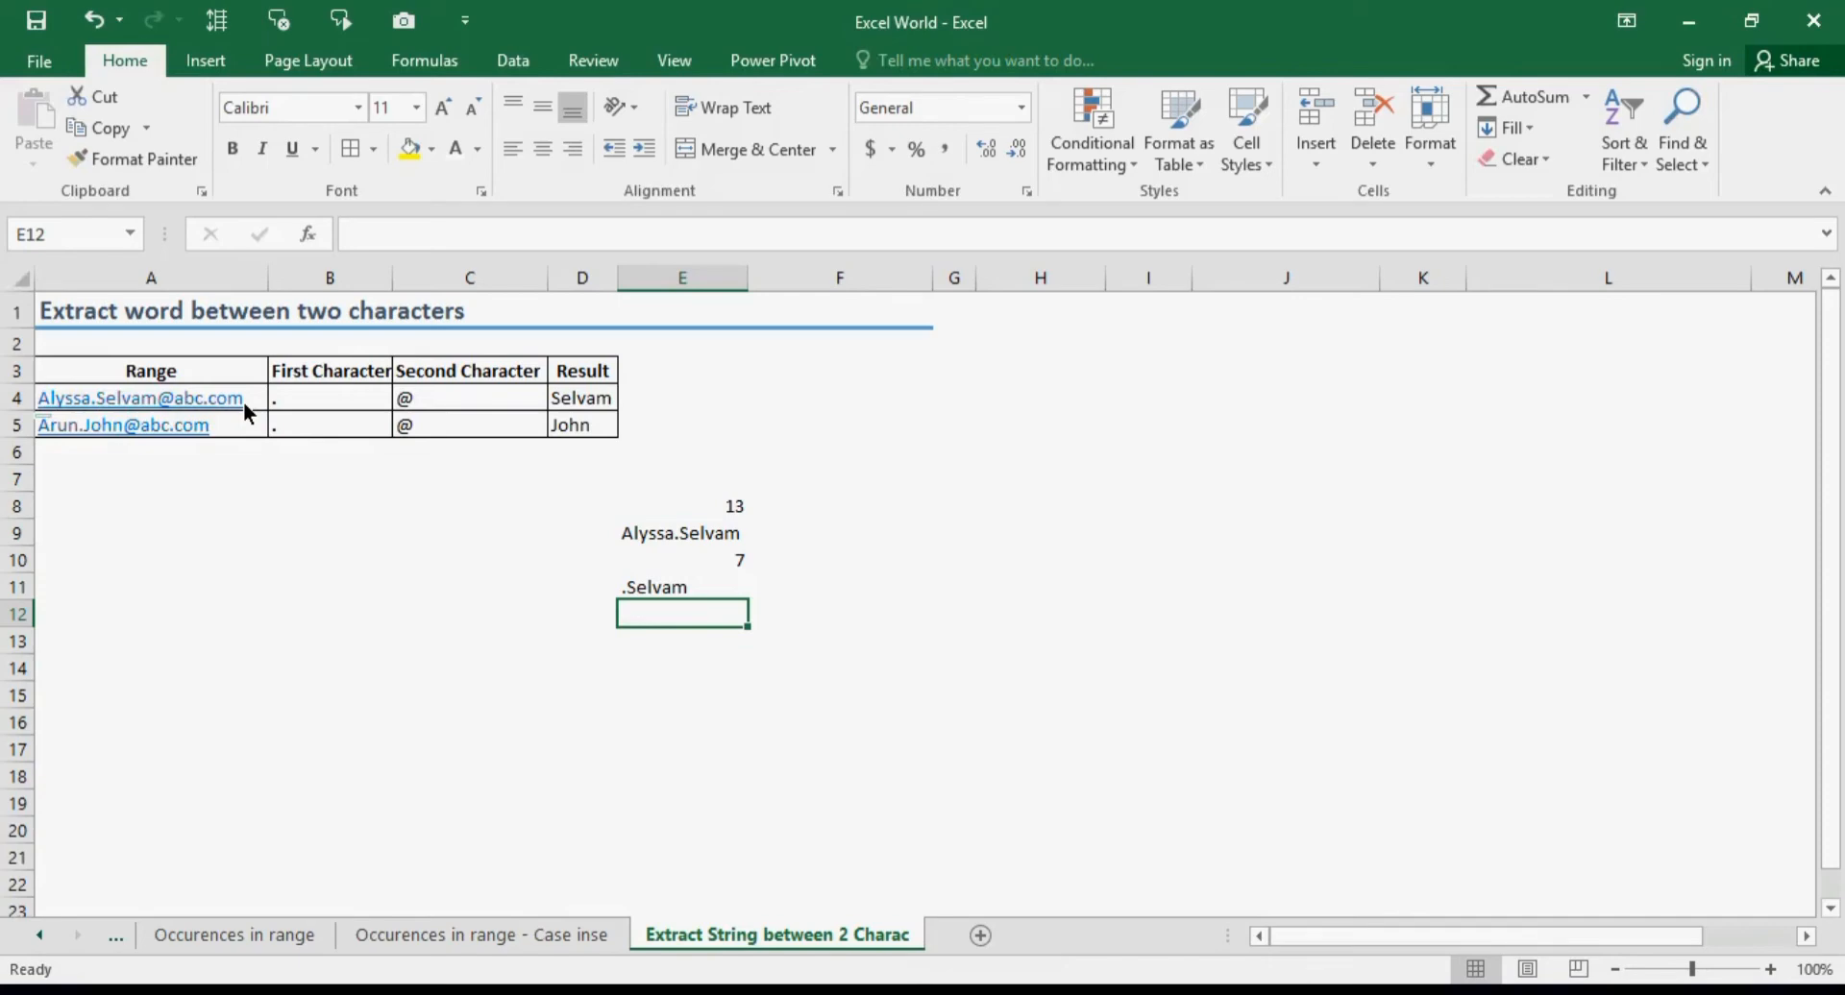
Step: Extend the formula in E10 to =FIND(B4,A4)+LEN(B4) so the extraction starts after the first character
click(738, 565)
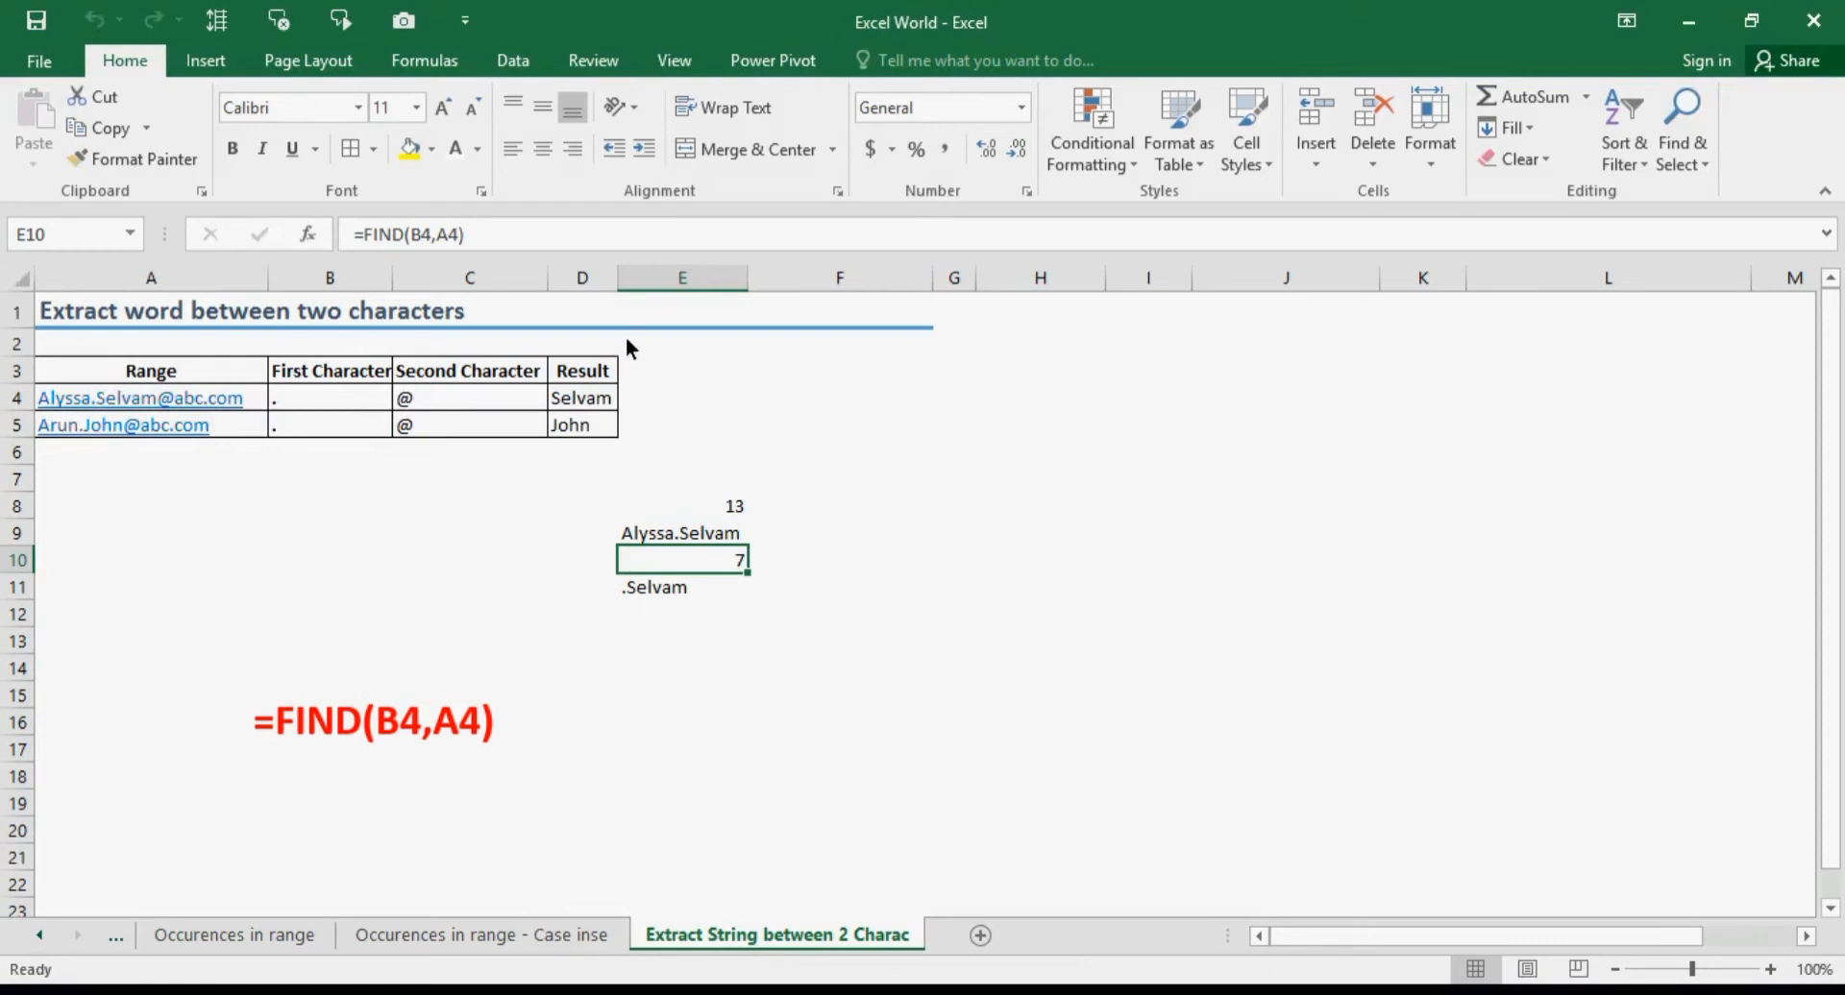
click(720, 499)
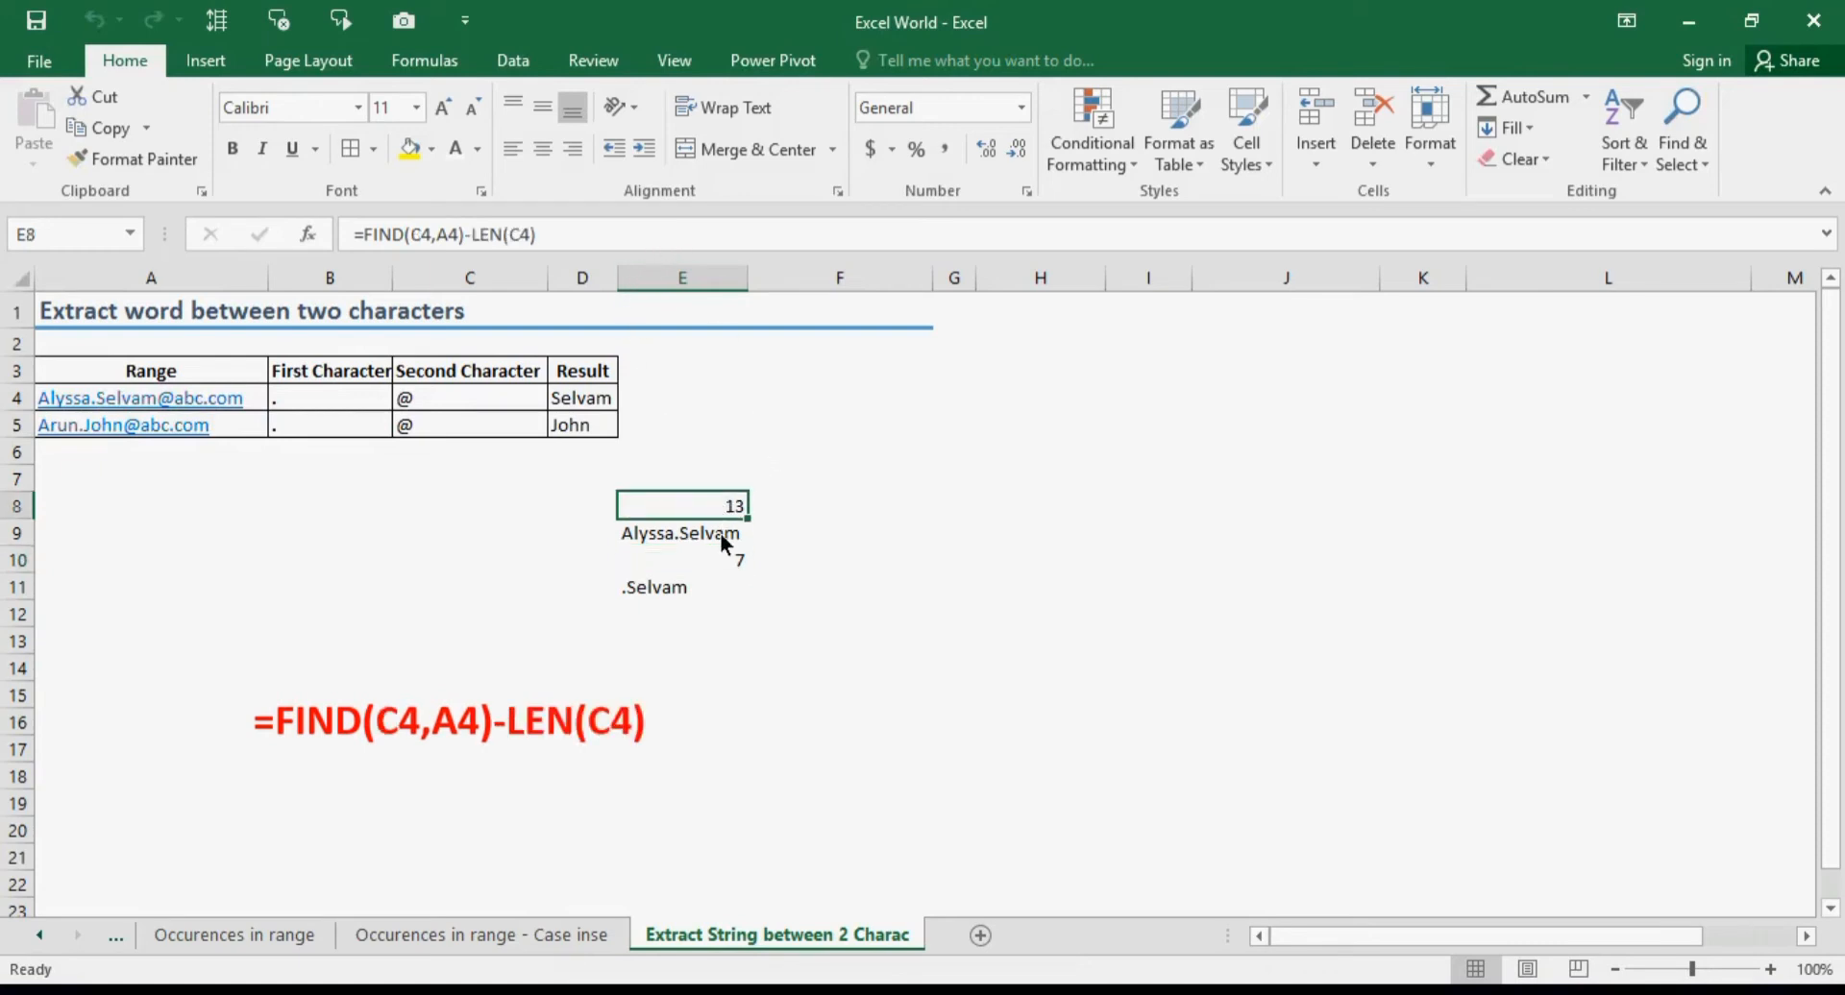
click(731, 562)
click(609, 238)
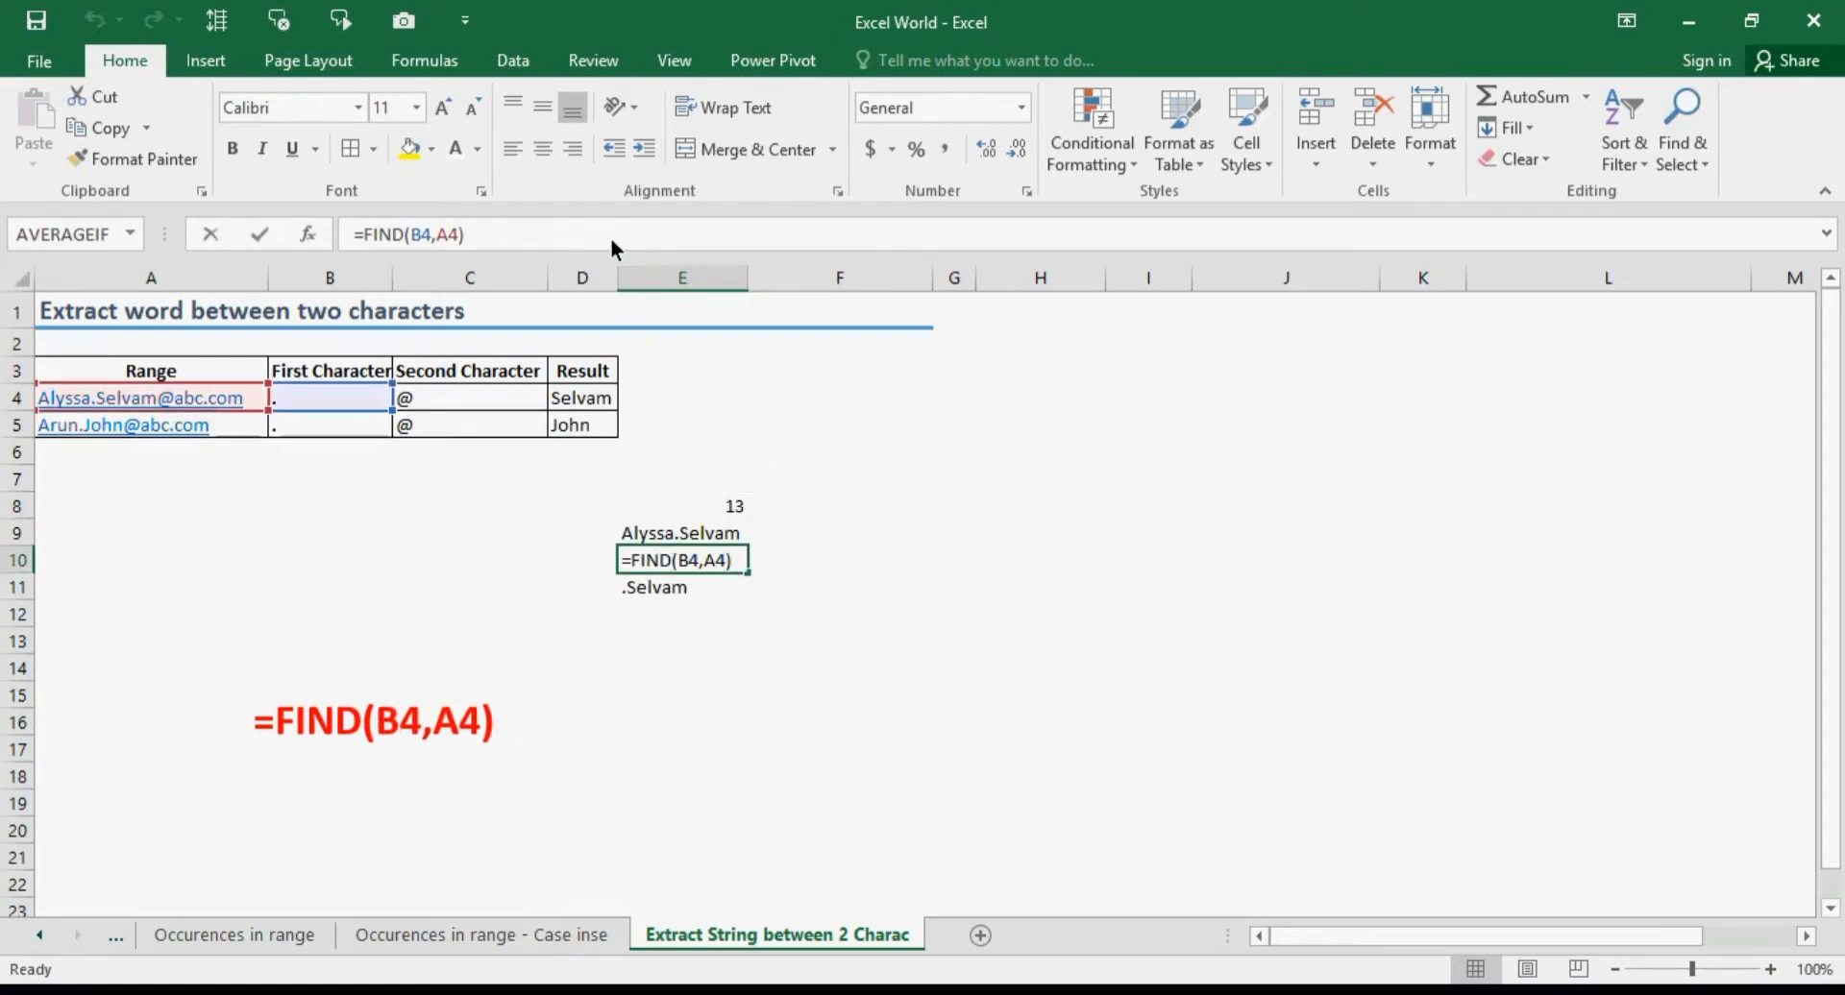
text(+LEN()
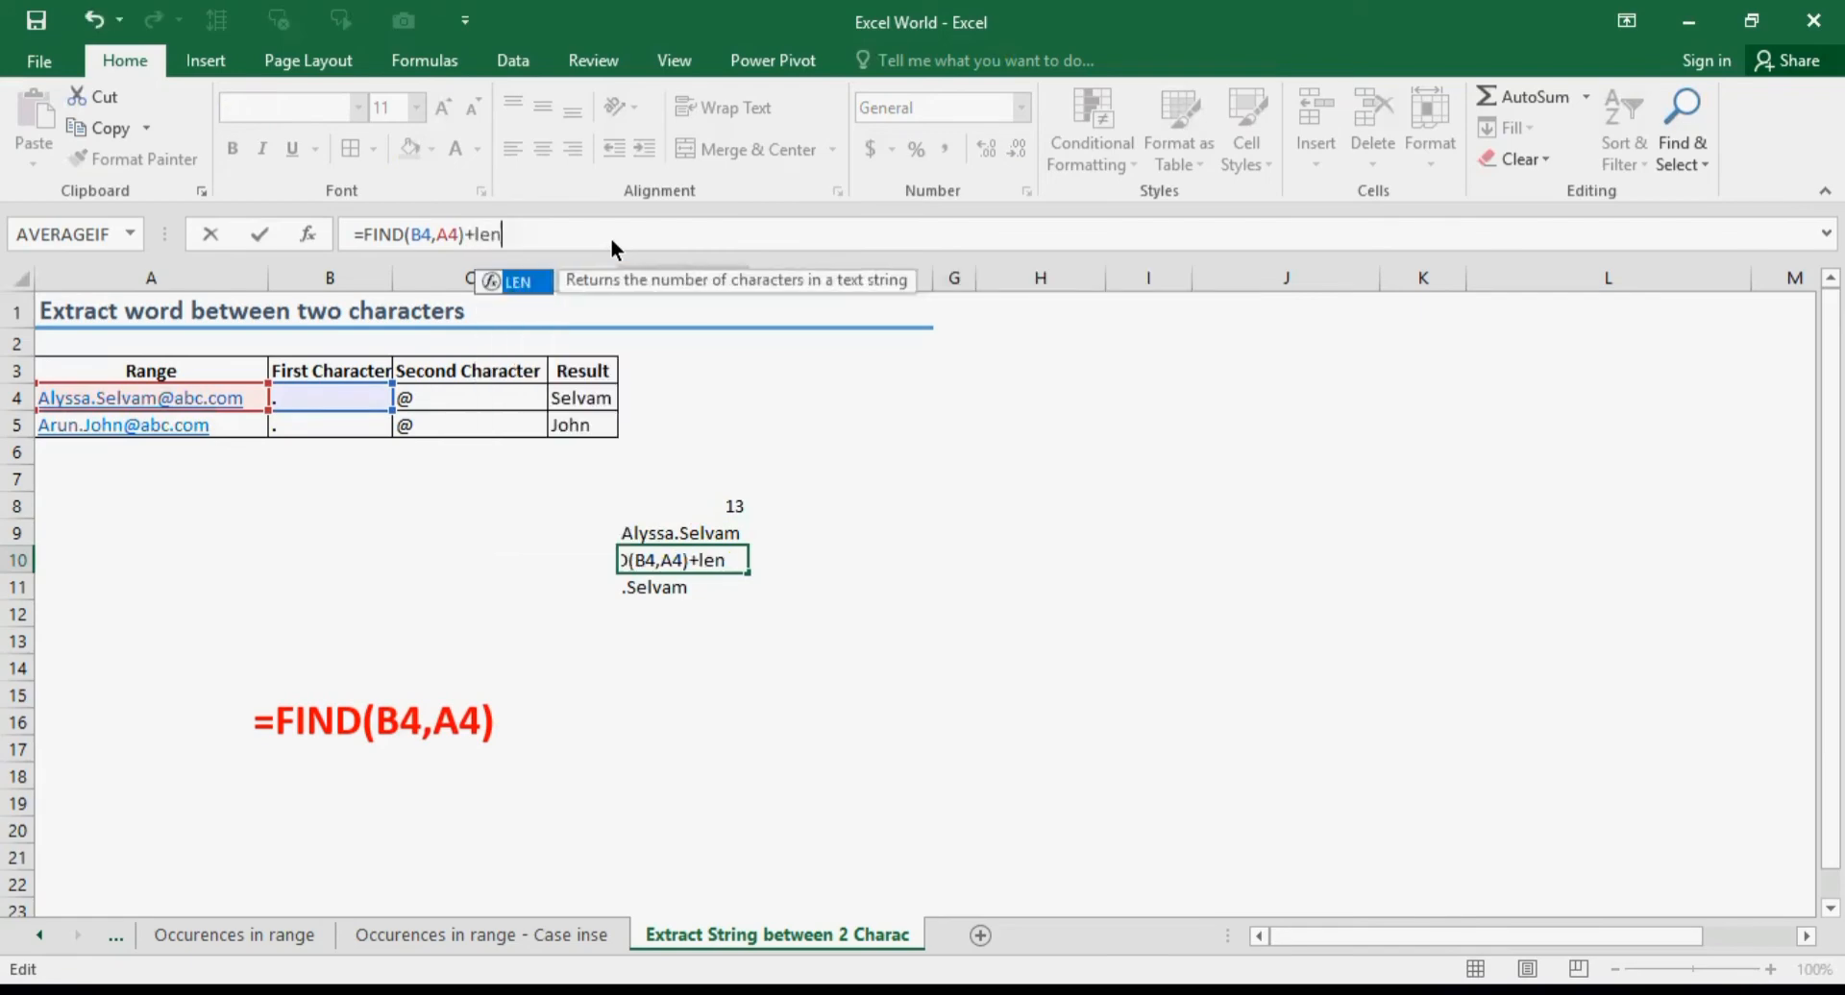
click(332, 400)
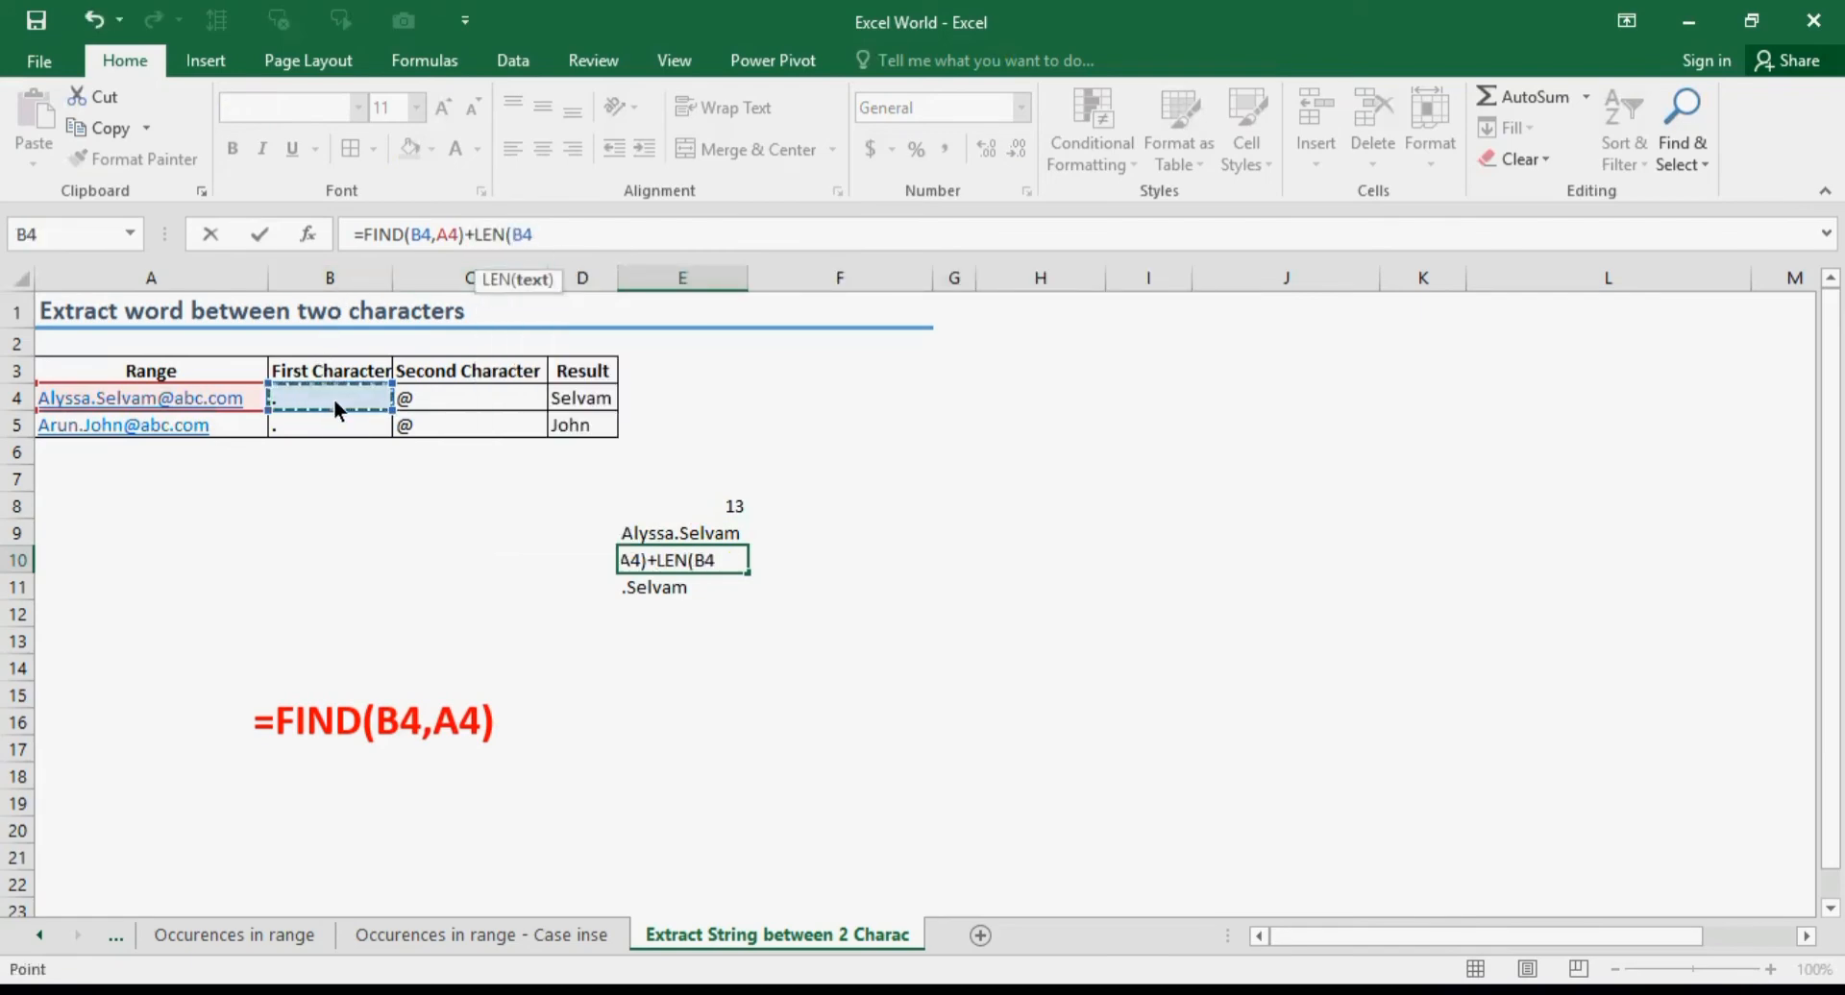
text())
key(Return)
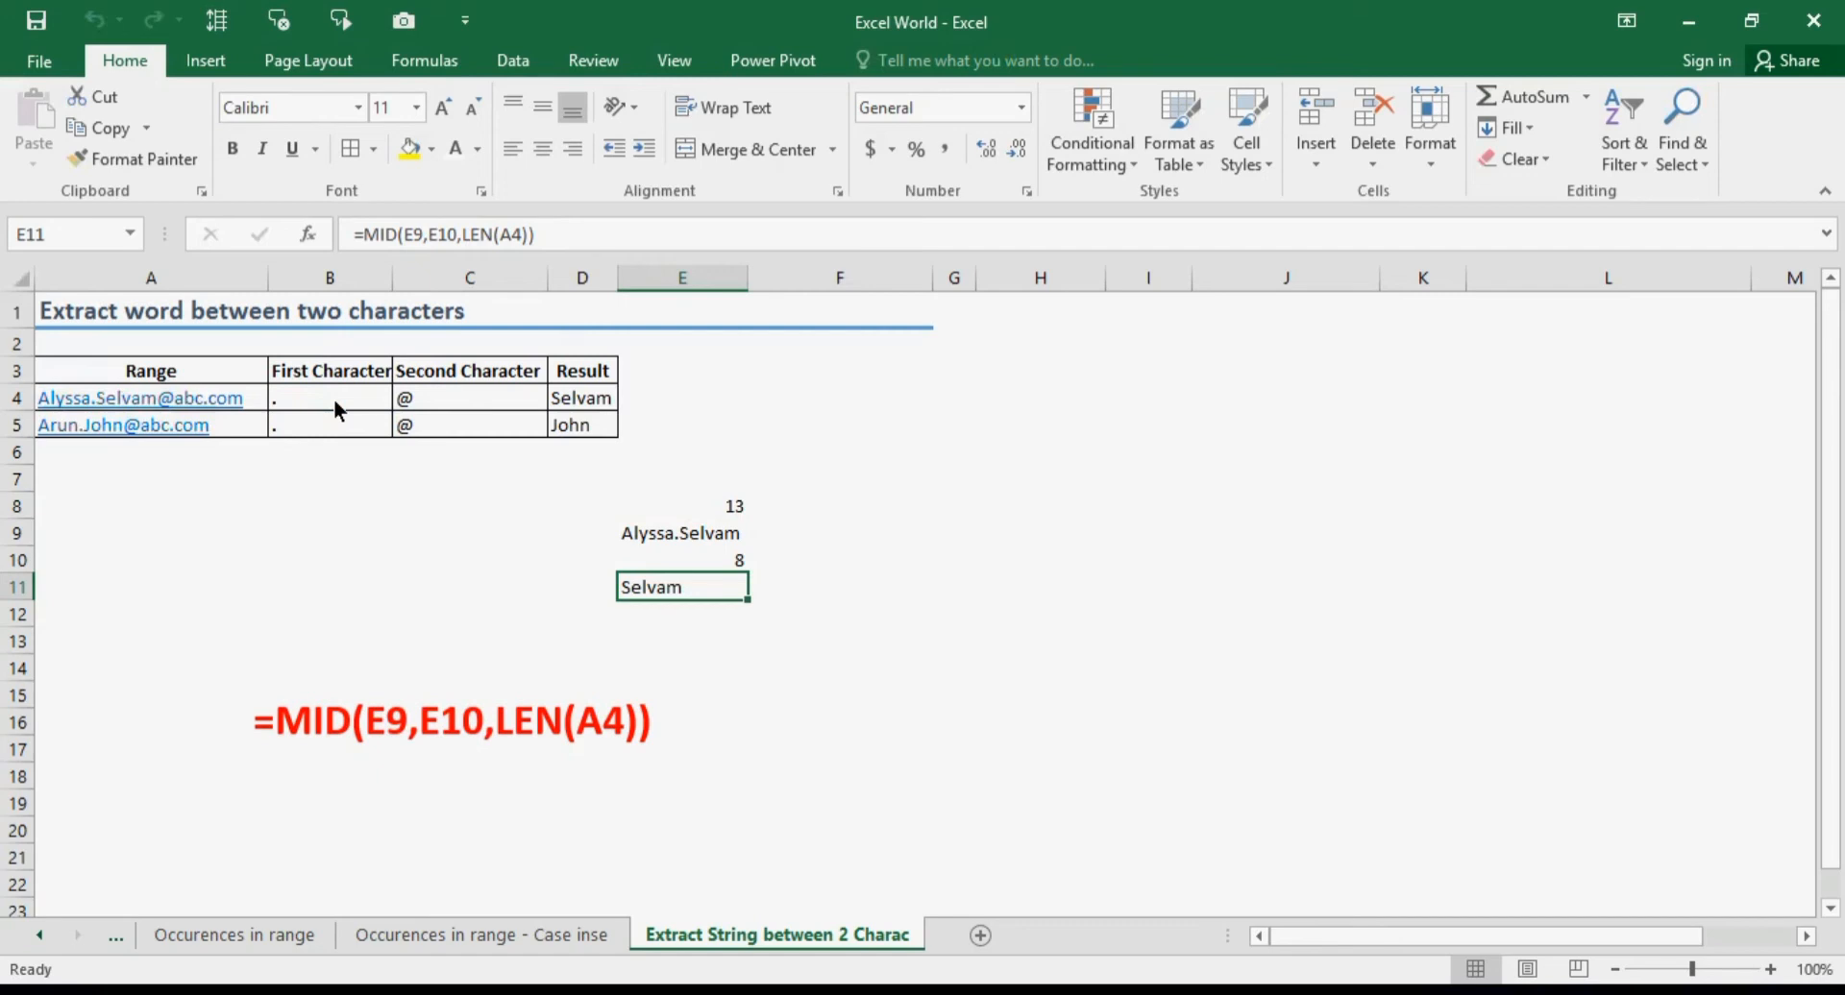
Step: Begin a combined formula in cell E12 with =MID(LEFT(A4, using the first e-mail address as the source text
key(Down)
text(=)
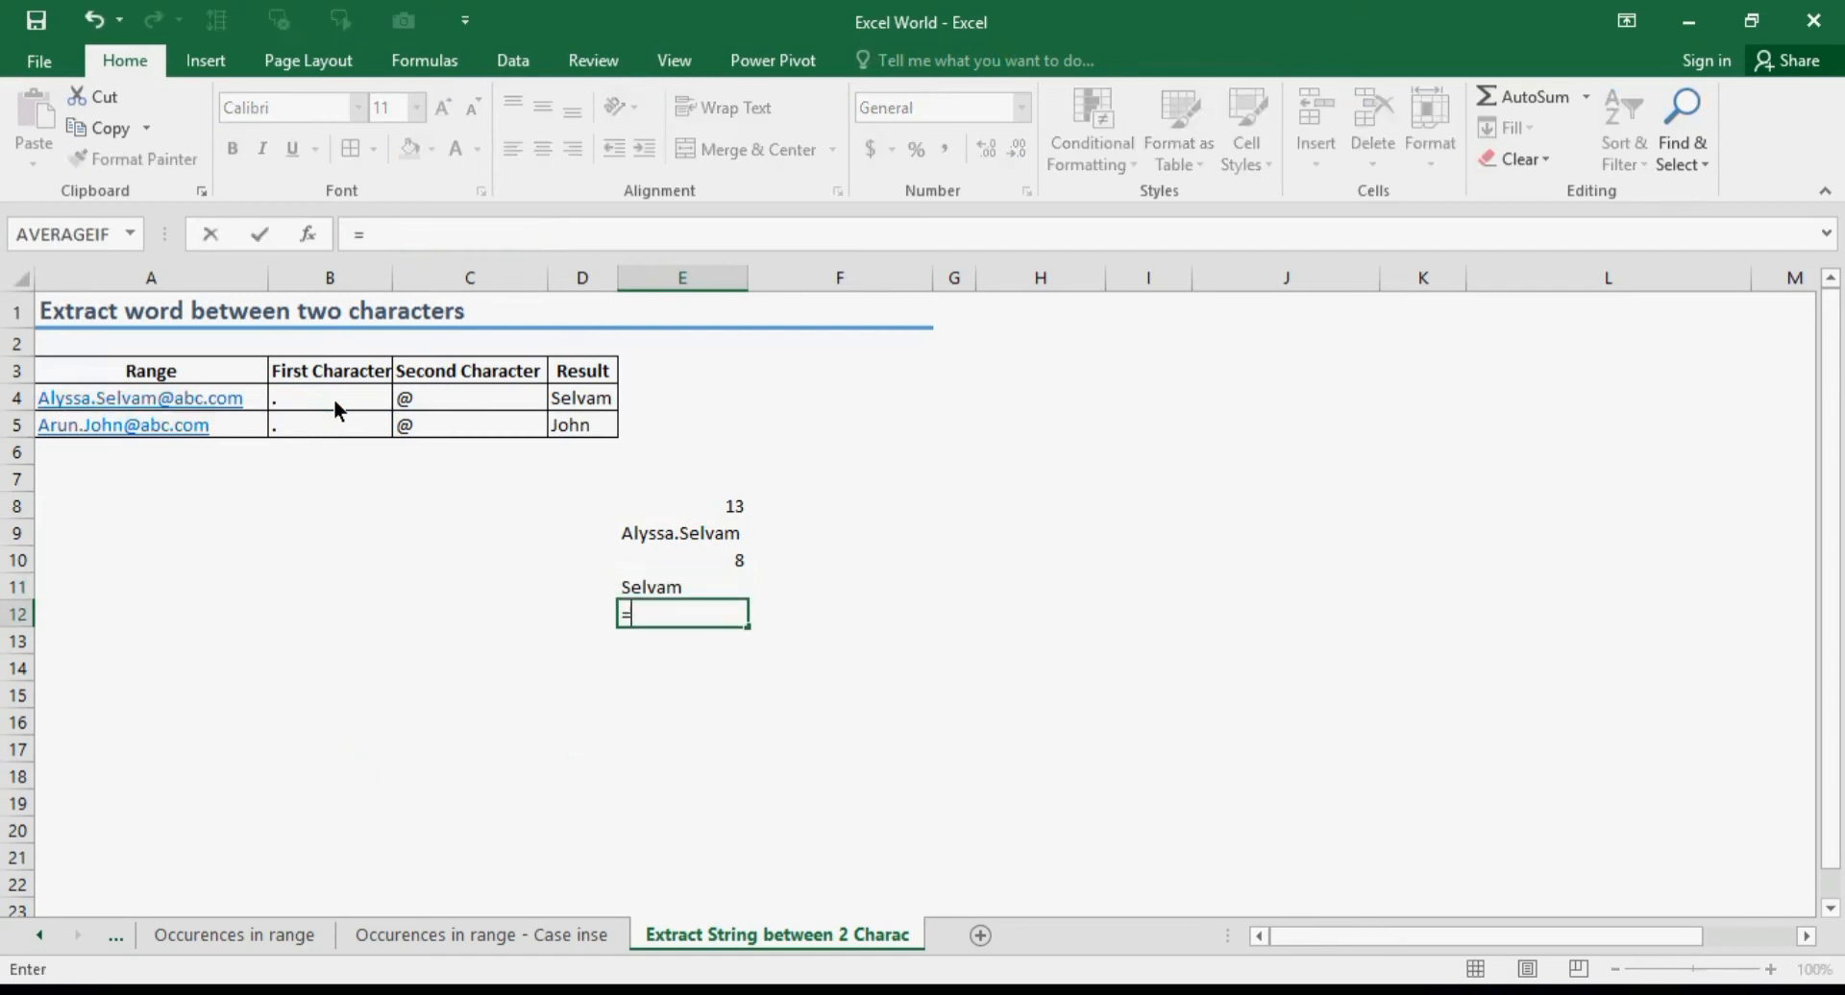
text(mid)
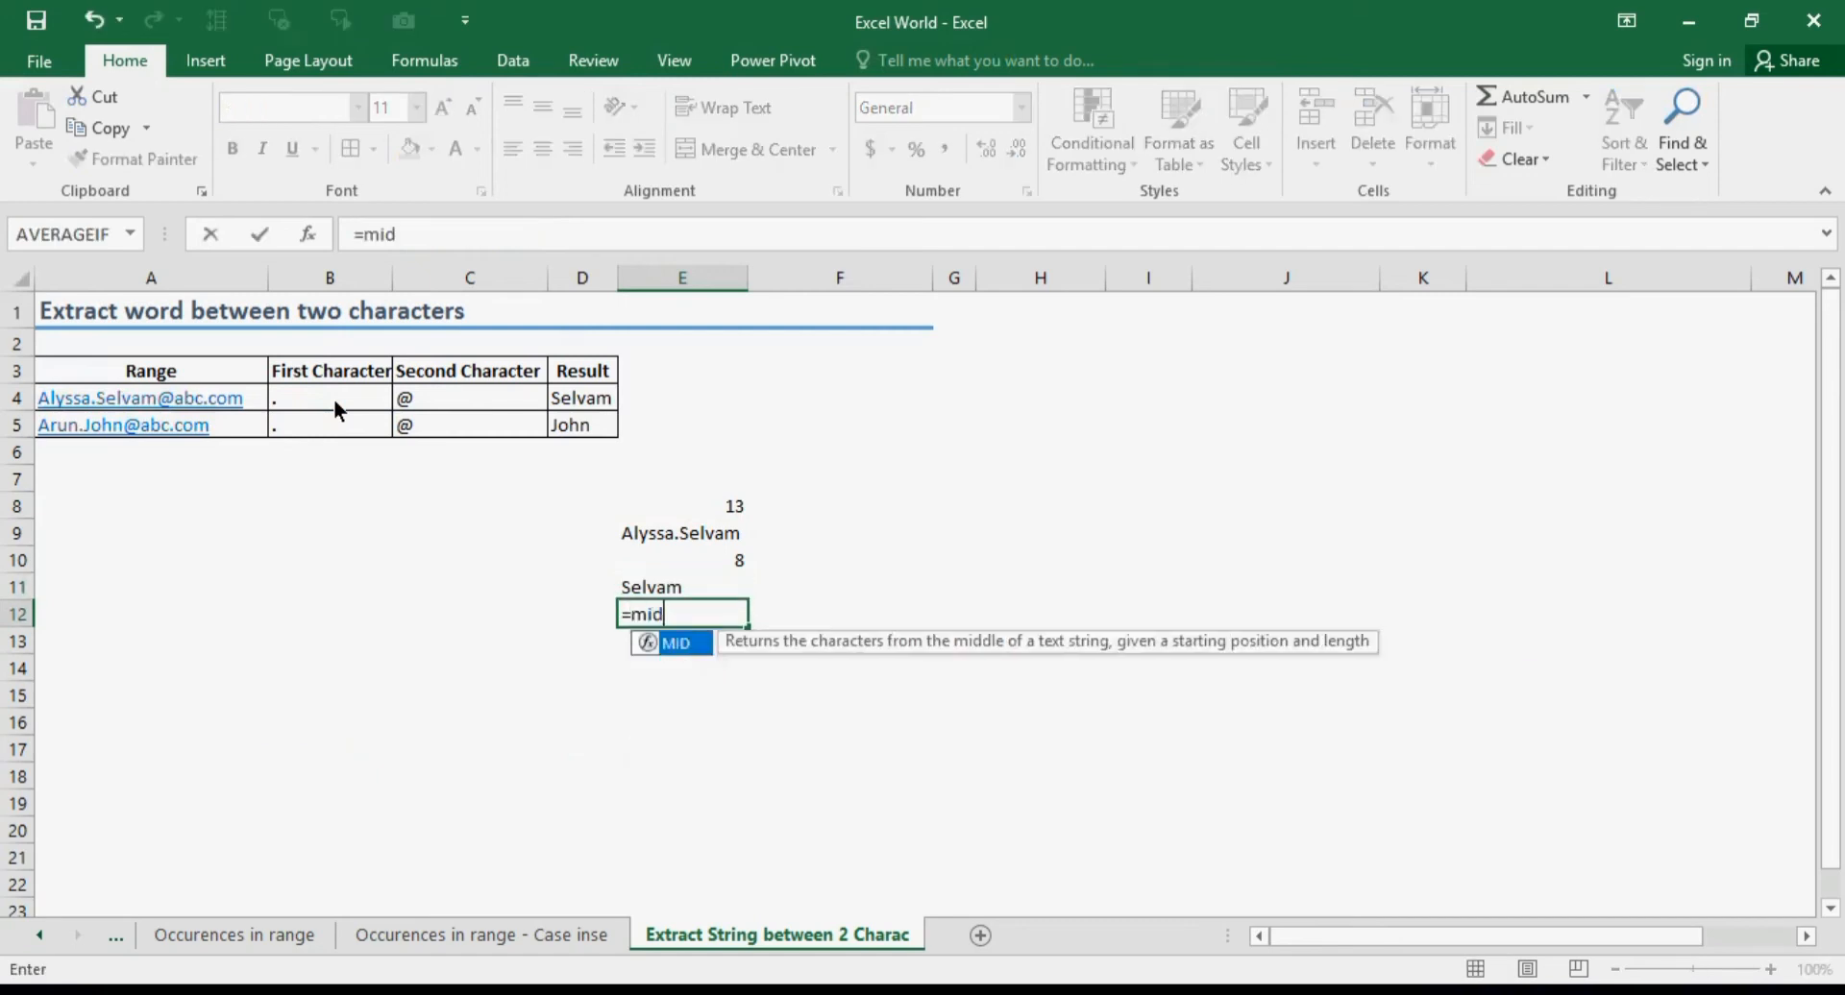
key(Tab)
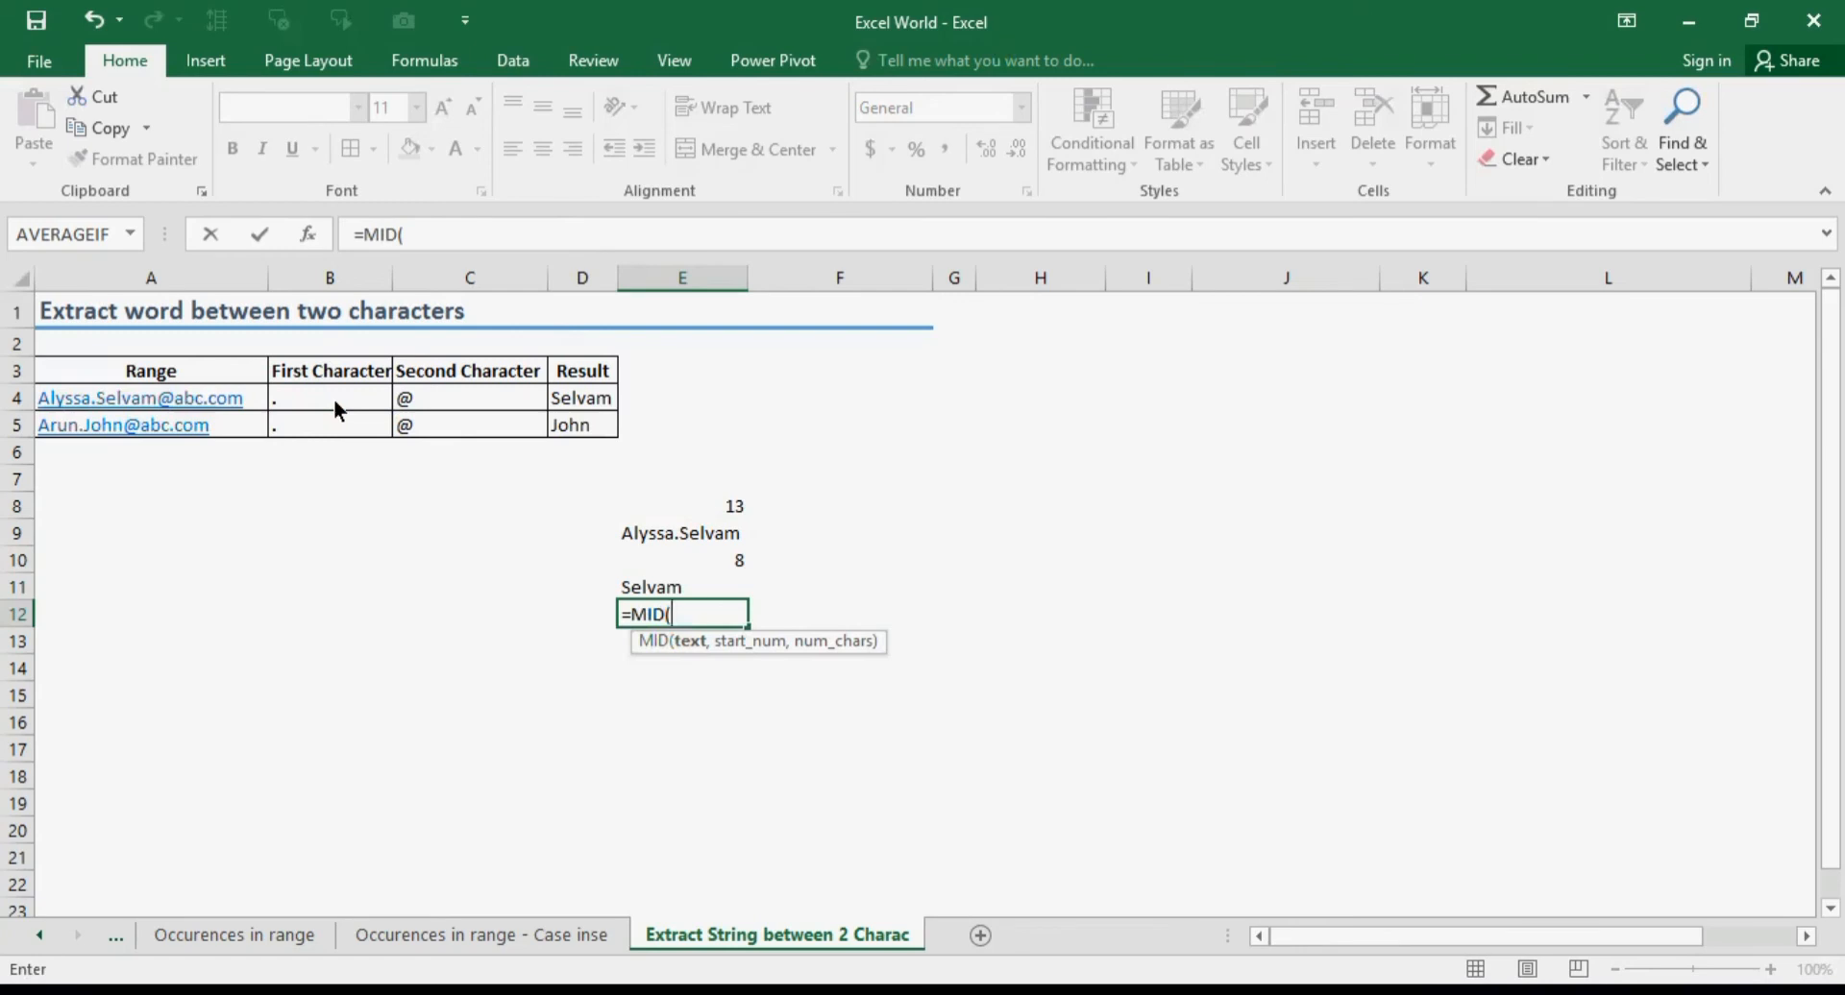
text(left)
key(Tab)
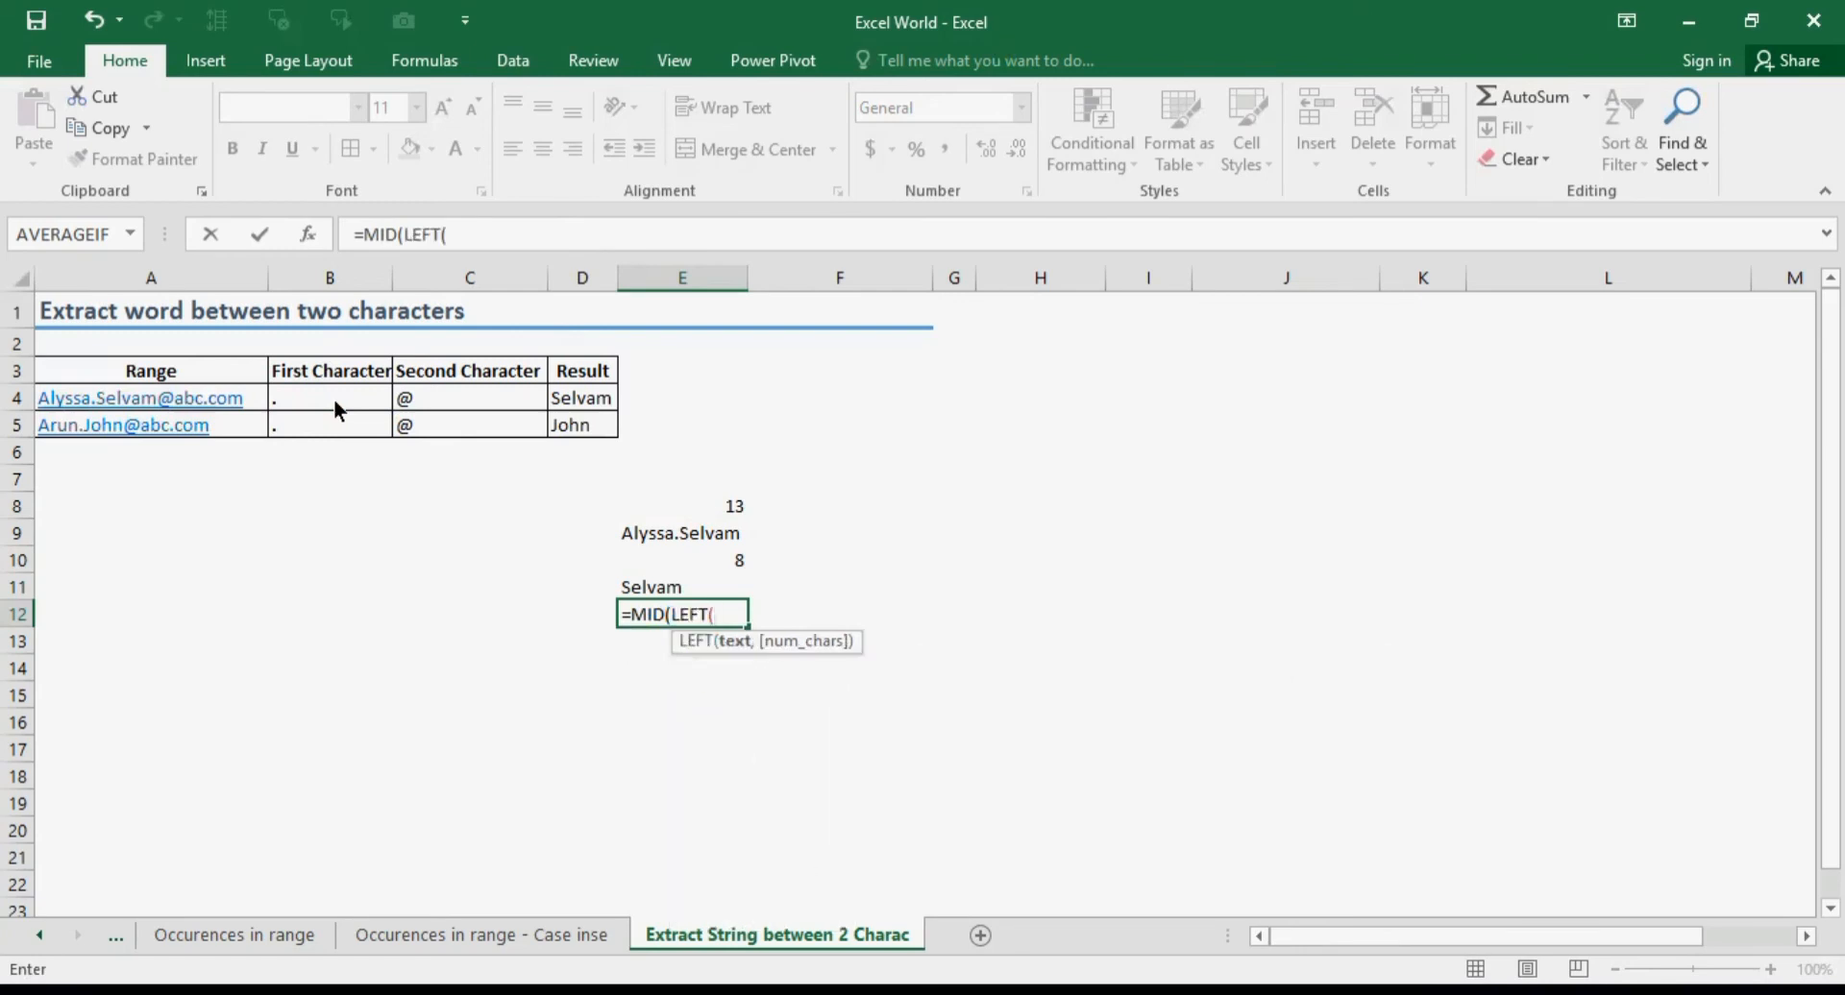
click(238, 396)
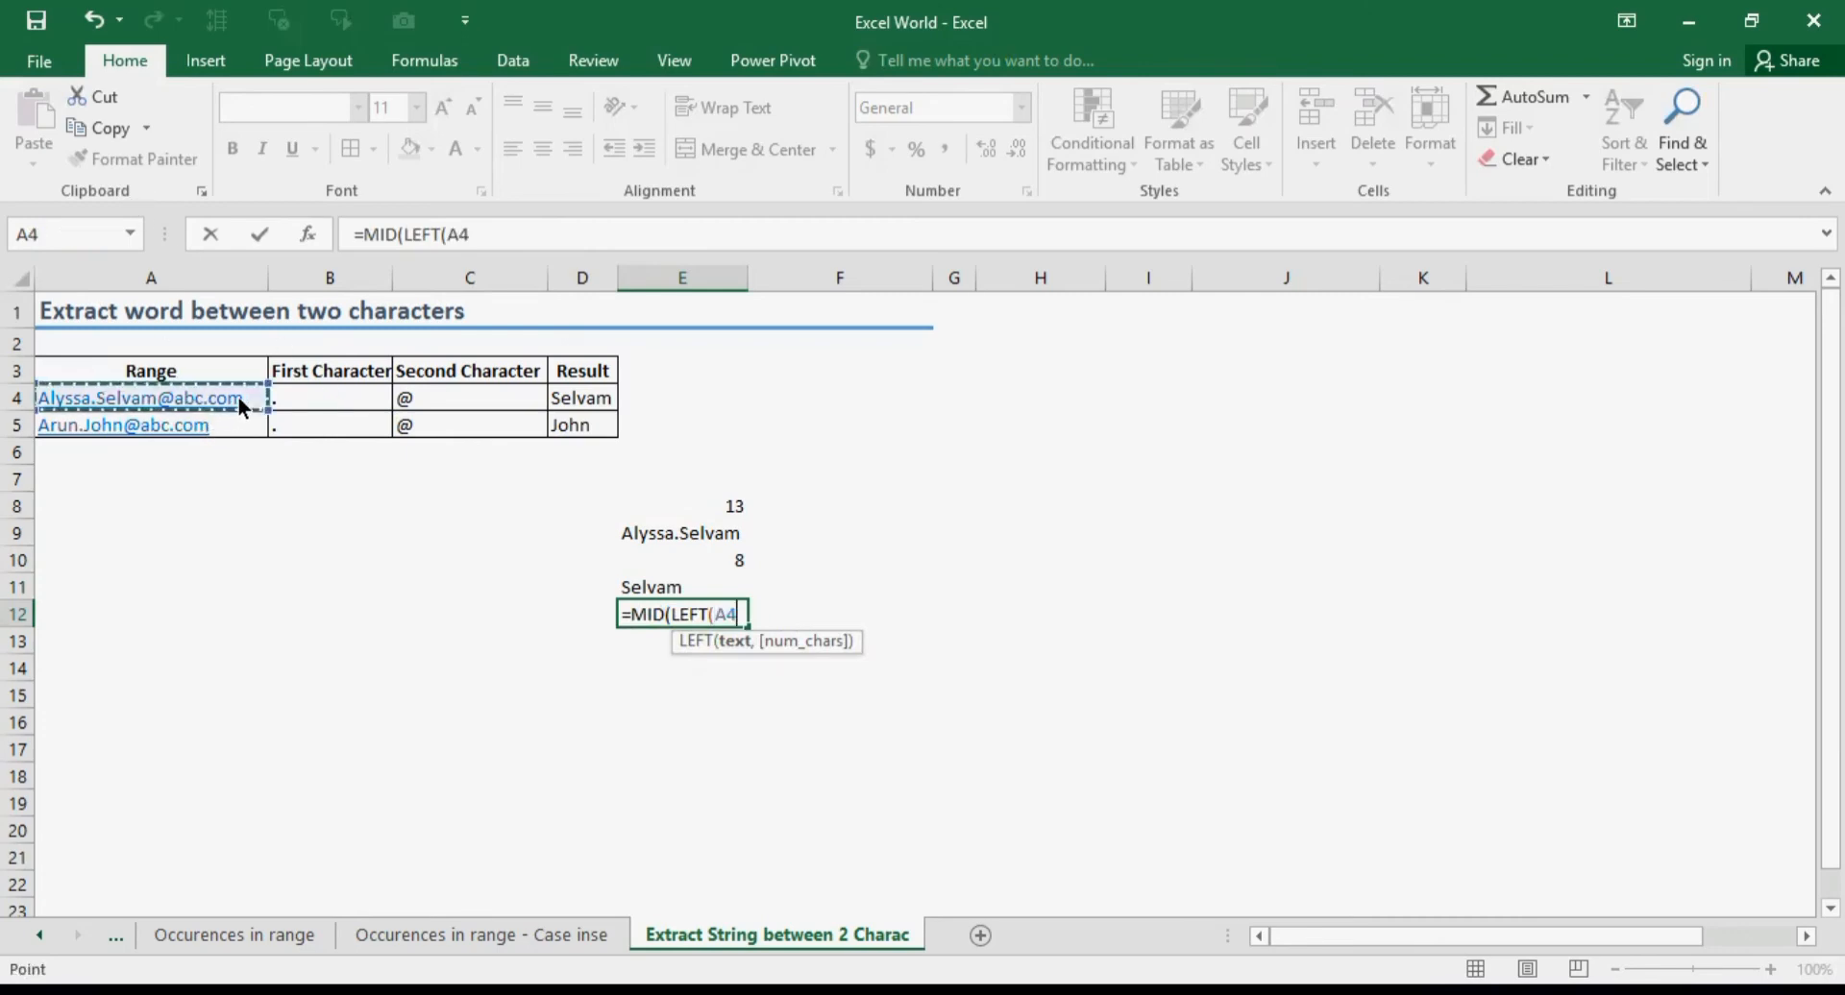
text(,)
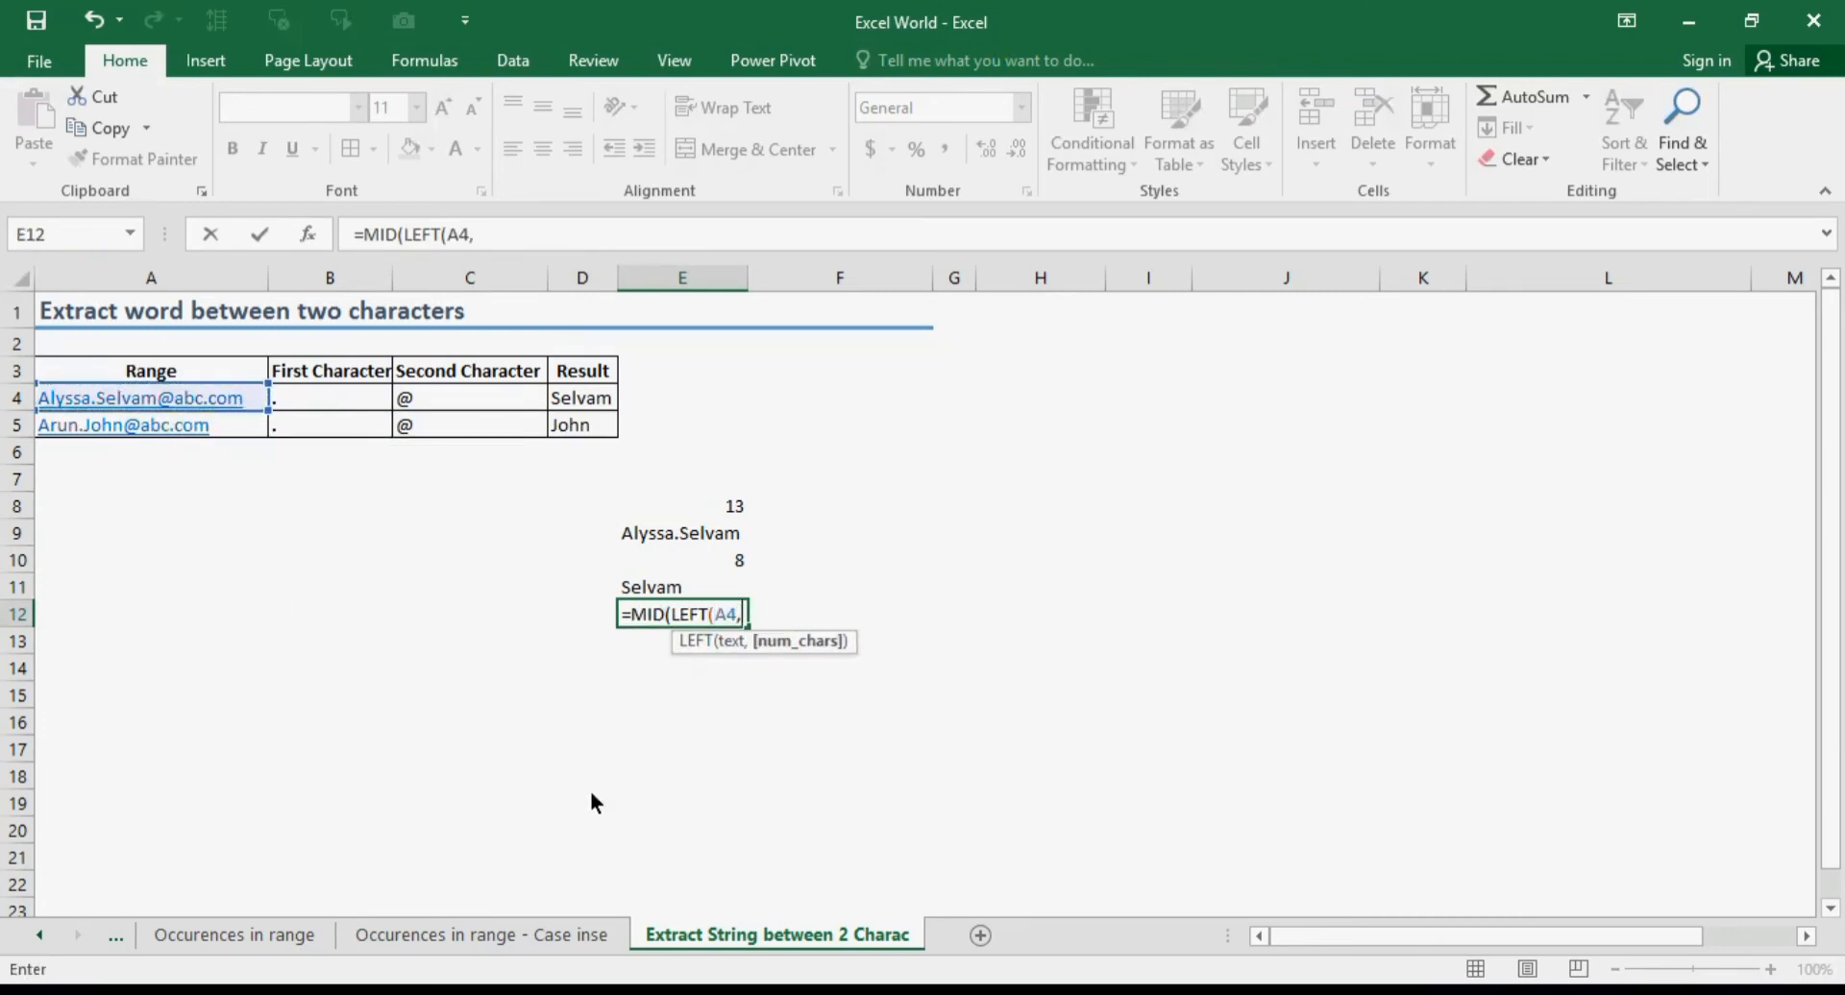
Step: Complete the nested LEFT in E12 with FIND(C4,A4)-LEN(C4)) as its number of characters
text(find)
key(Tab)
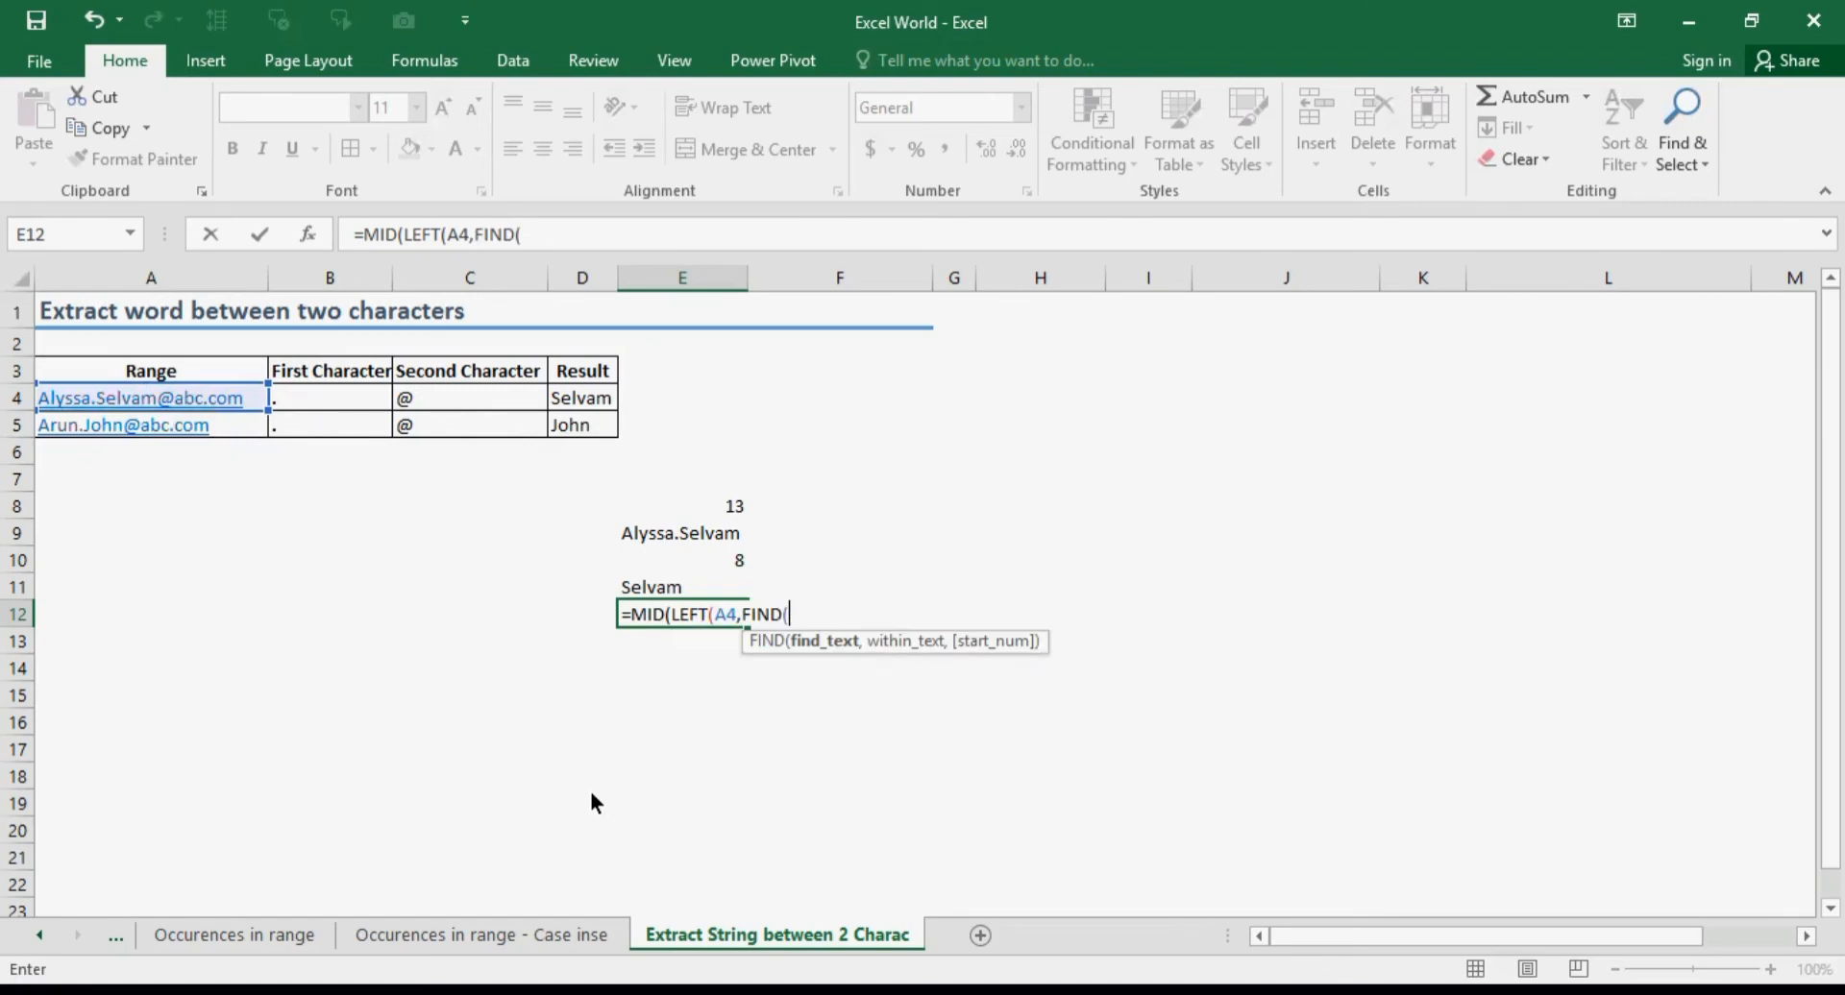
click(479, 406)
text(,)
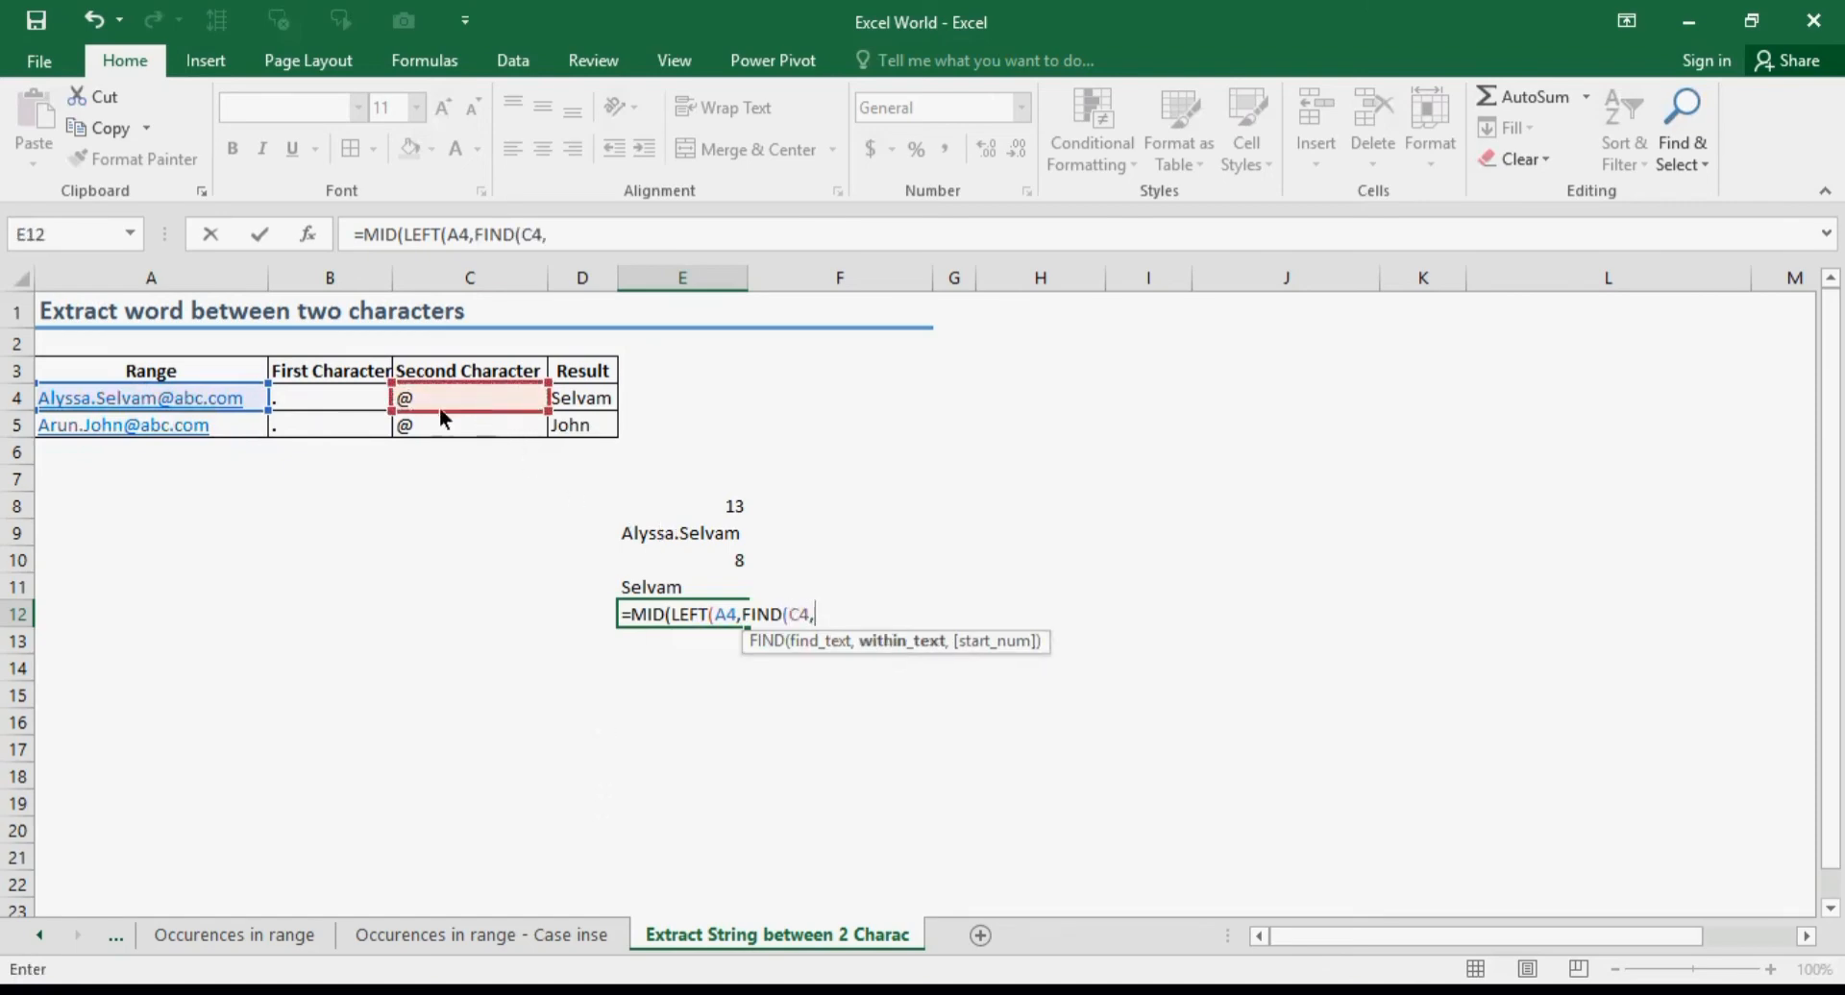
click(239, 402)
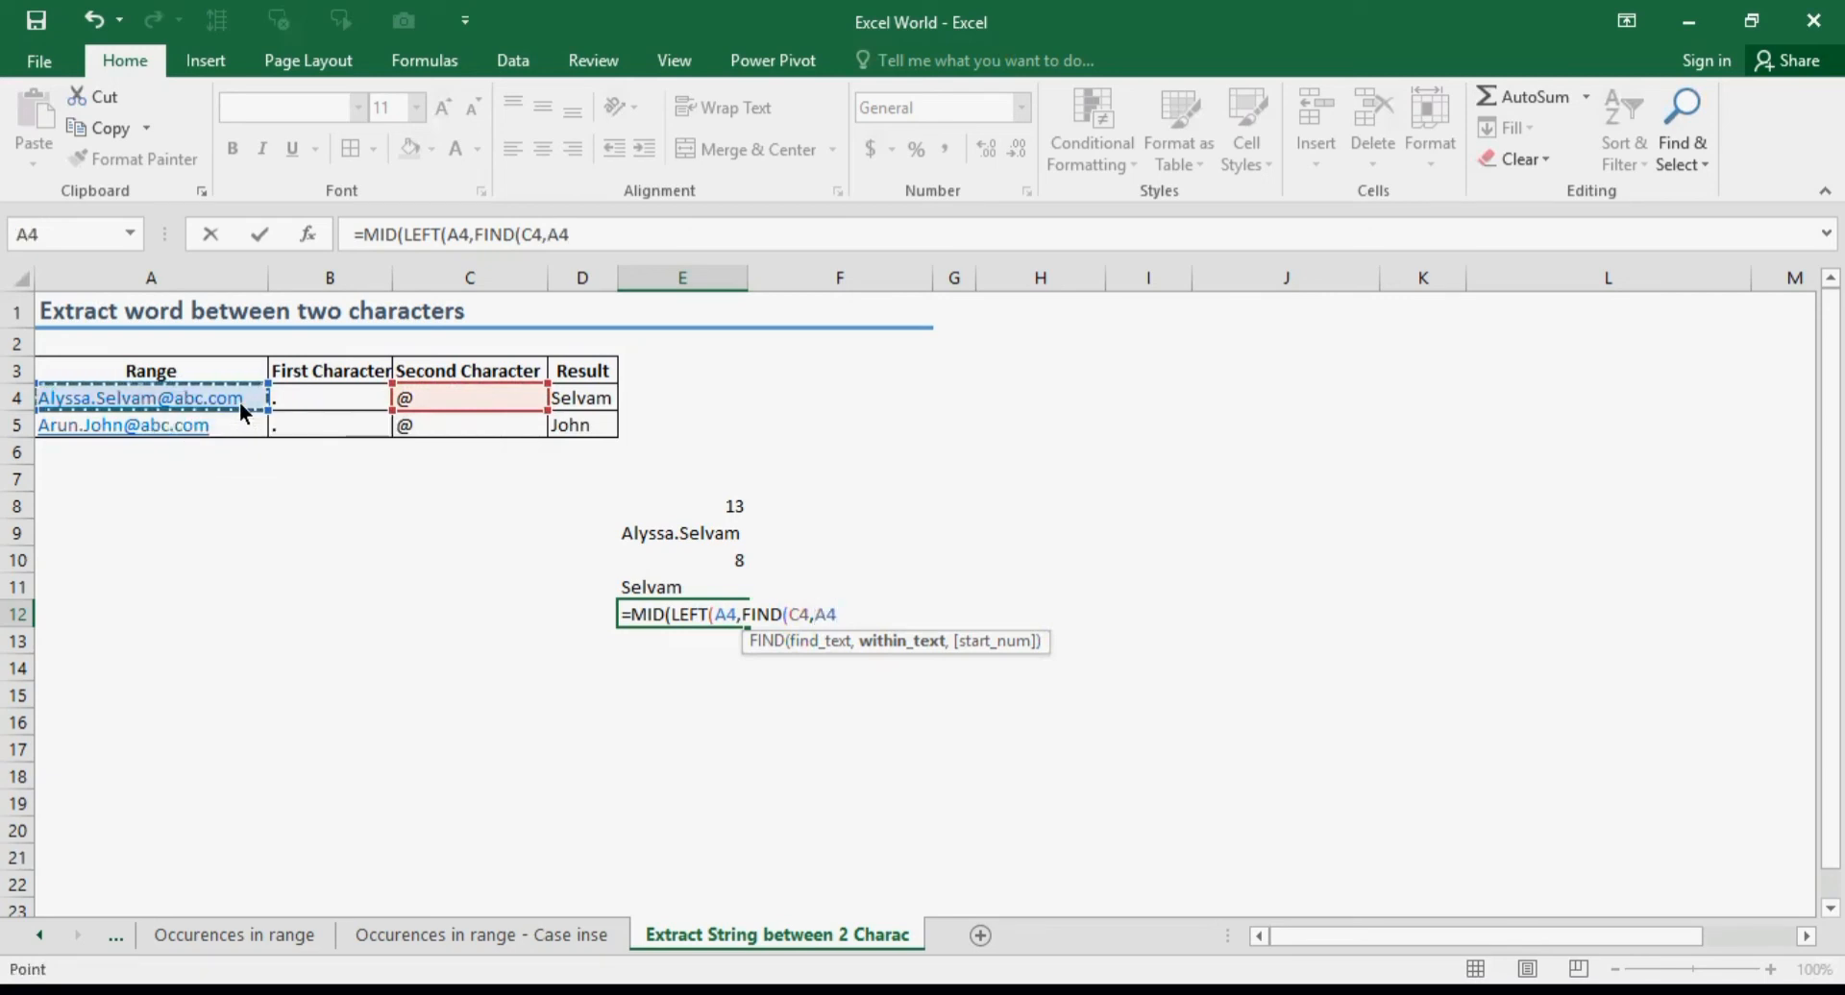
text()-1)
key(BackSpace)
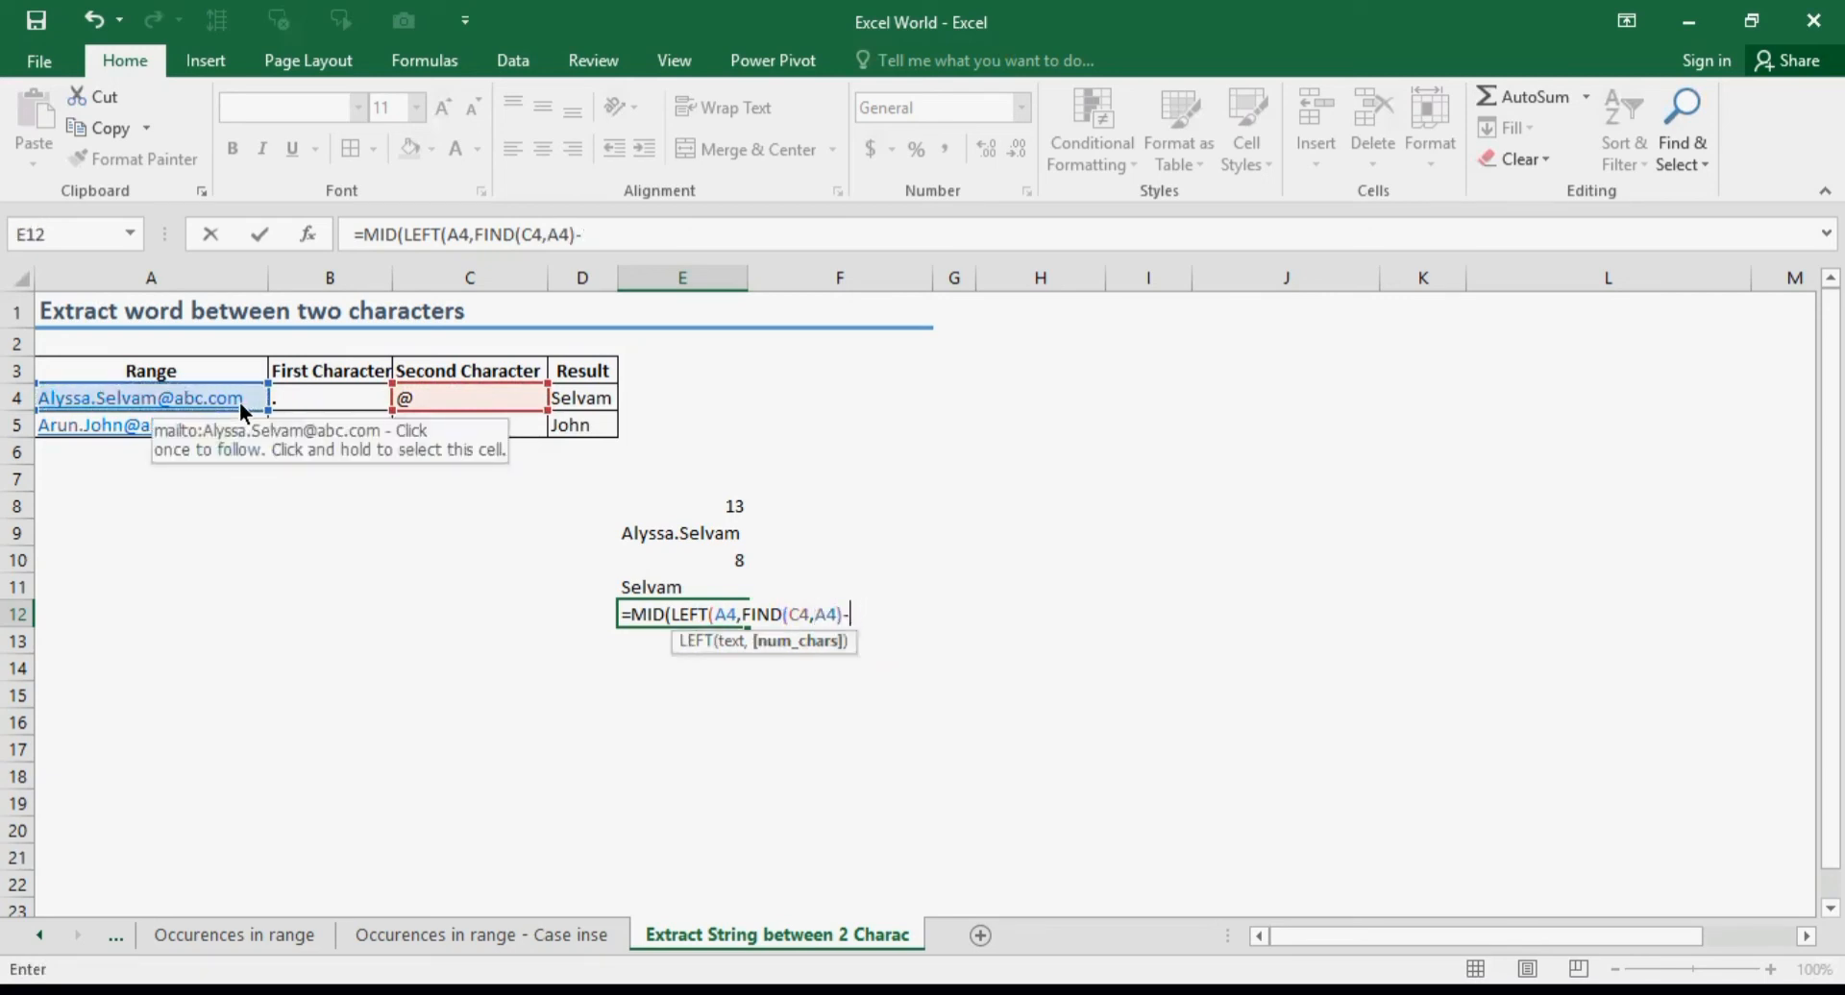
text(len)
key(Tab)
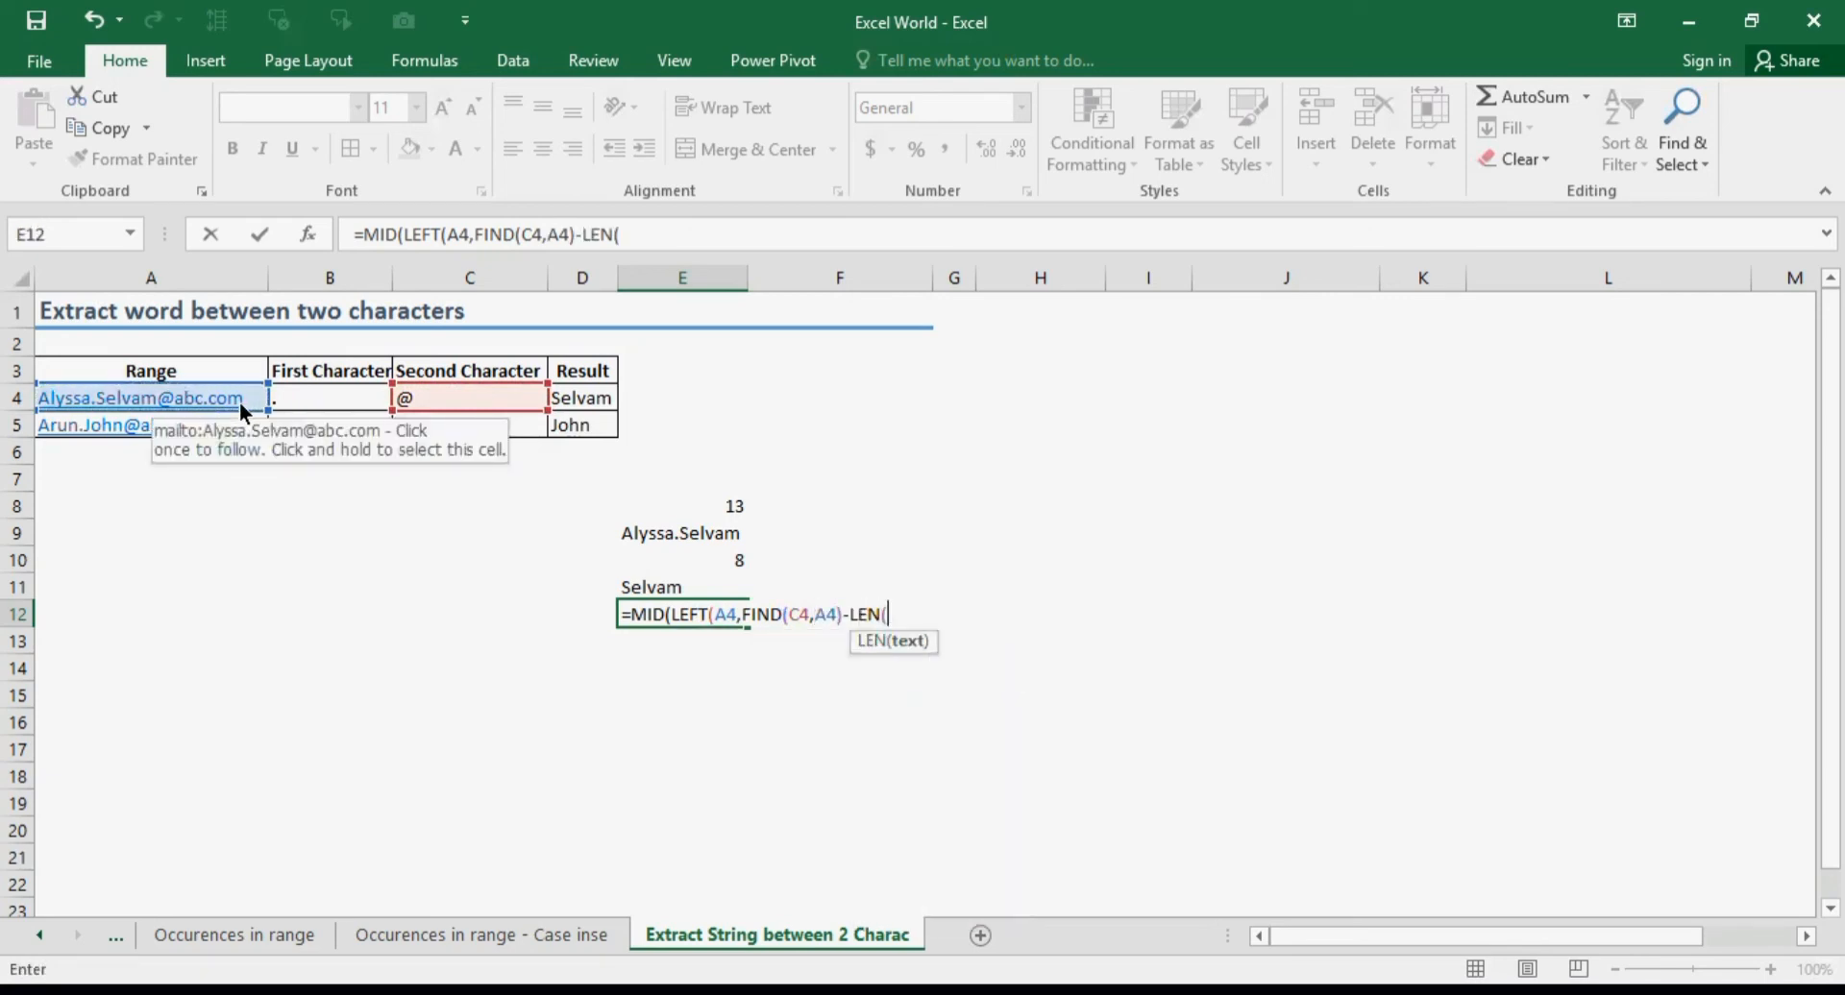
click(432, 400)
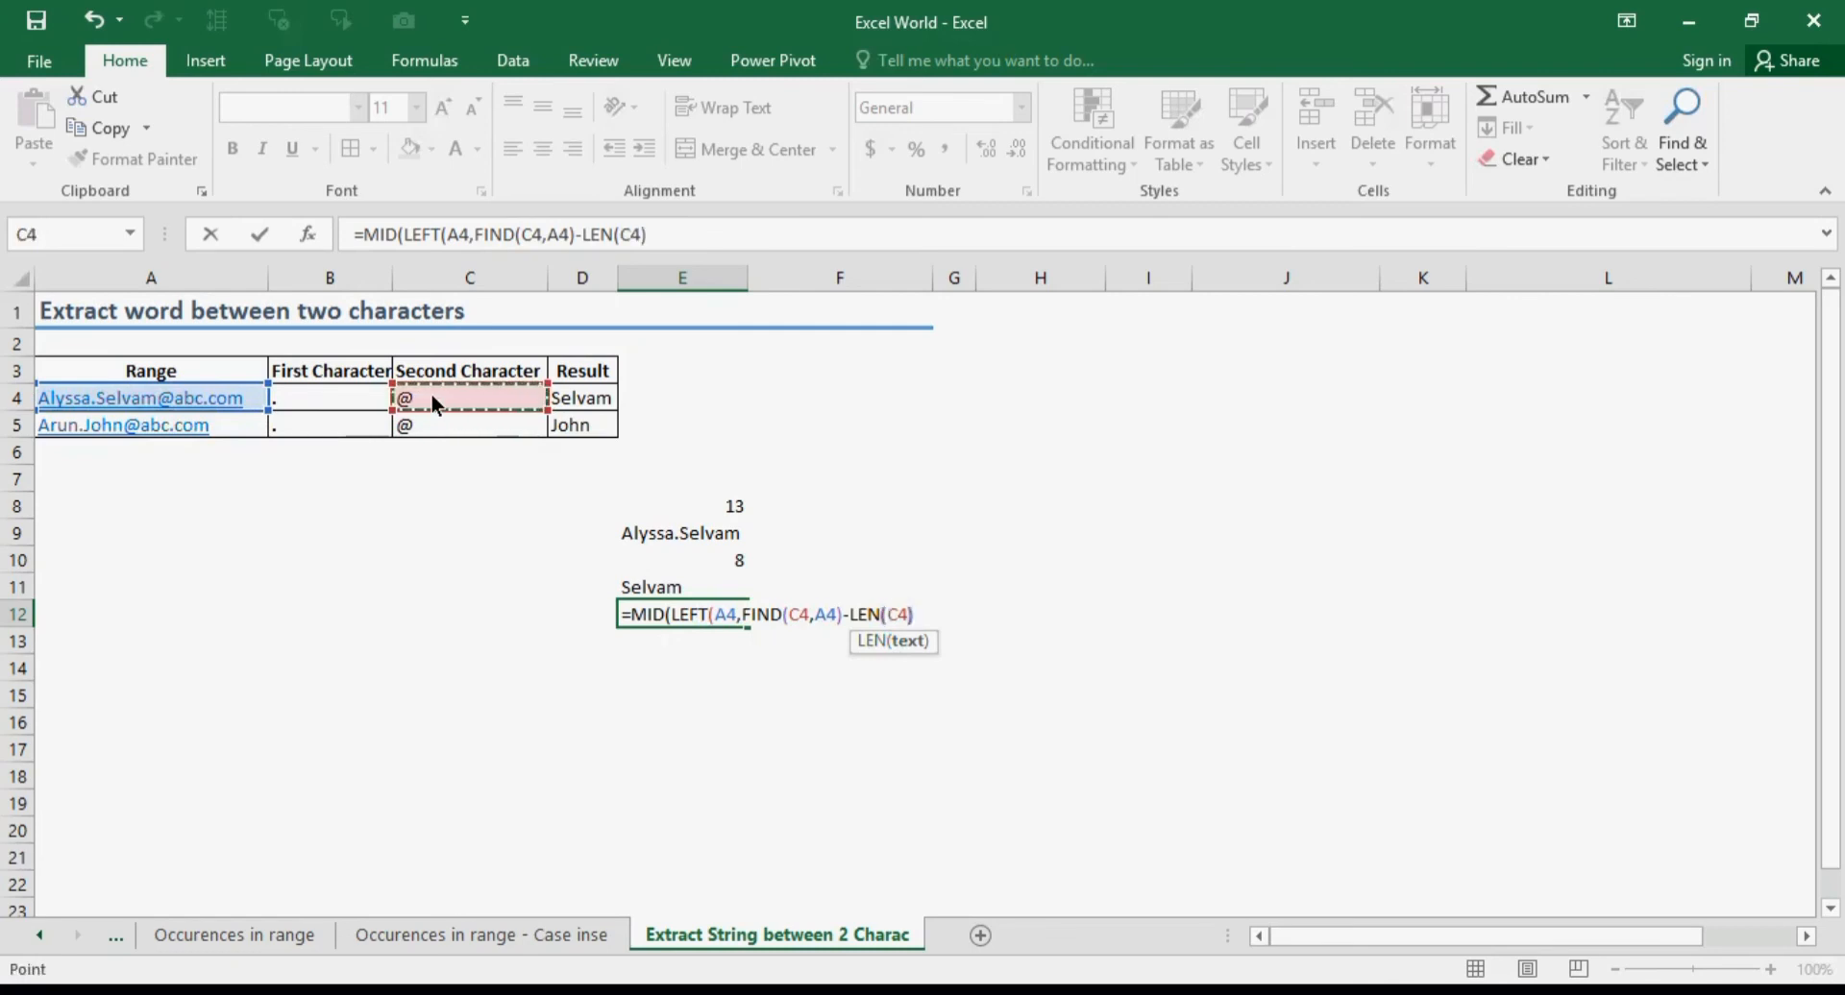
text())
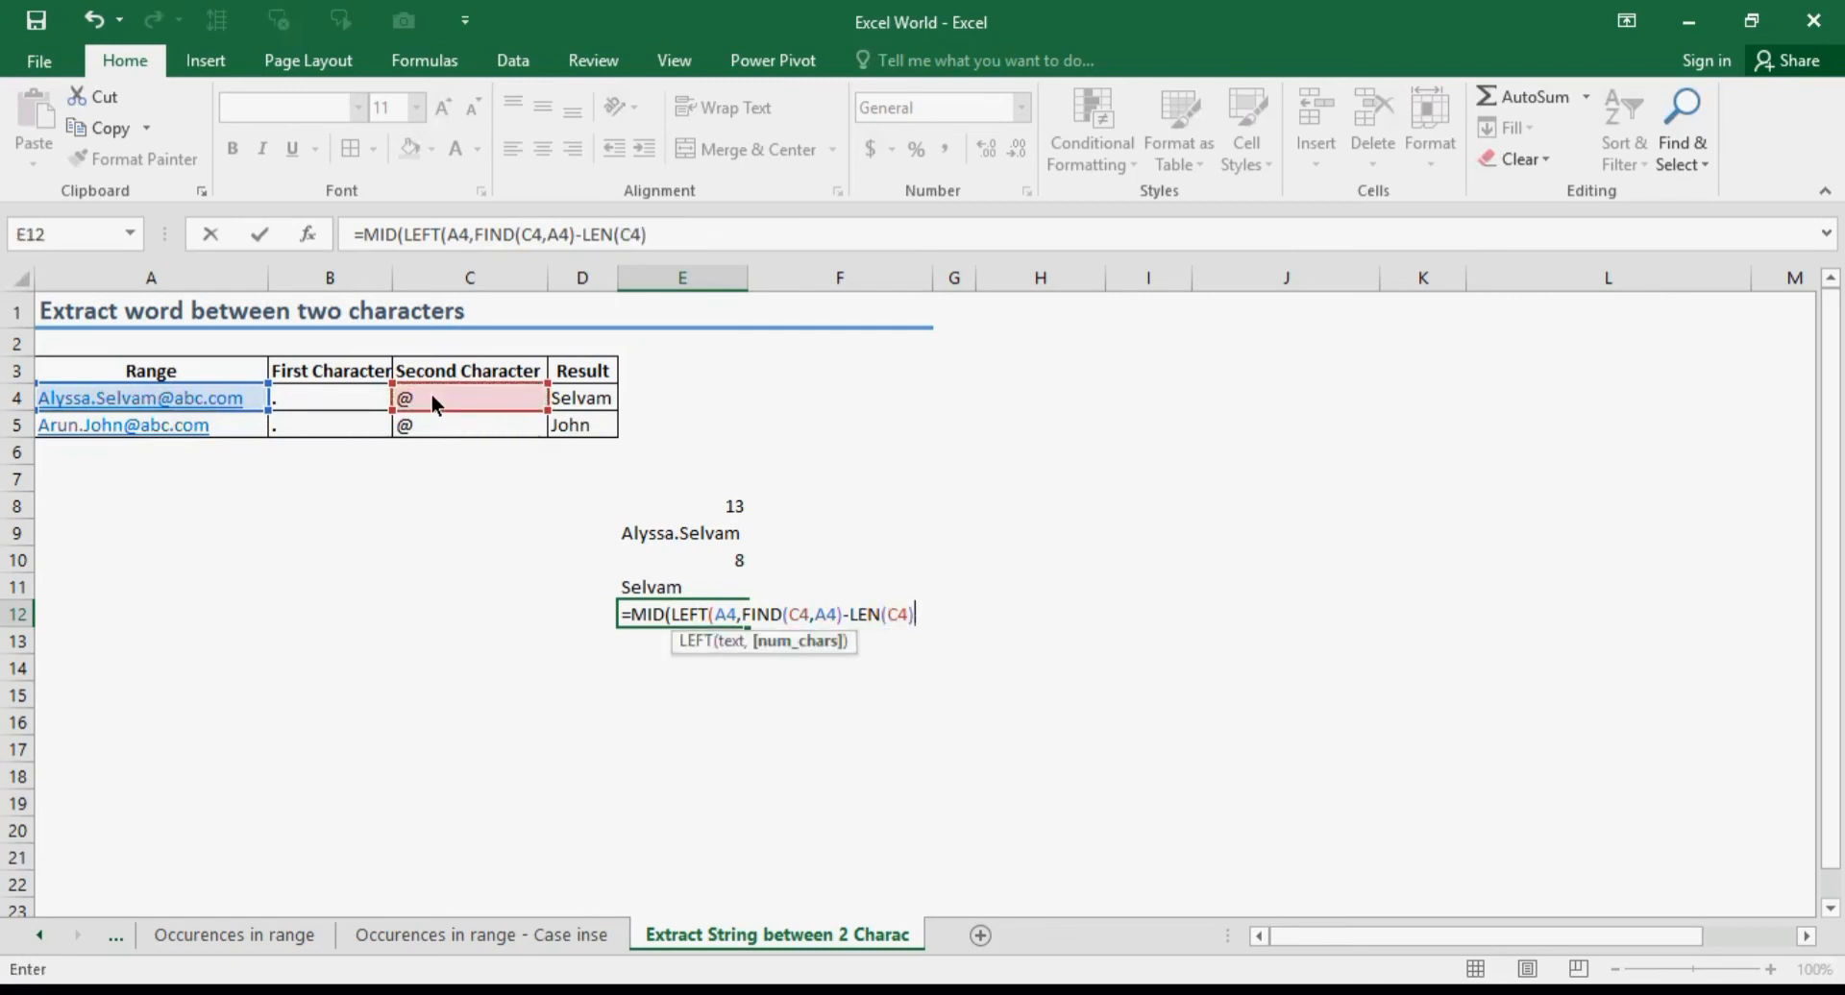
text())
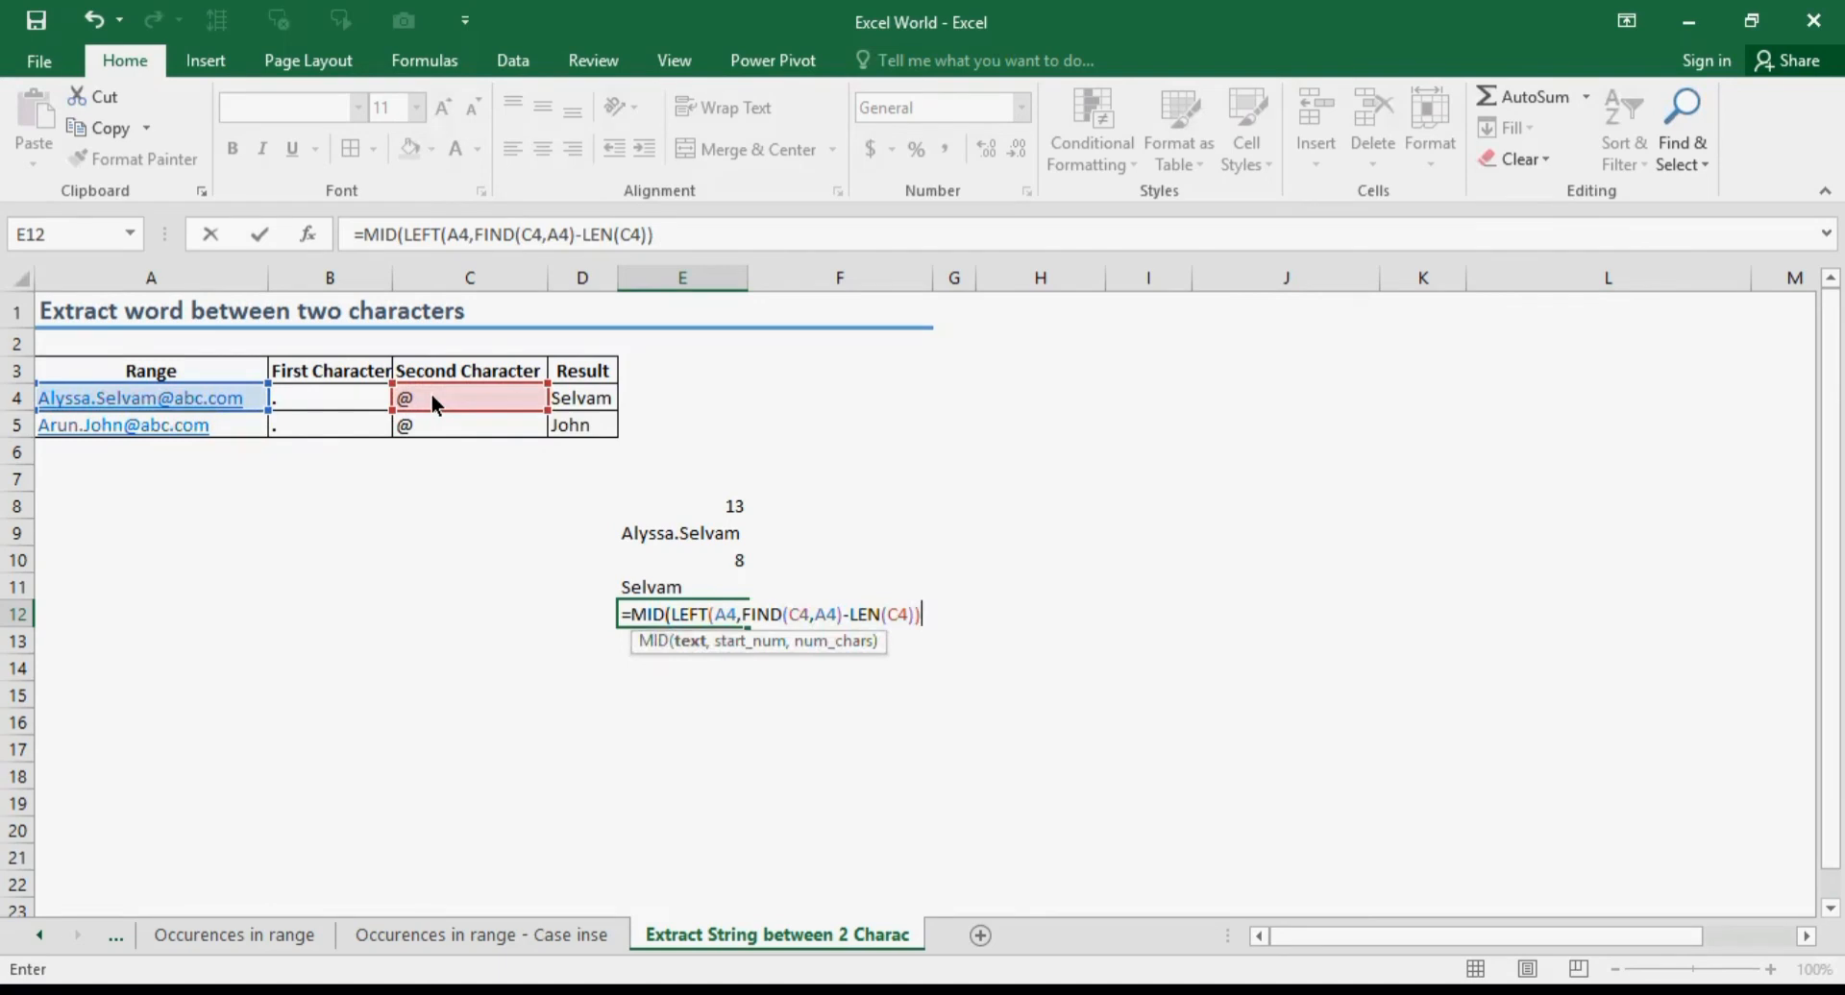
Step: Add FIND(B4,A4)+LEN(B4) as the start position argument of the MID formula in E12
text(,)
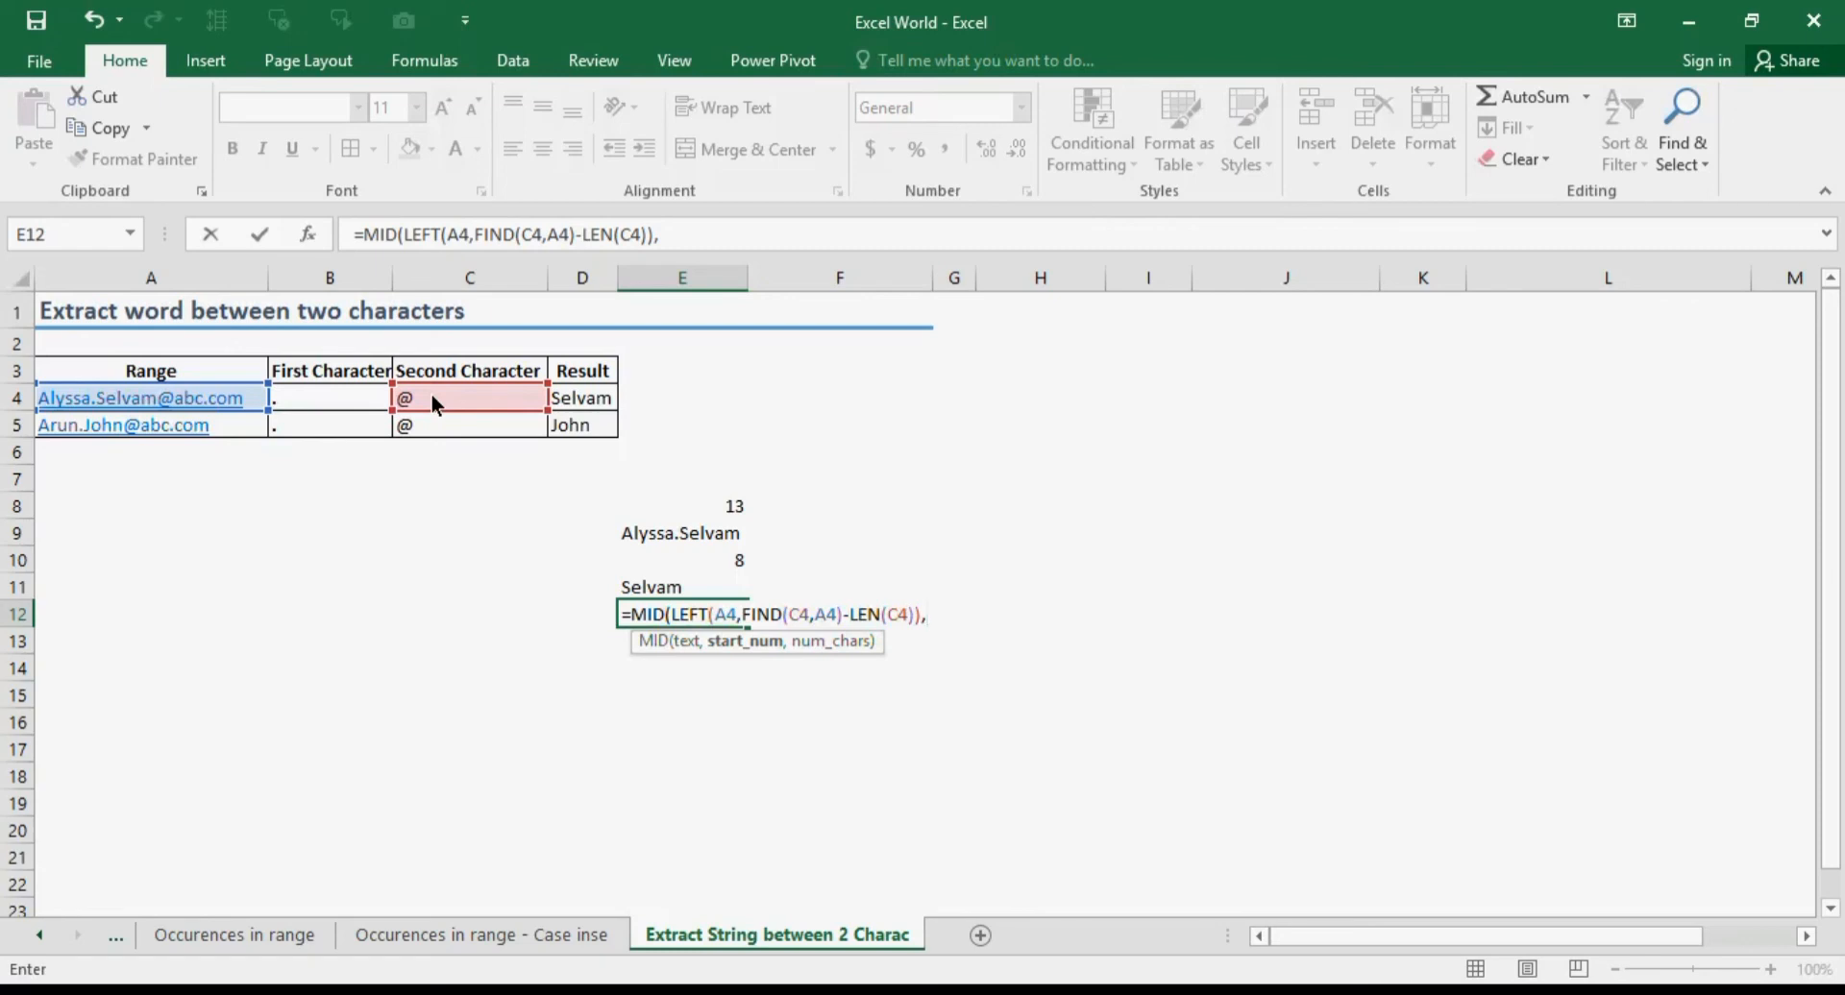
text(fin)
key(Tab)
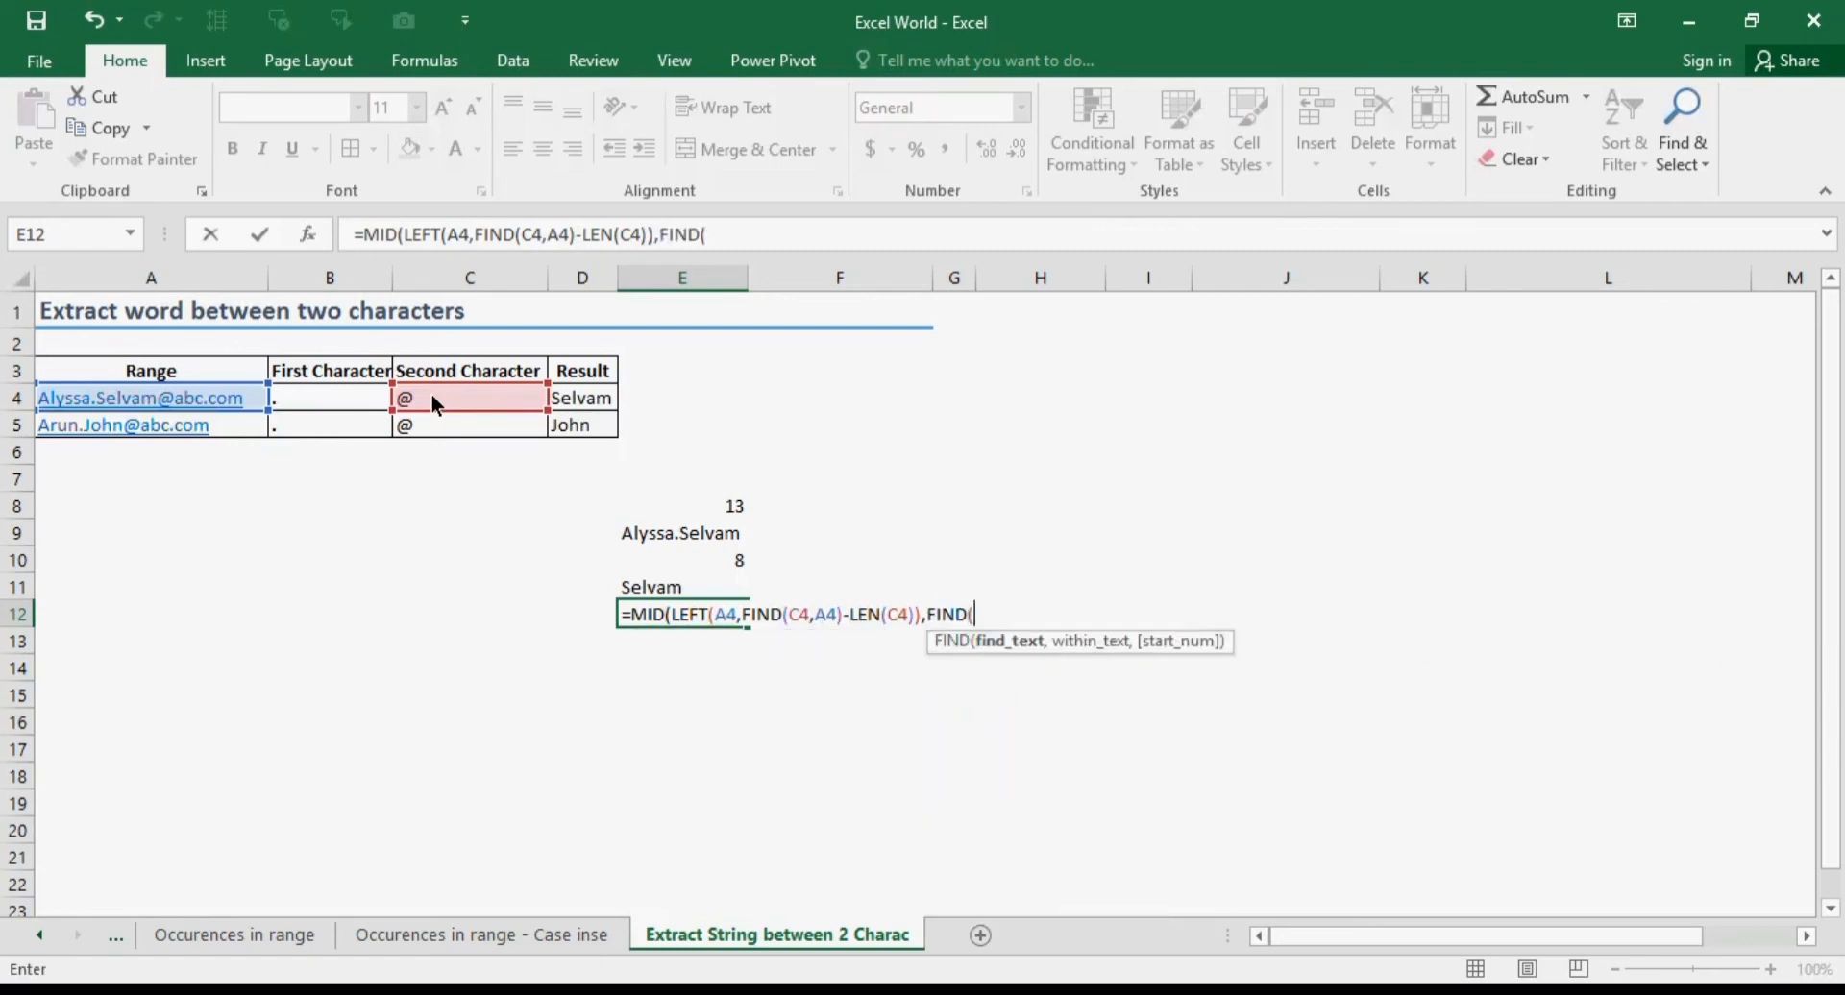
click(324, 405)
text(,)
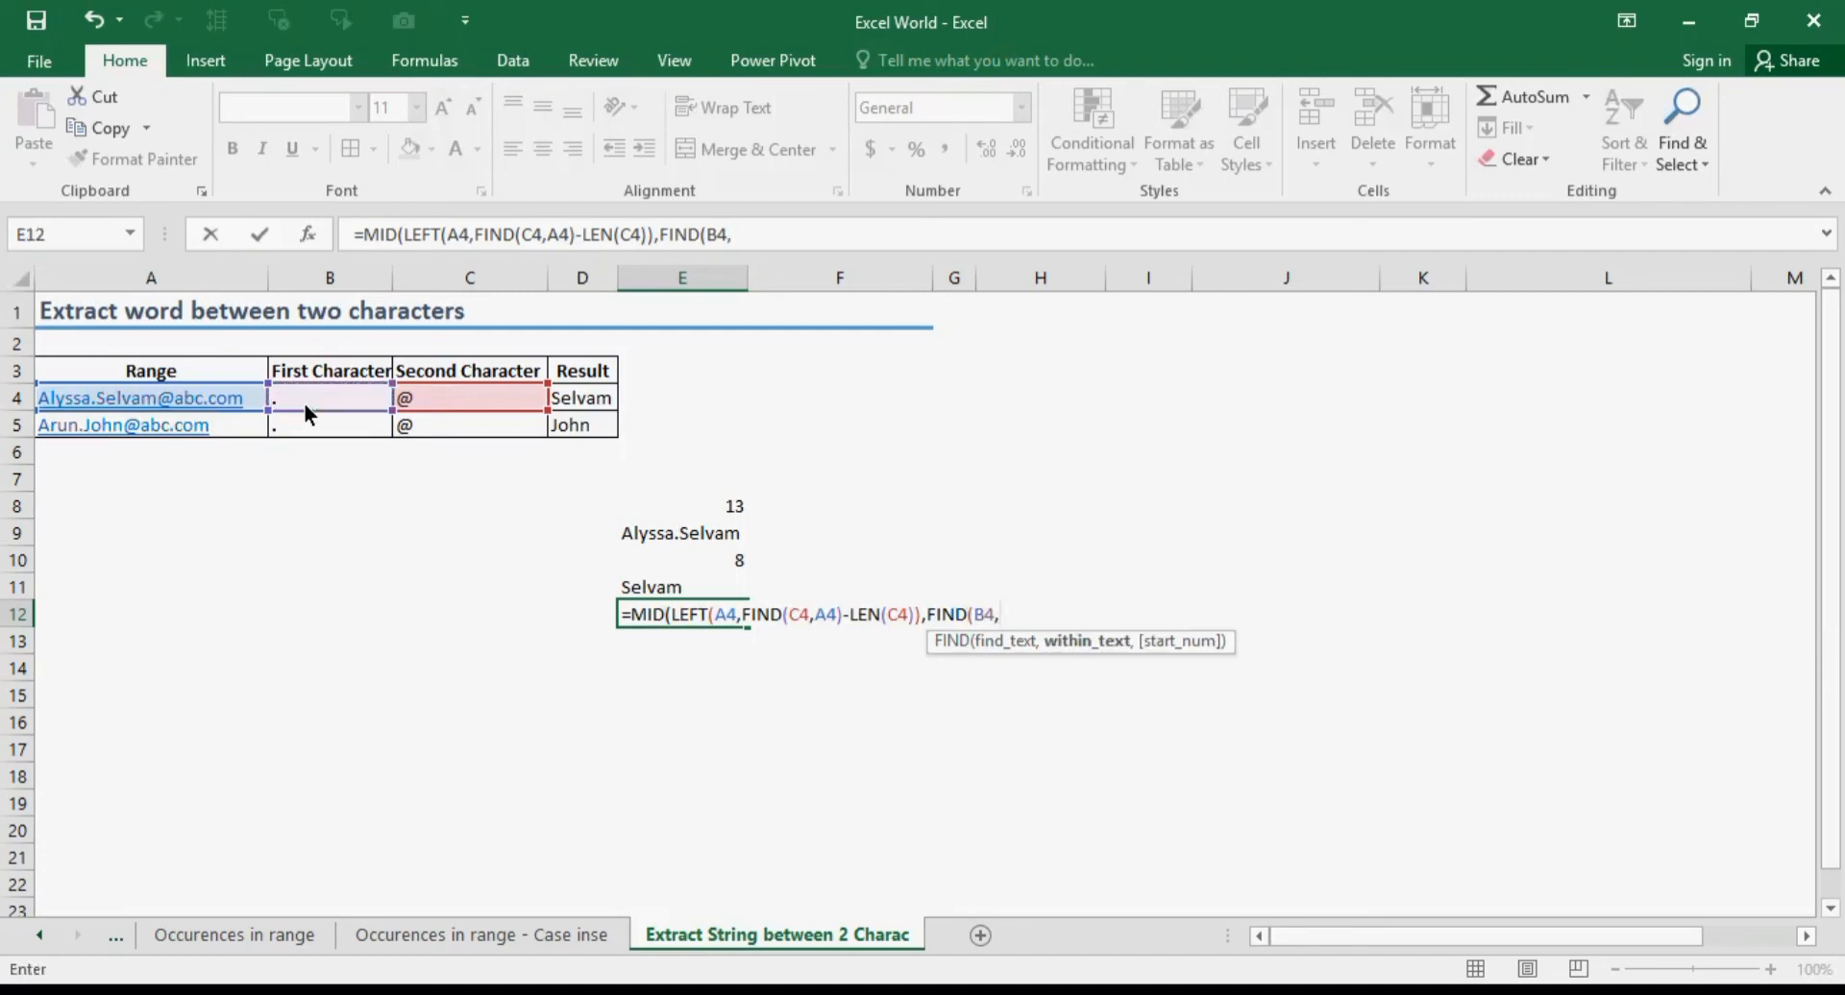
click(233, 398)
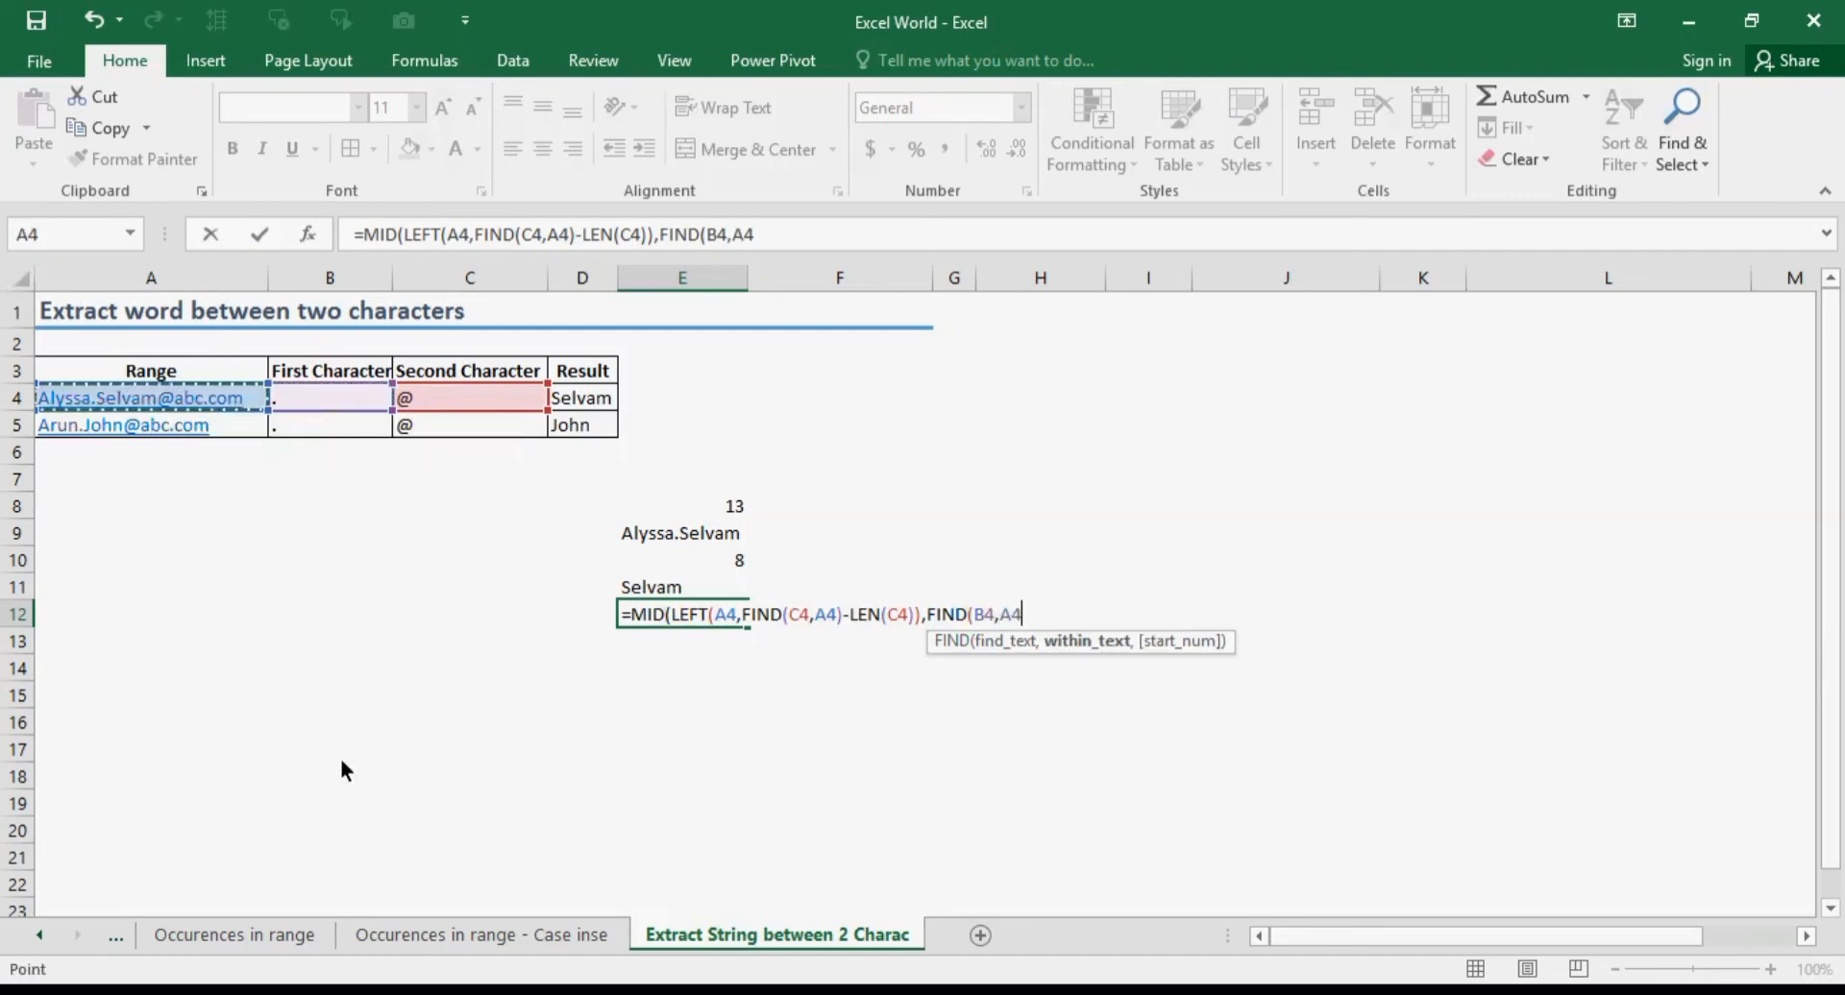
text()+)
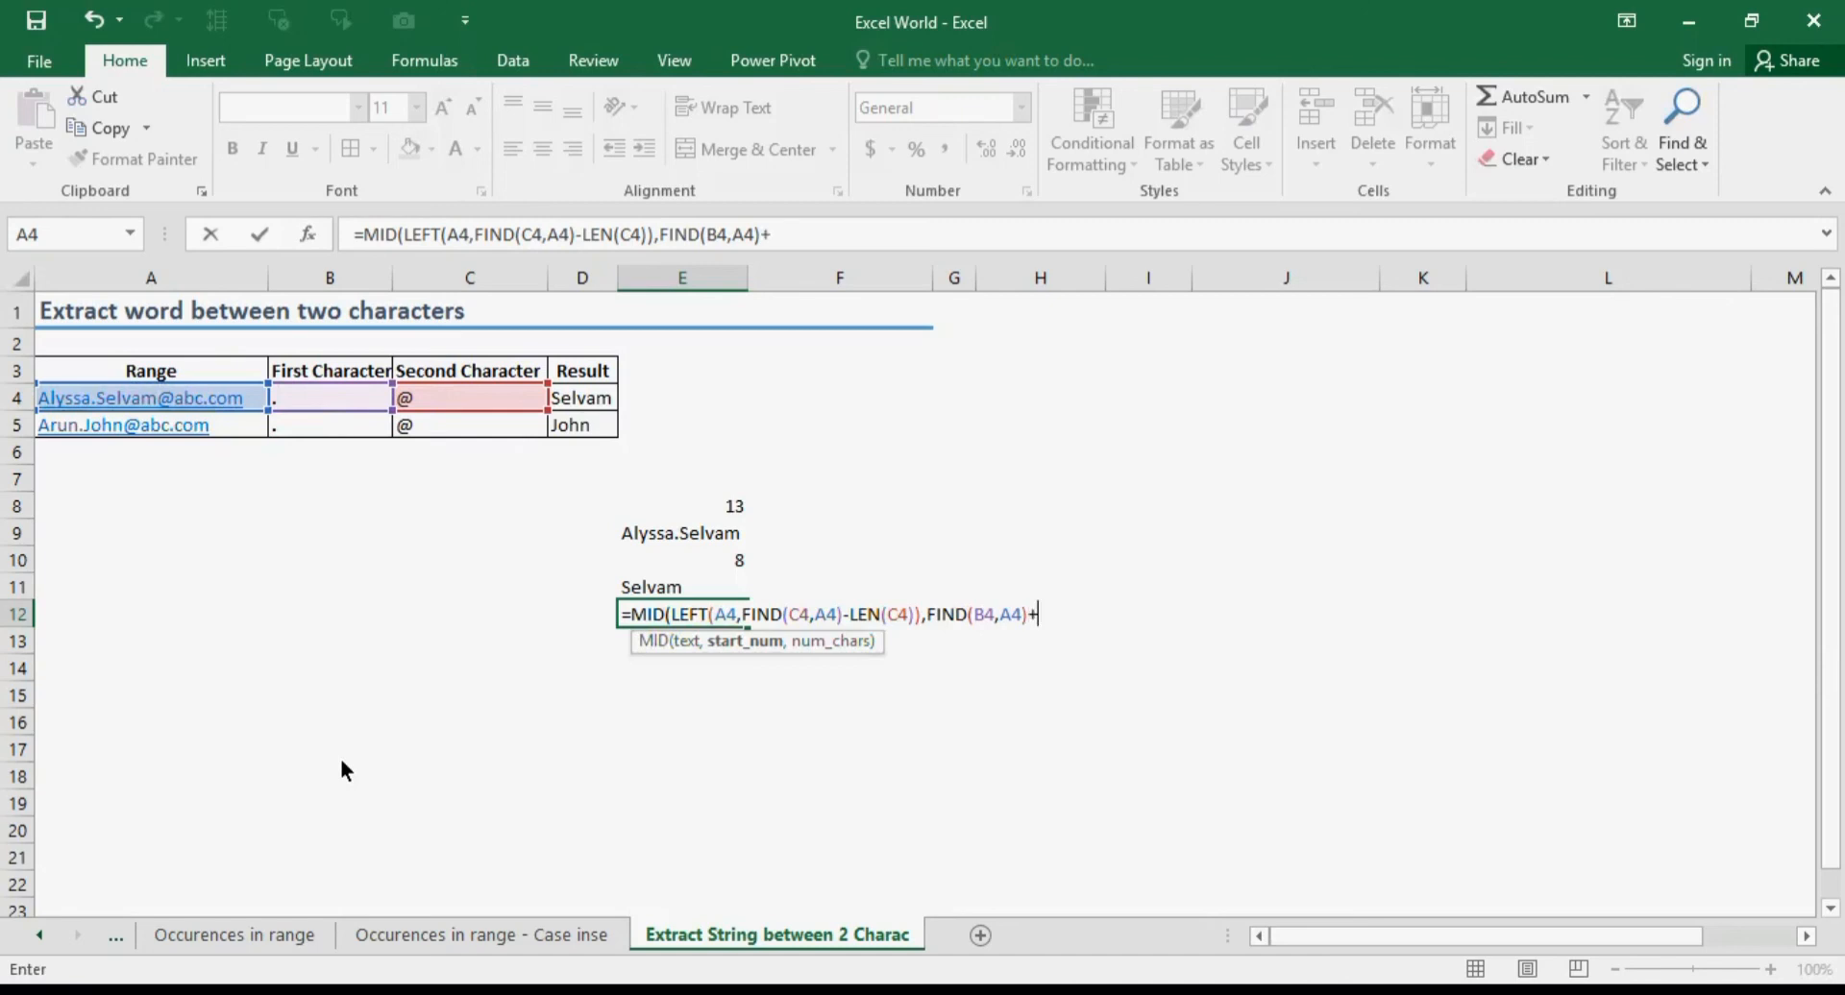
text(len)
key(Tab)
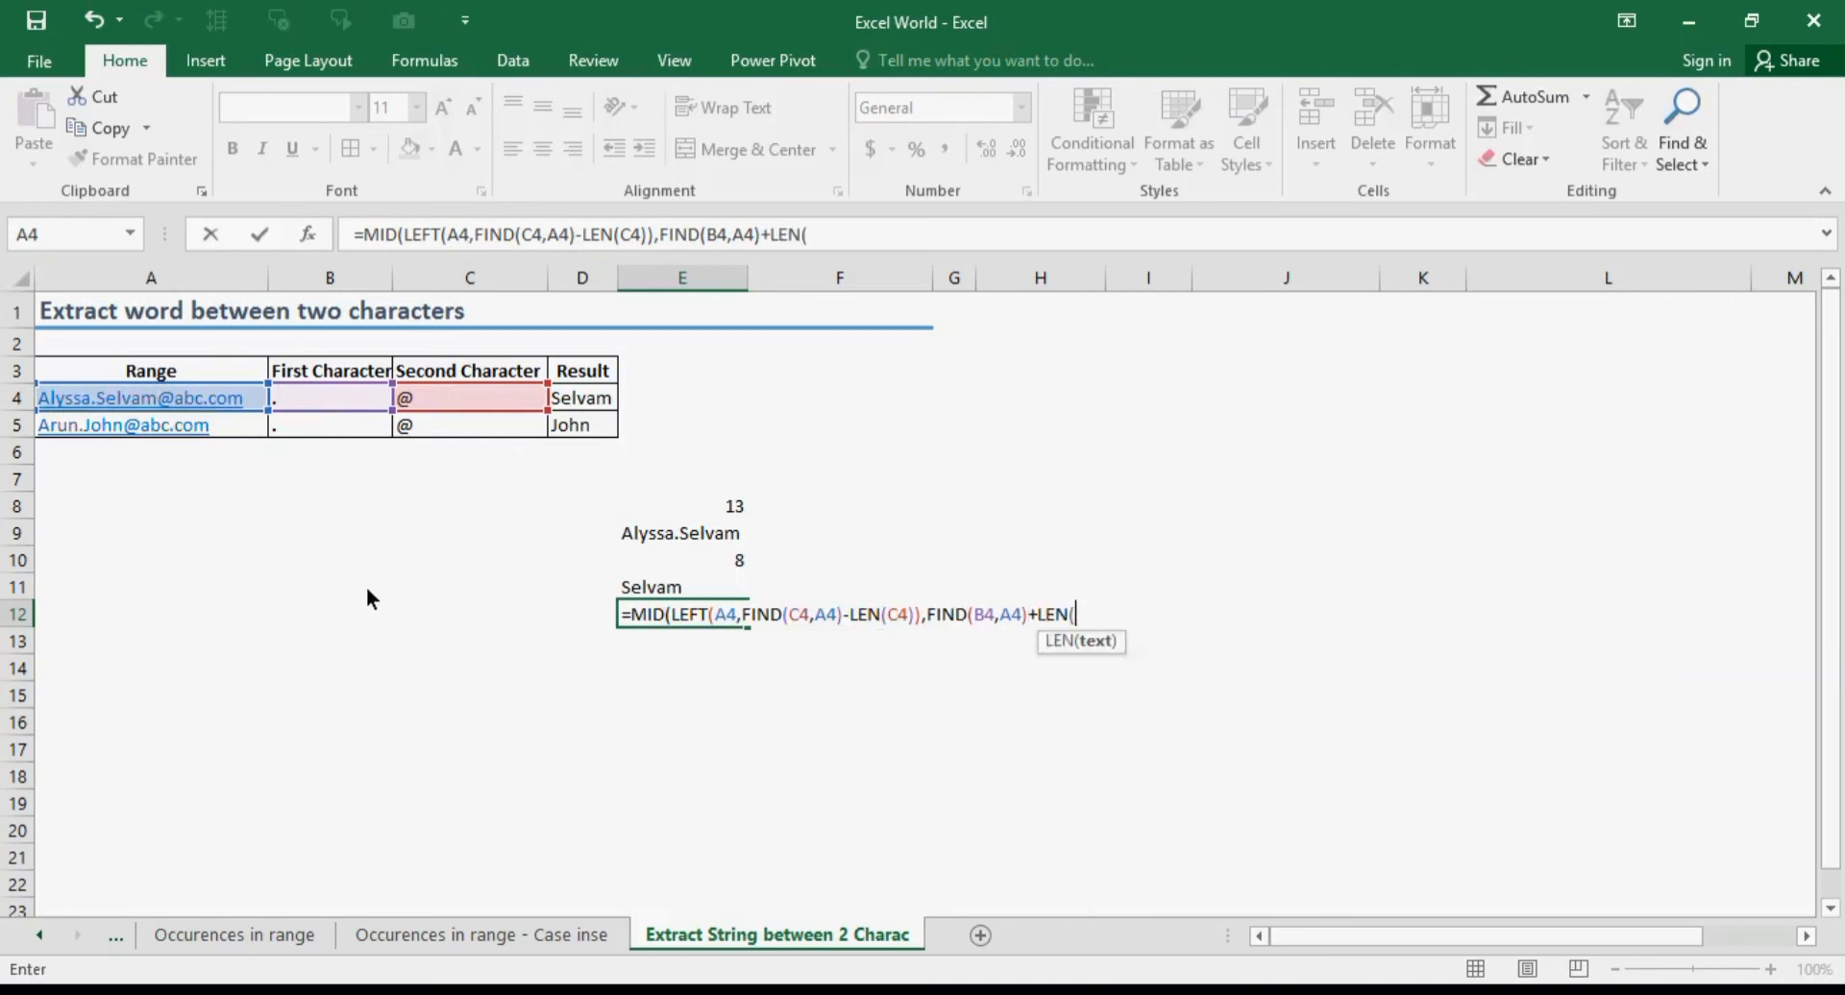
click(352, 403)
text())
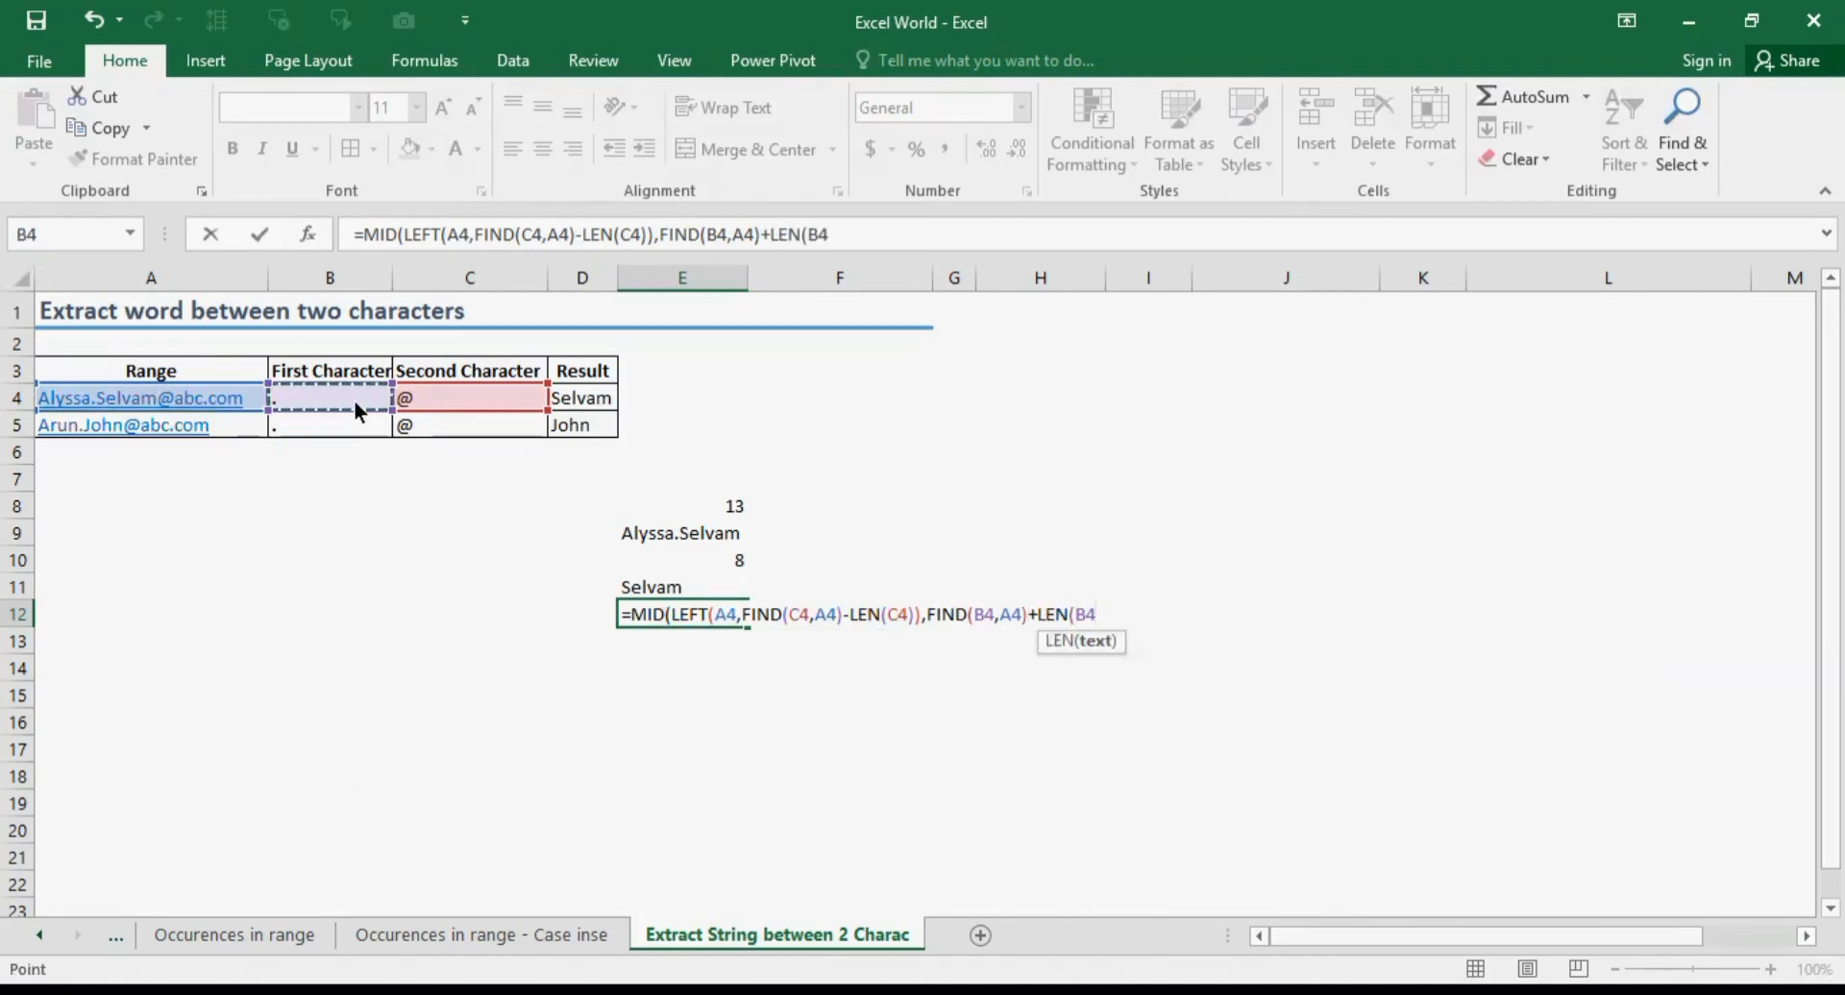
Step: Add LEN(A4) as the number of characters for MID and enter the finished formula in E12
text(,)
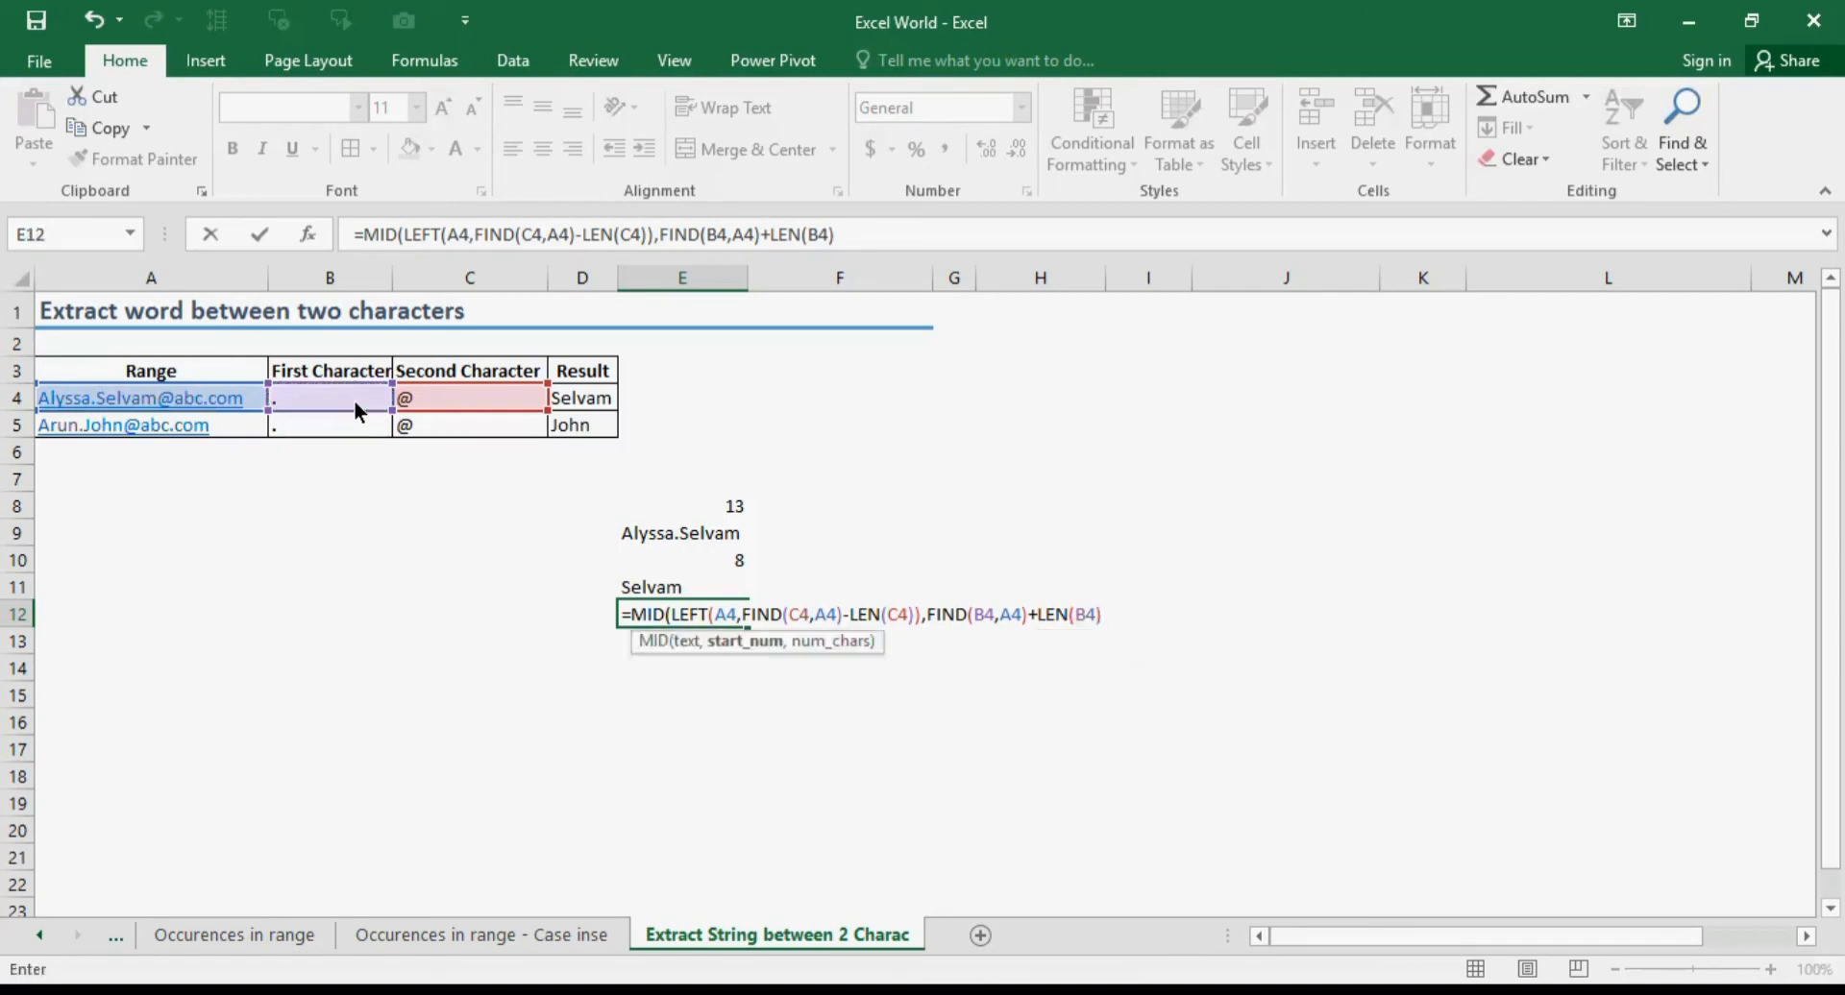
text(len)
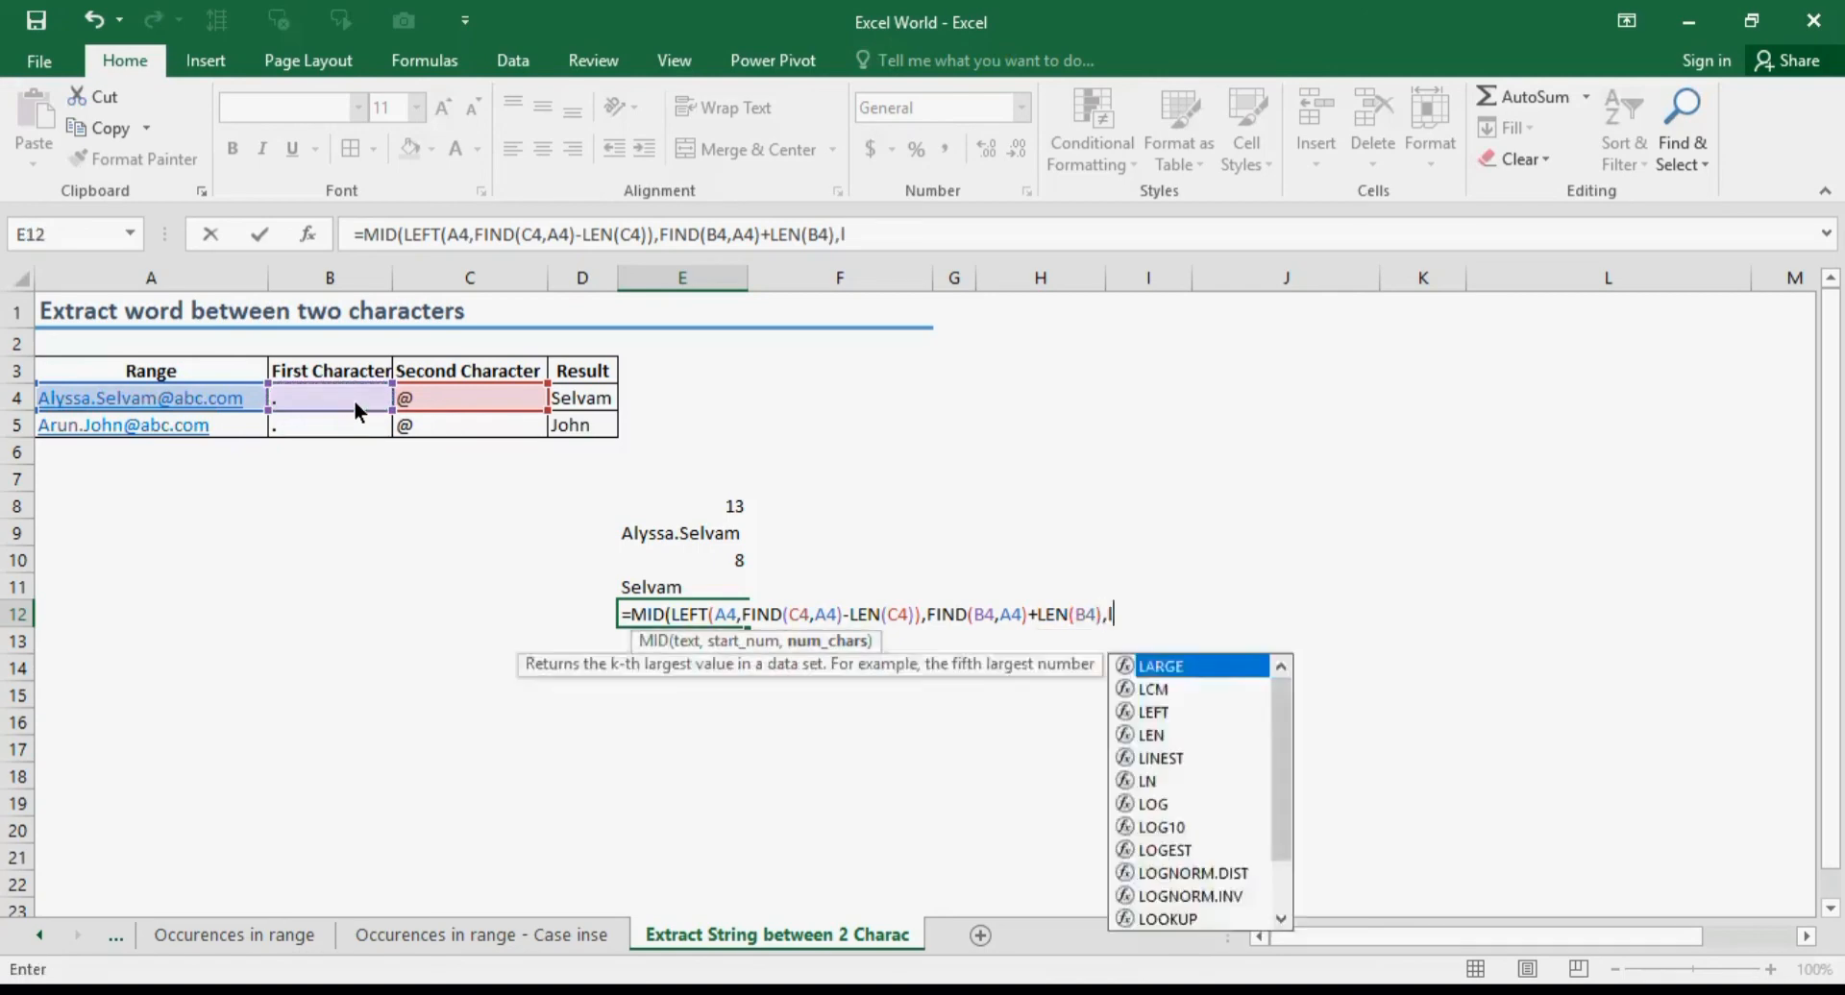
key(Tab)
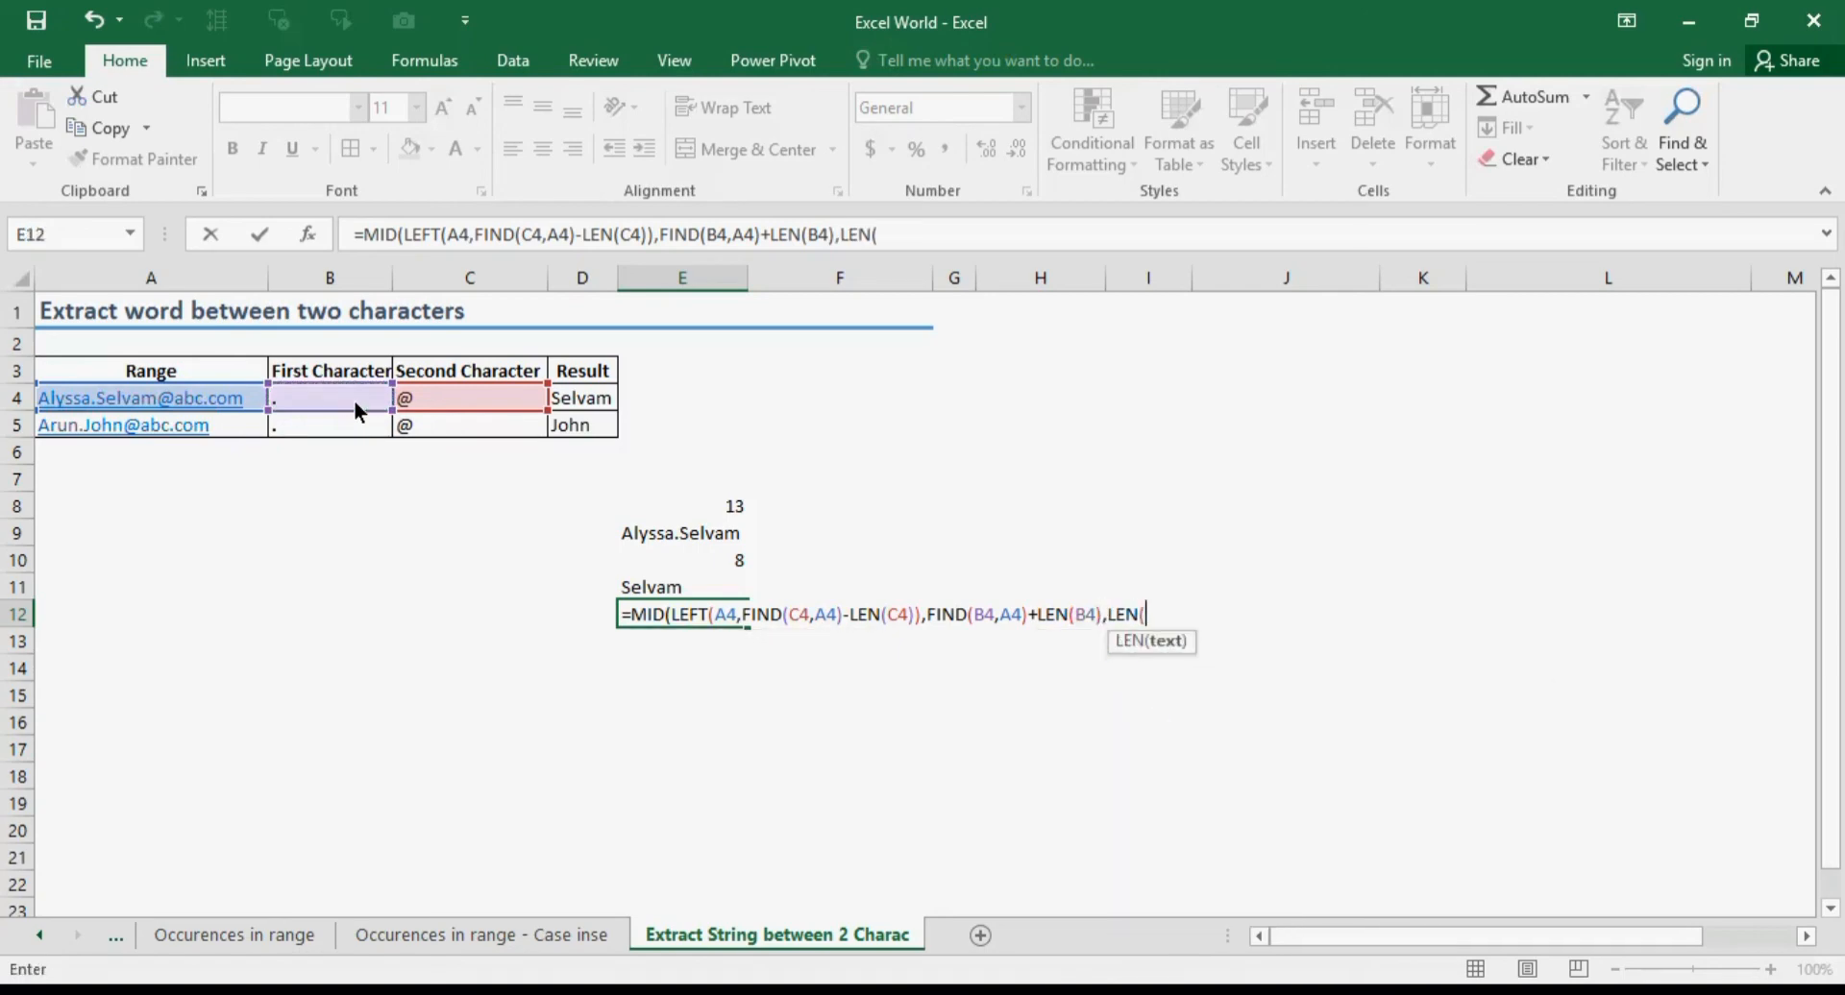
click(231, 394)
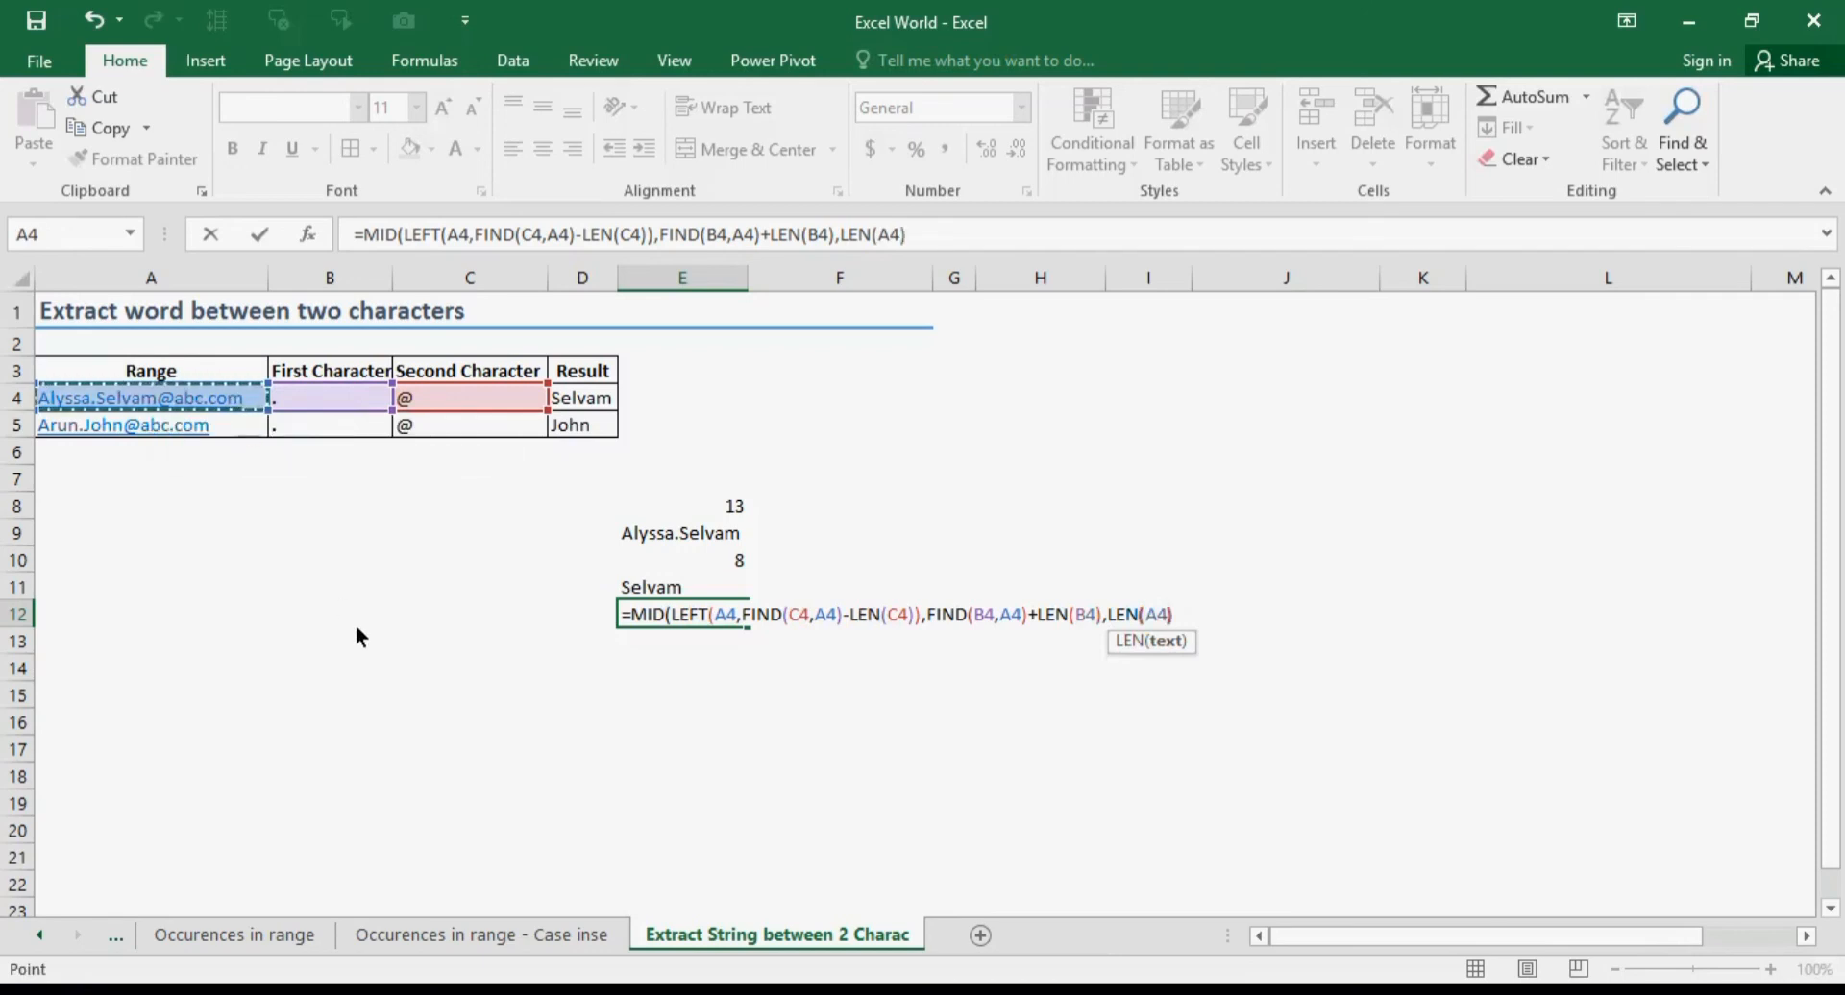
text()))
key(Return)
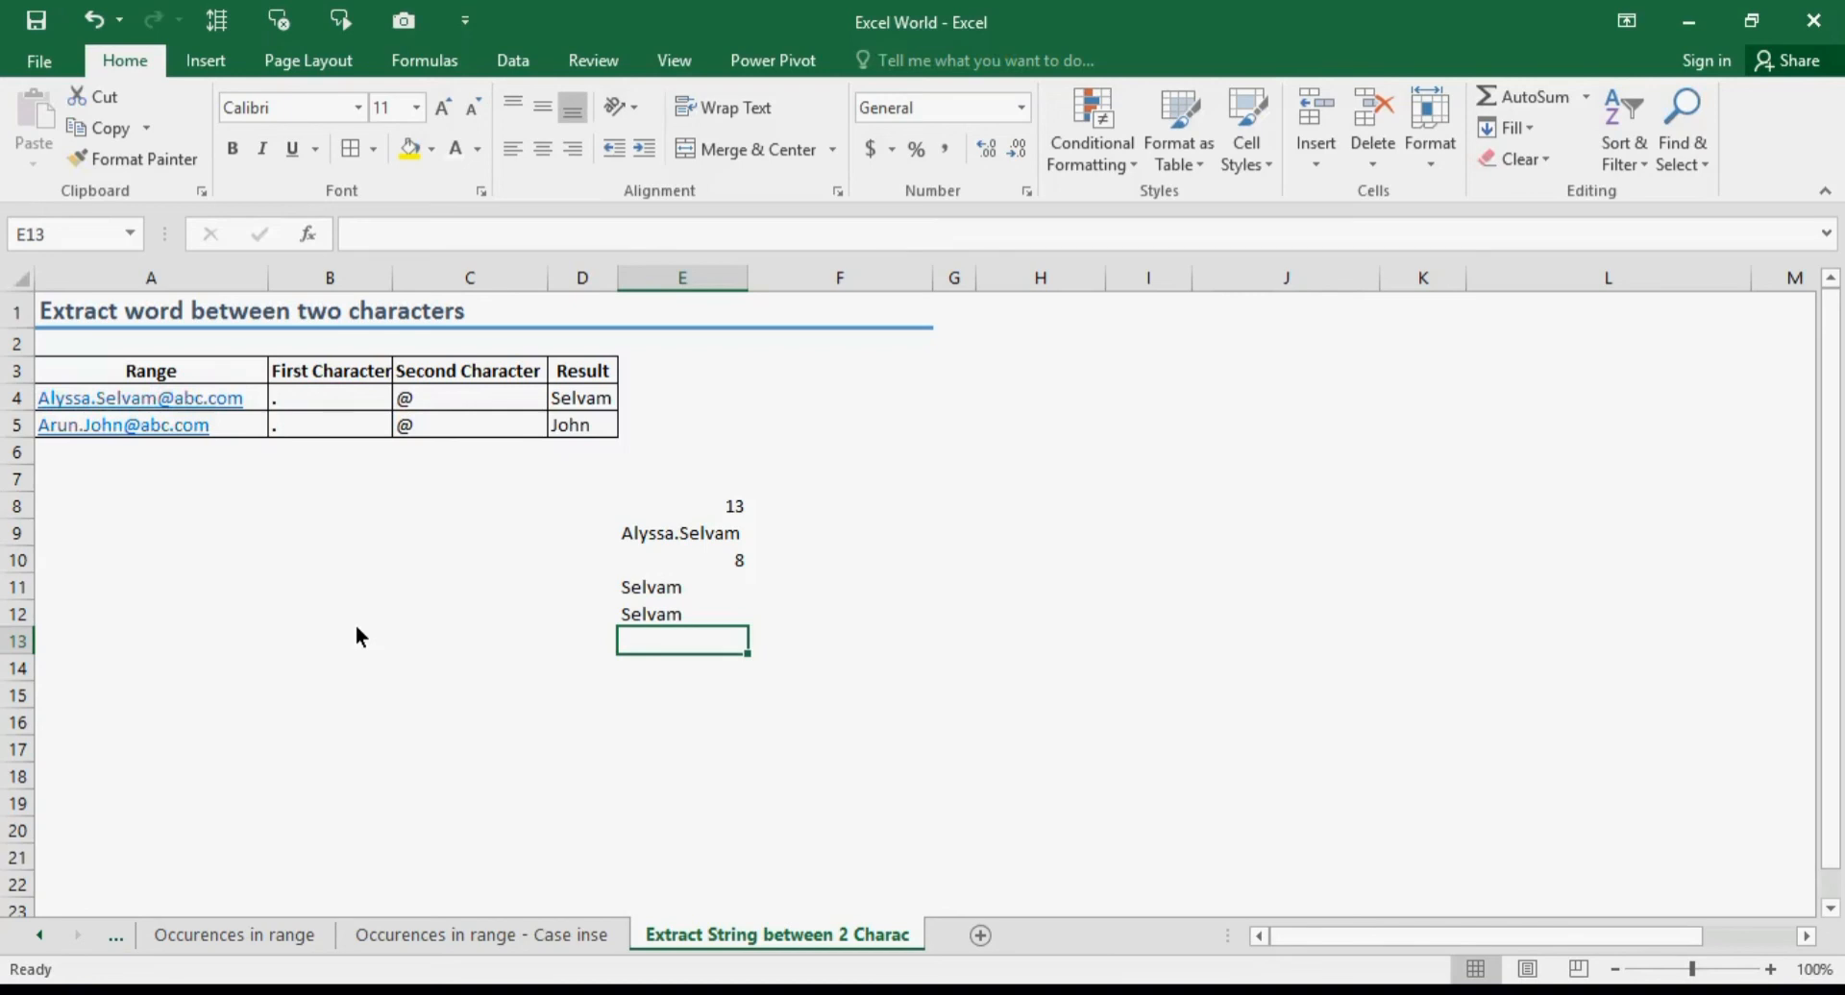
Step: Compare the formulas in result cells D4 and D5 with the combined formula in E12
click(596, 400)
click(597, 428)
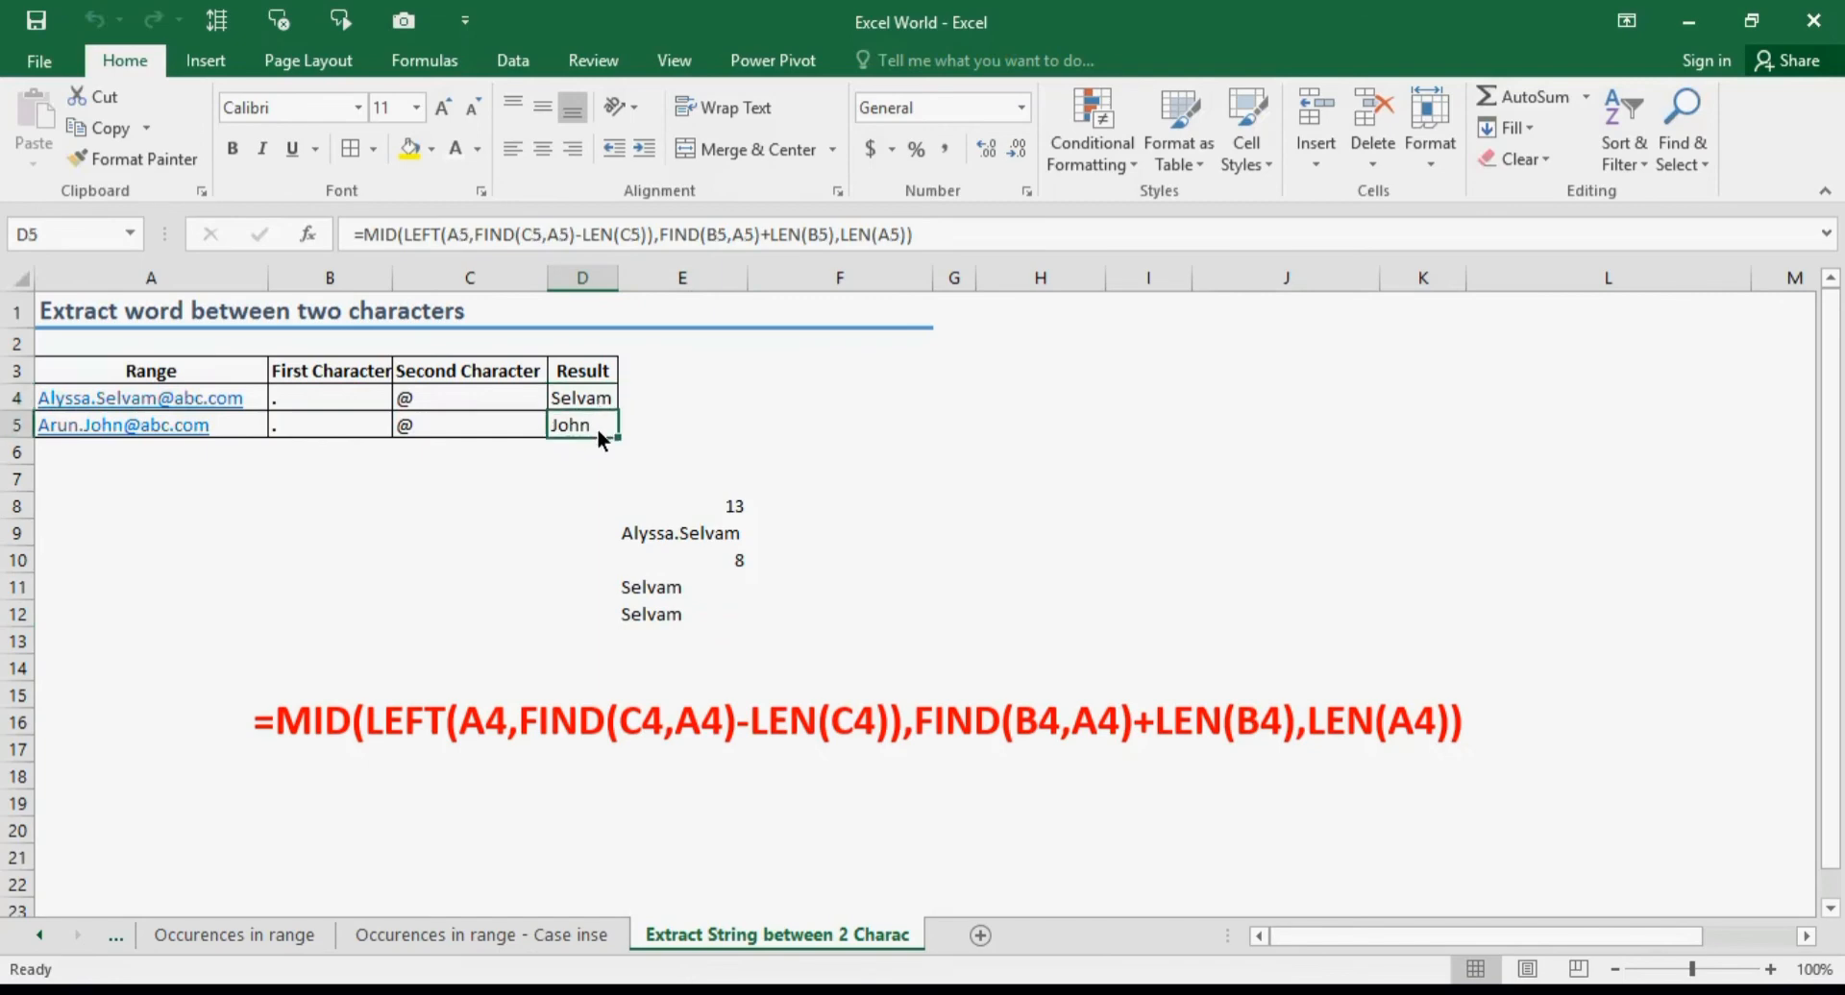
click(677, 621)
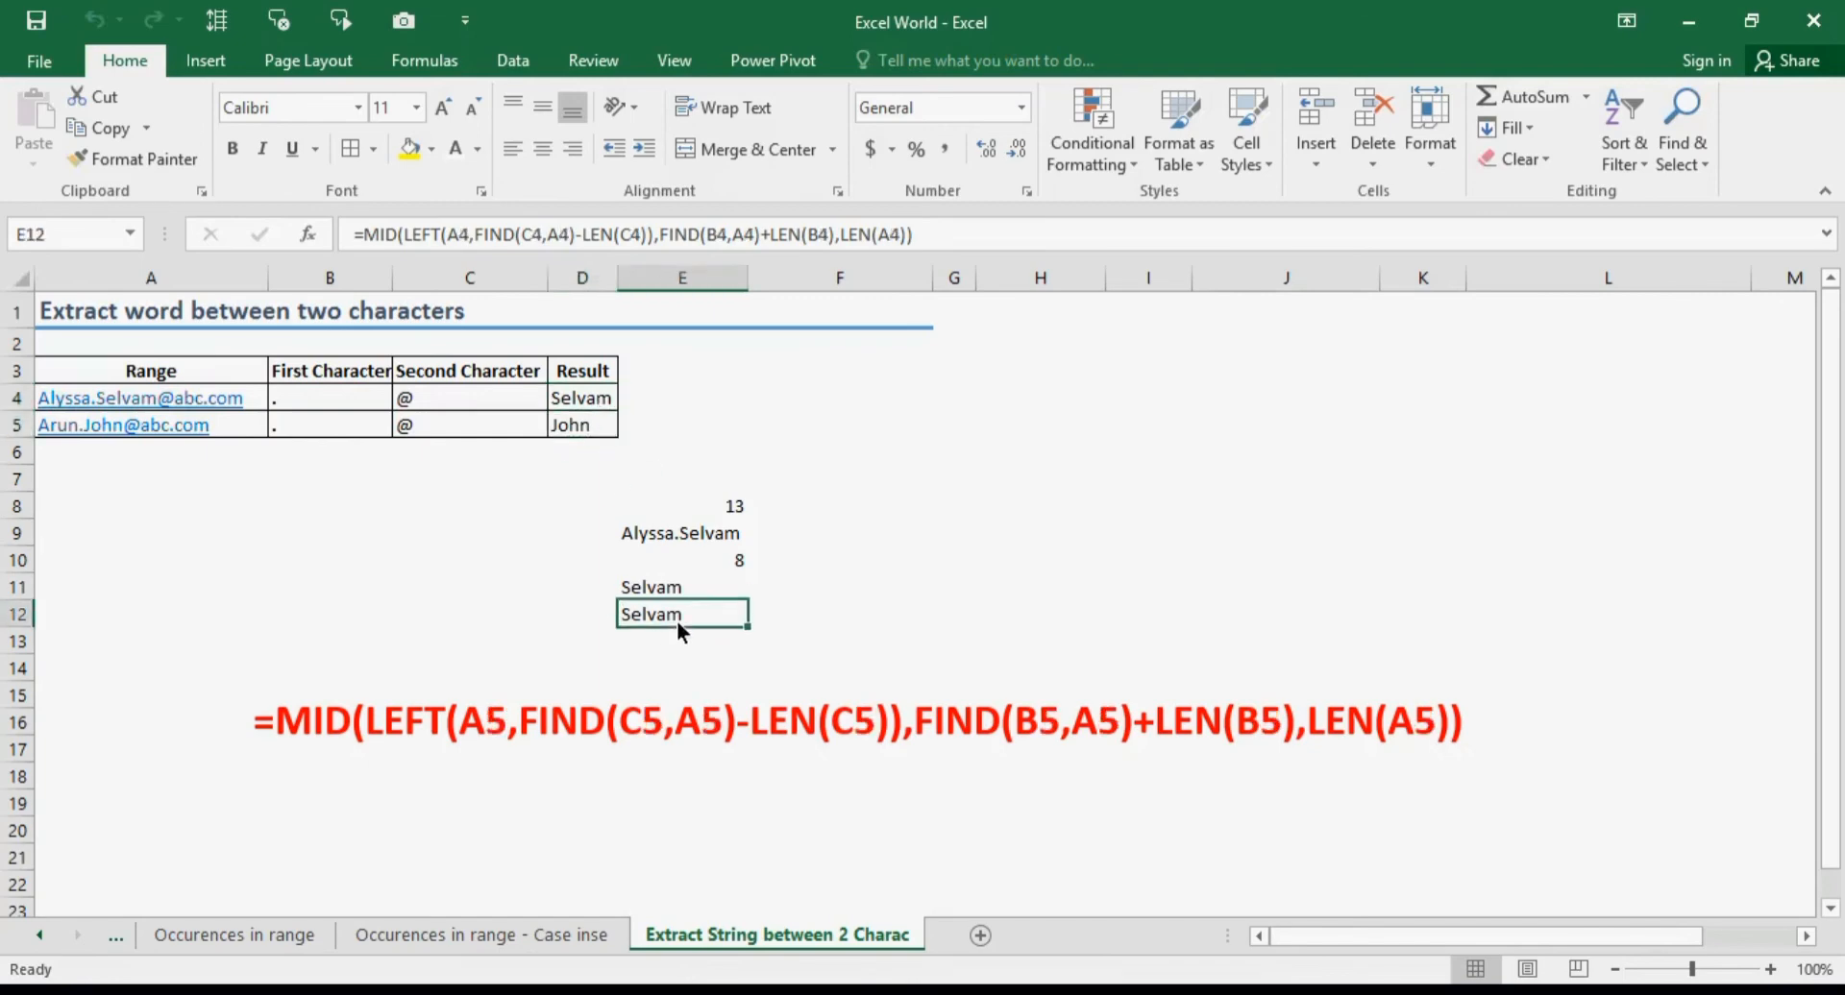